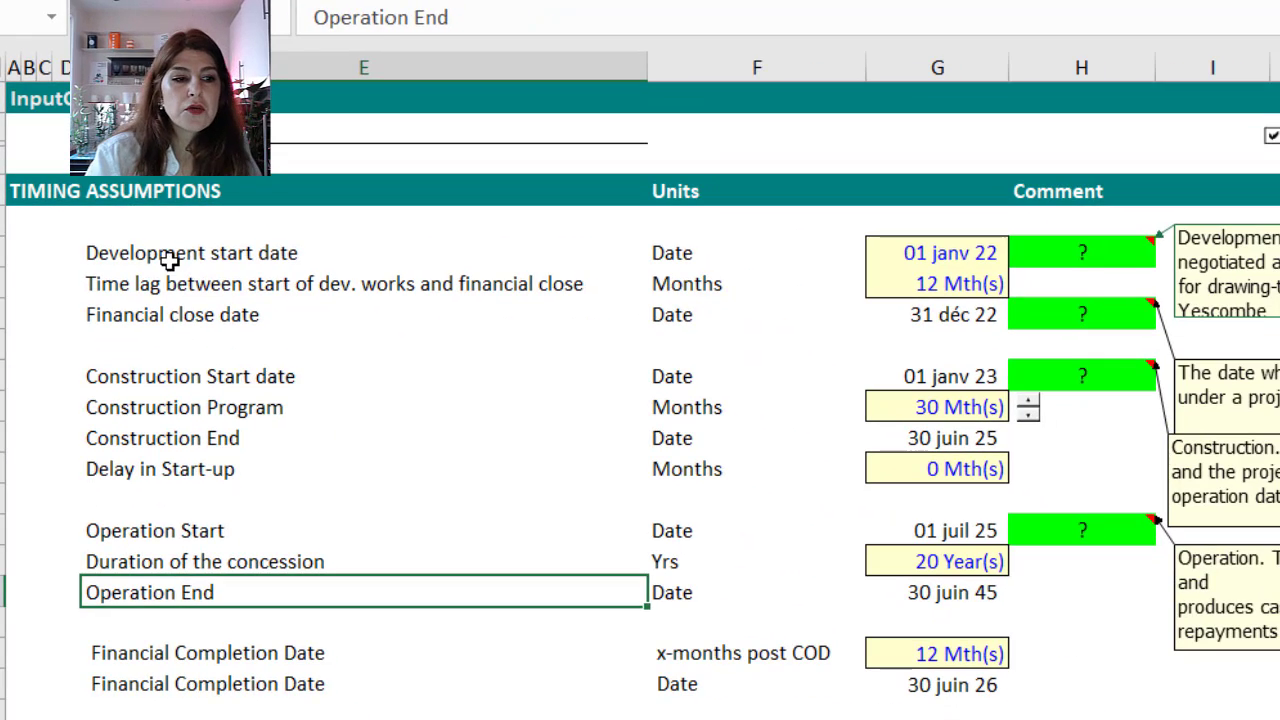
Review the development start date and financial close date rows in the timing assumptions, including the financial close date formula
left_click(72, 360)
left_click(230, 409)
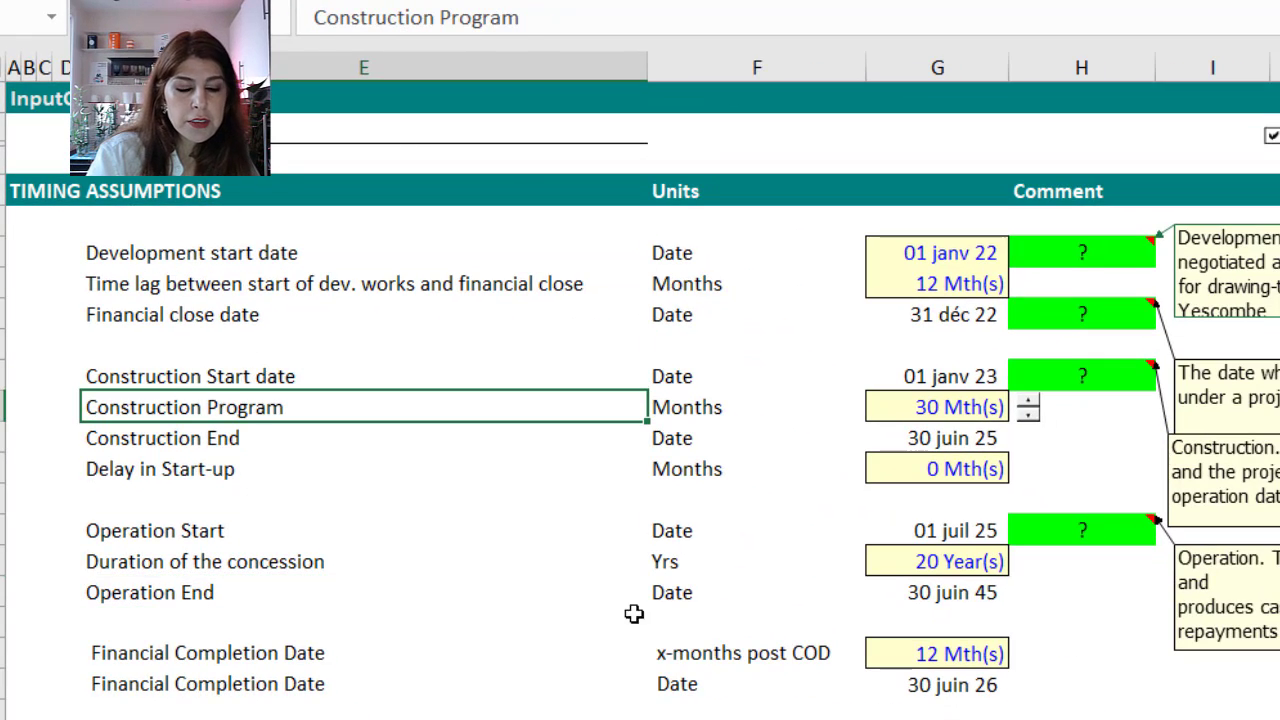
left_click(436, 688)
left_click(247, 250)
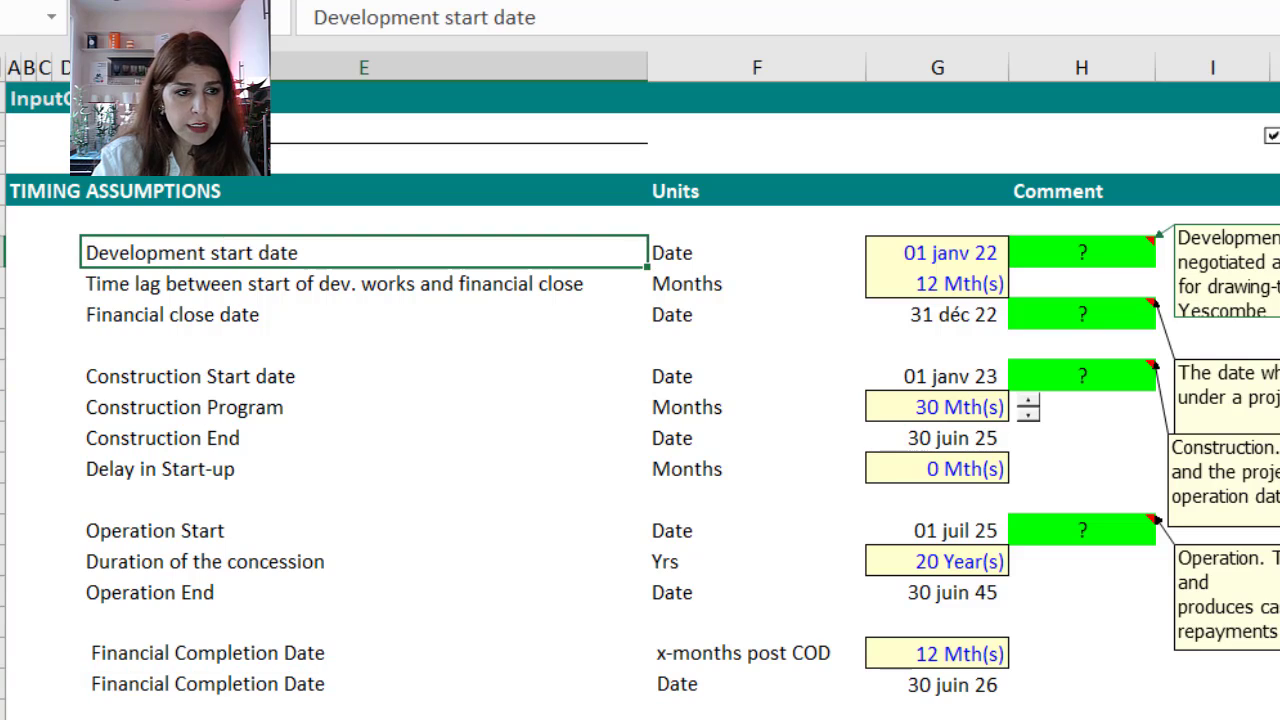
left_click(541, 407)
left_click_drag(277, 251, 943, 248)
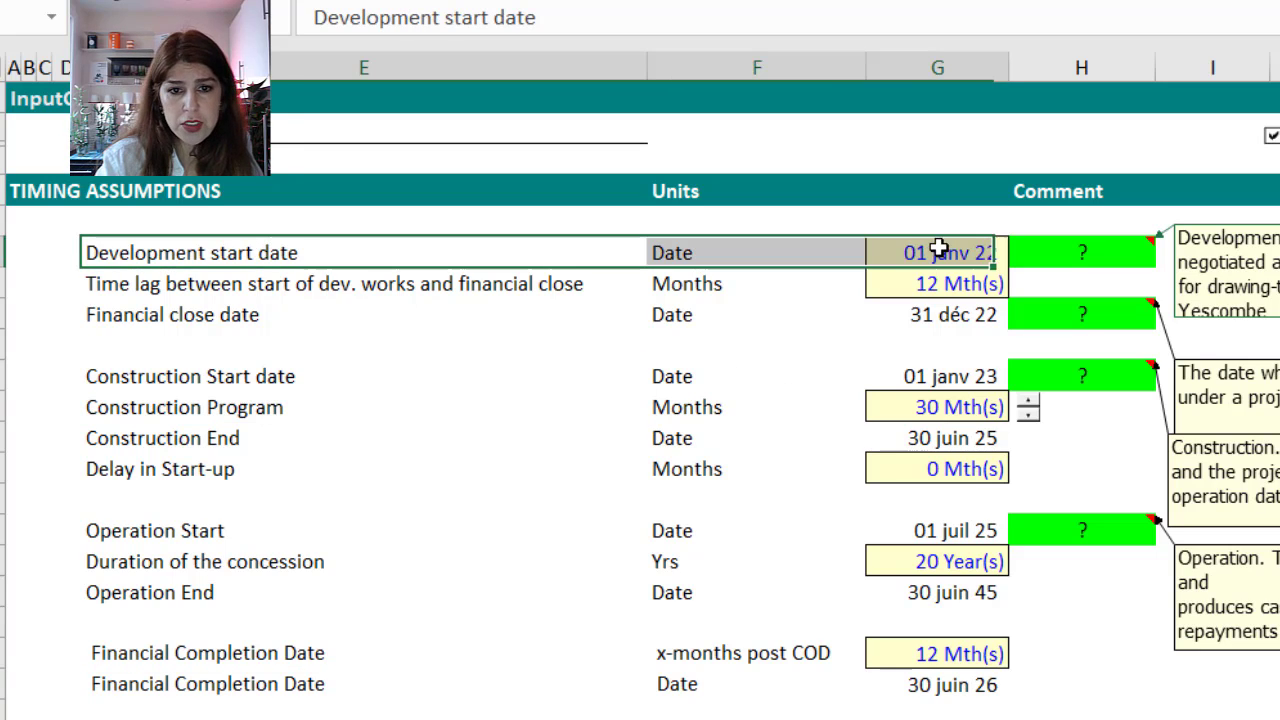
left_click(943, 250)
left_click_drag(140, 312, 920, 312)
left_click(940, 316)
left_click(940, 316)
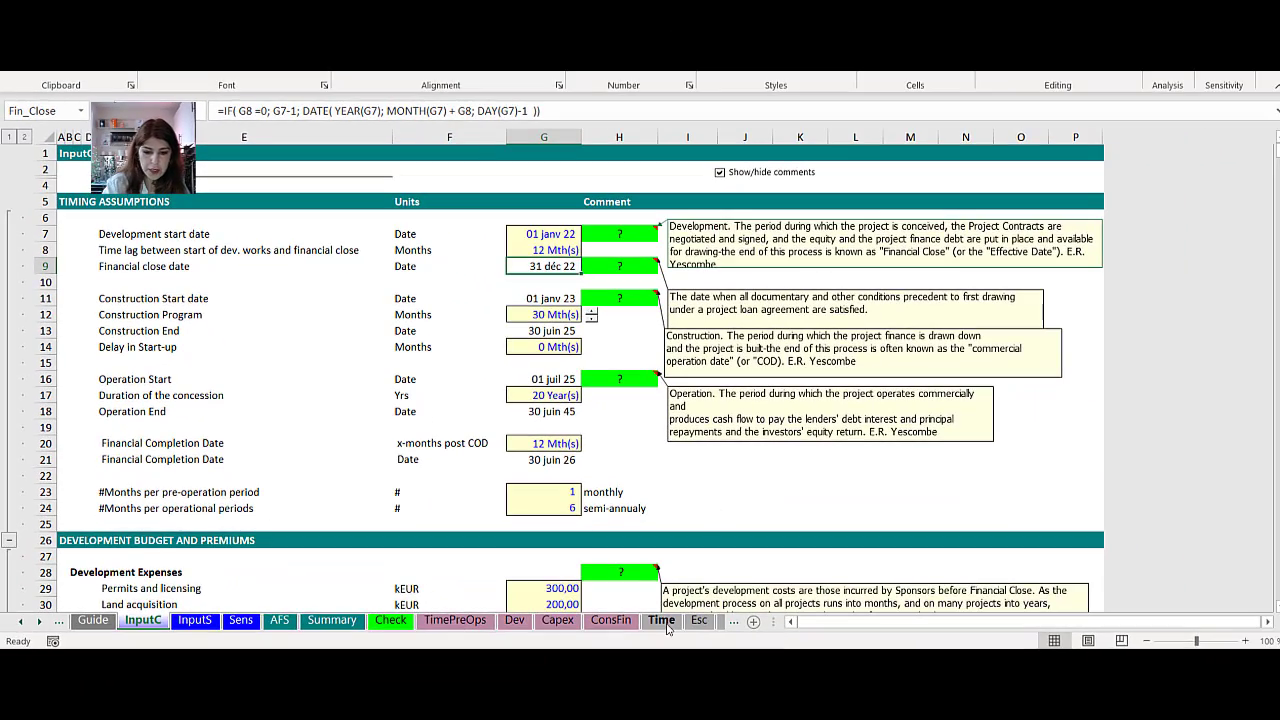
Open the Time sheet and examine the first model period's dates and the timeline labels of the development periods
left_click(732, 672)
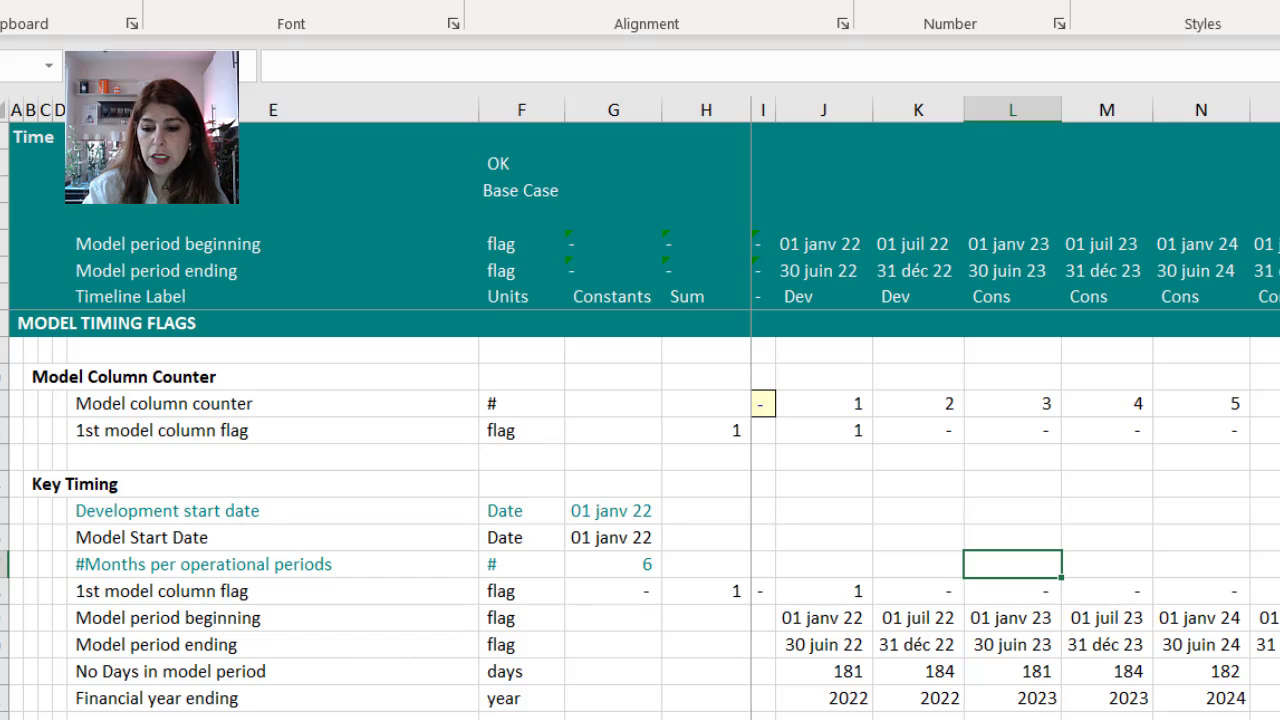
left_click_drag(809, 243, 809, 277)
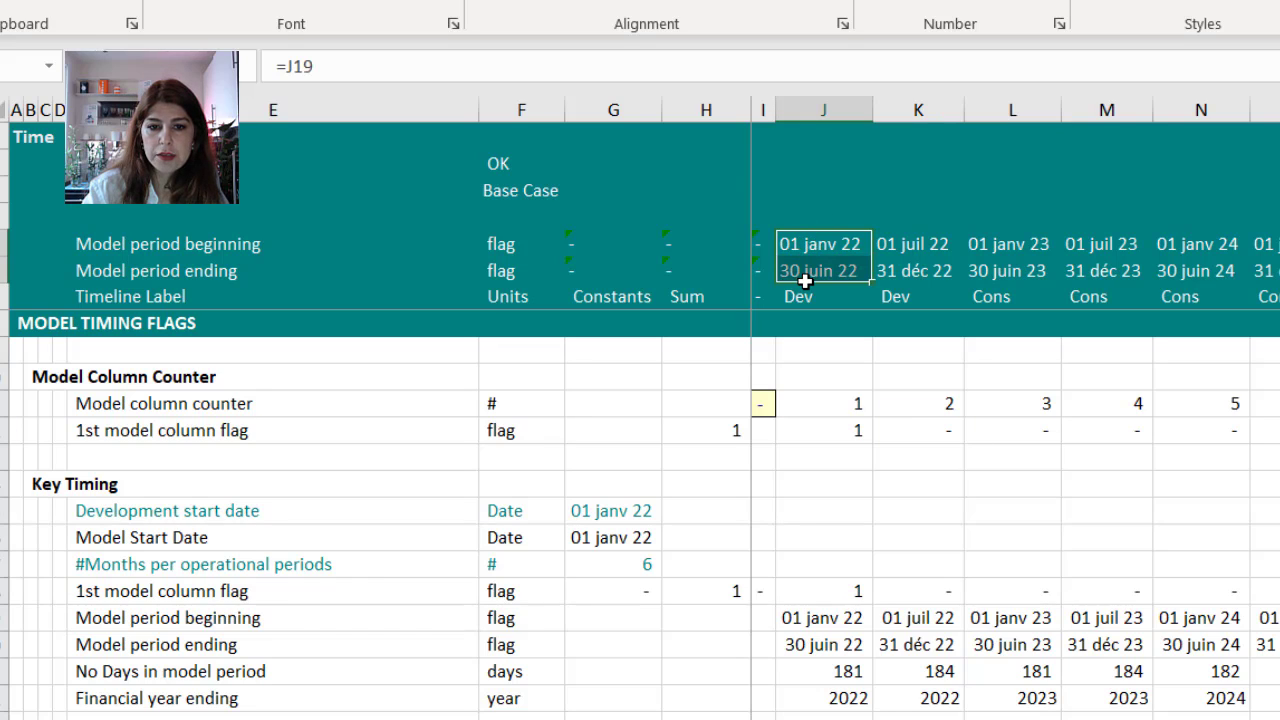
left_click(849, 246)
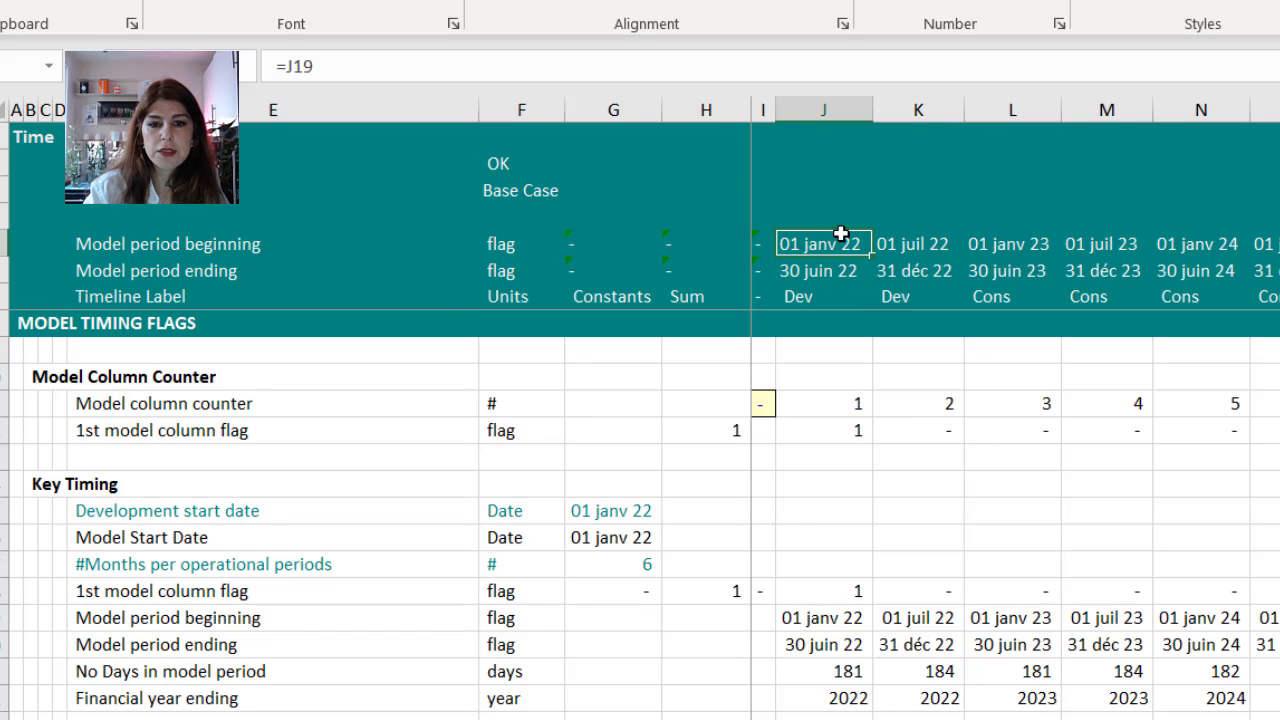
left_click_drag(829, 246, 830, 264)
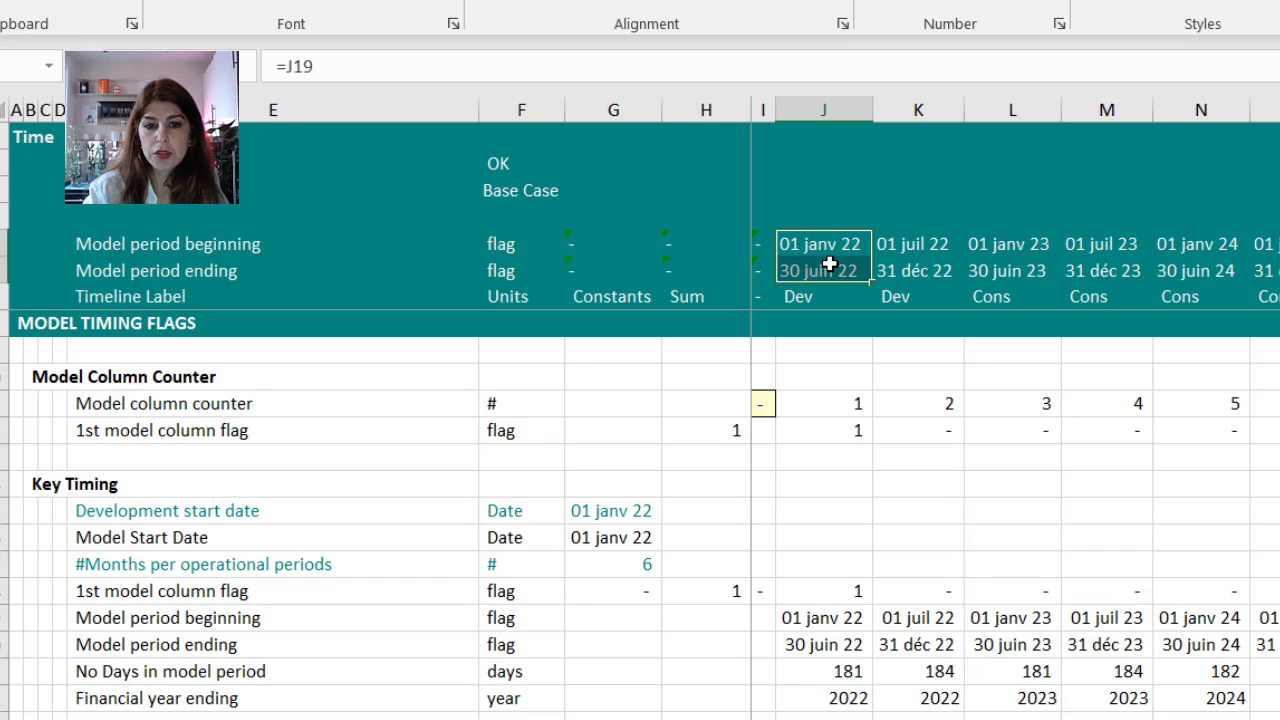
left_click_drag(792, 302, 897, 297)
left_click(969, 446)
left_click_drag(811, 294, 914, 300)
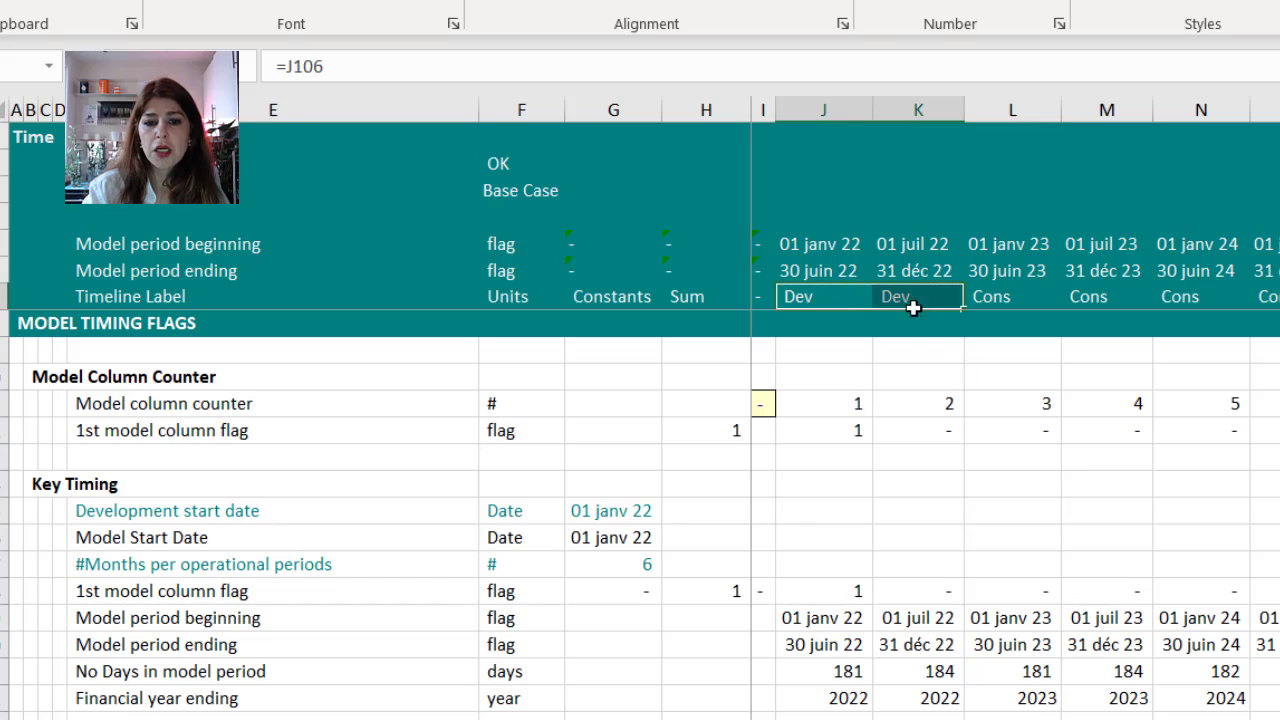
Examine the period dates along the Time sheet's timeline header and compare development columns J and K with the construction periods
left_click_drag(860, 244, 1276, 270)
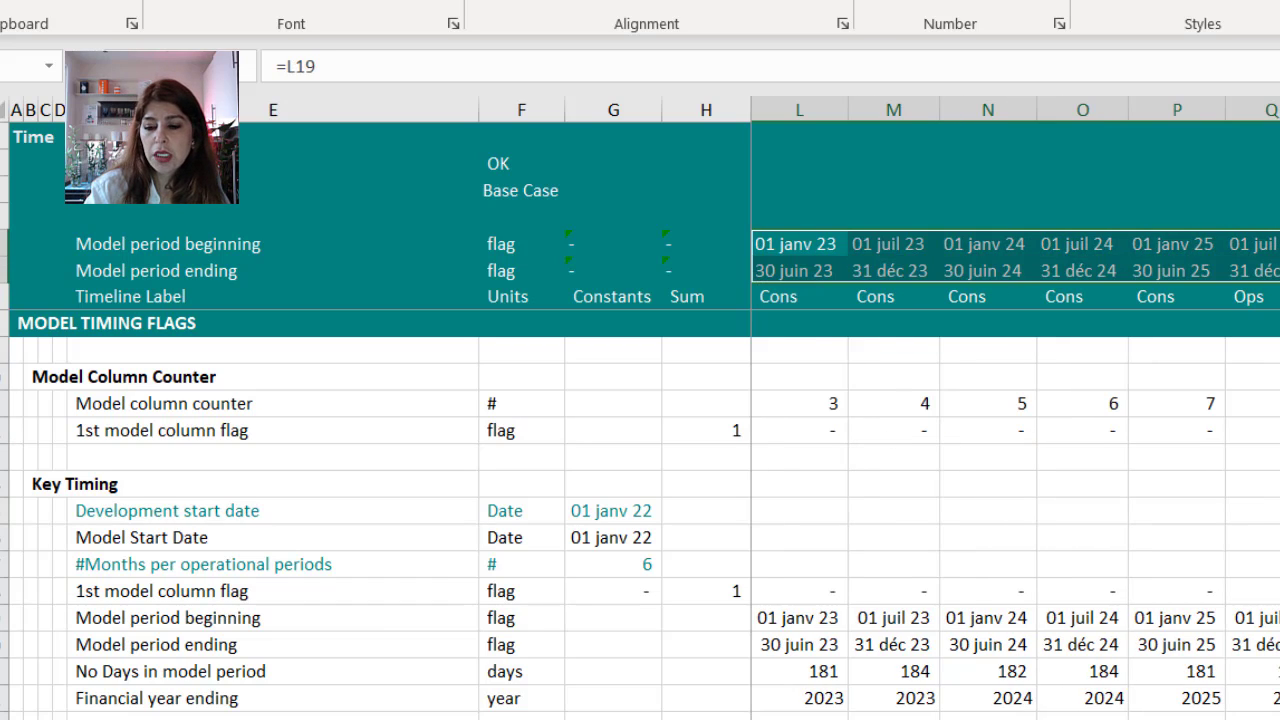
scroll(1015, 408, "left", 1)
left_click(999, 533)
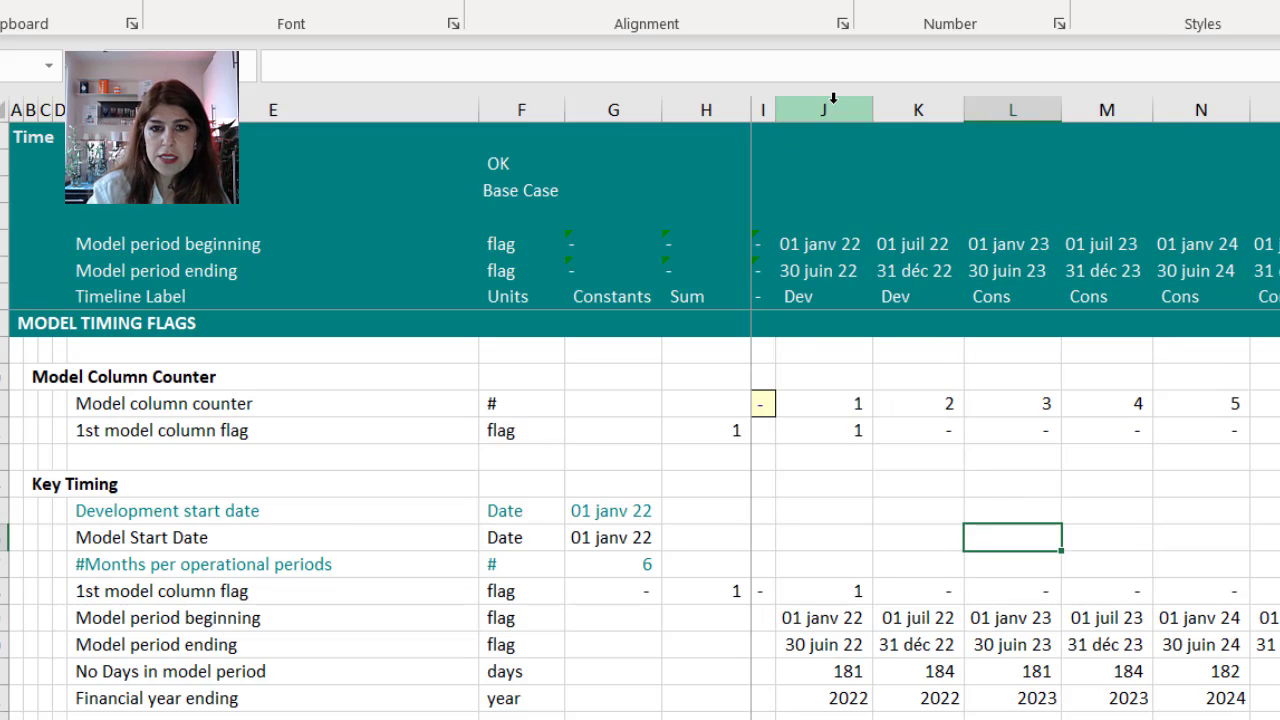
left_click_drag(838, 106, 933, 150)
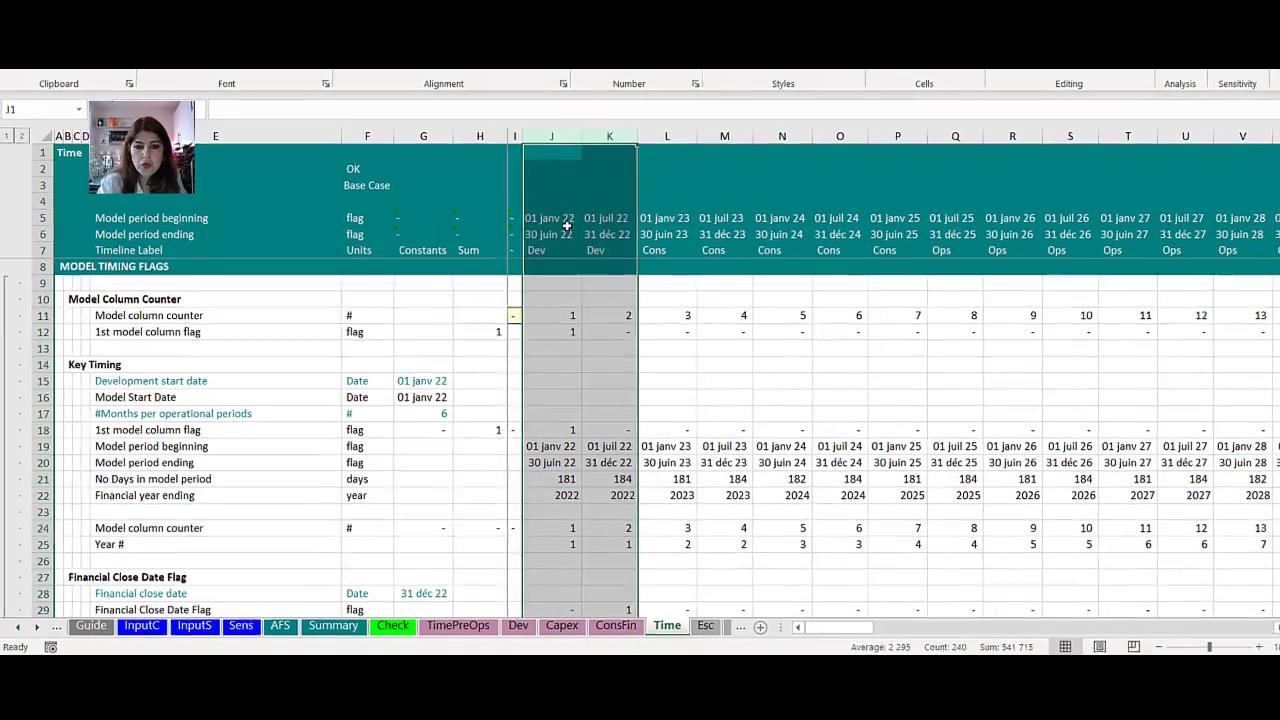
left_click_drag(655, 224, 748, 247)
left_click(613, 323)
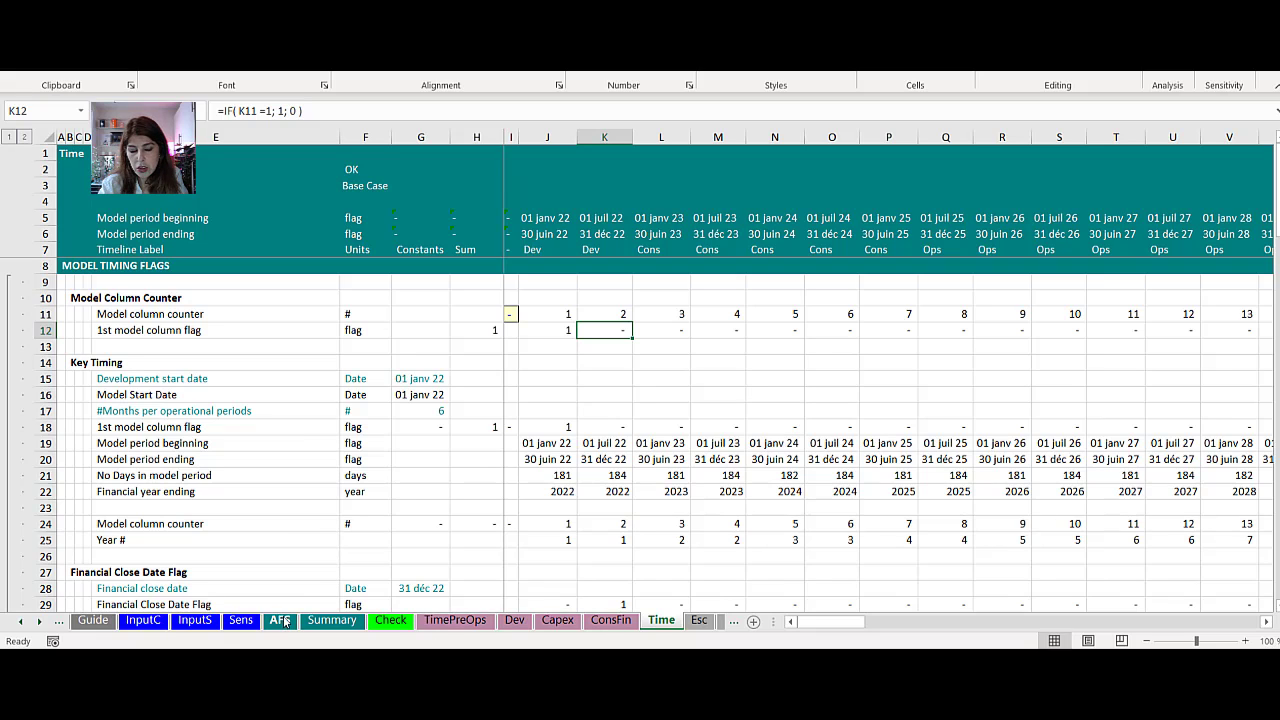
Return to the InputC sheet and review the Development Expenses items and their kEUR amounts
left_click(143, 620)
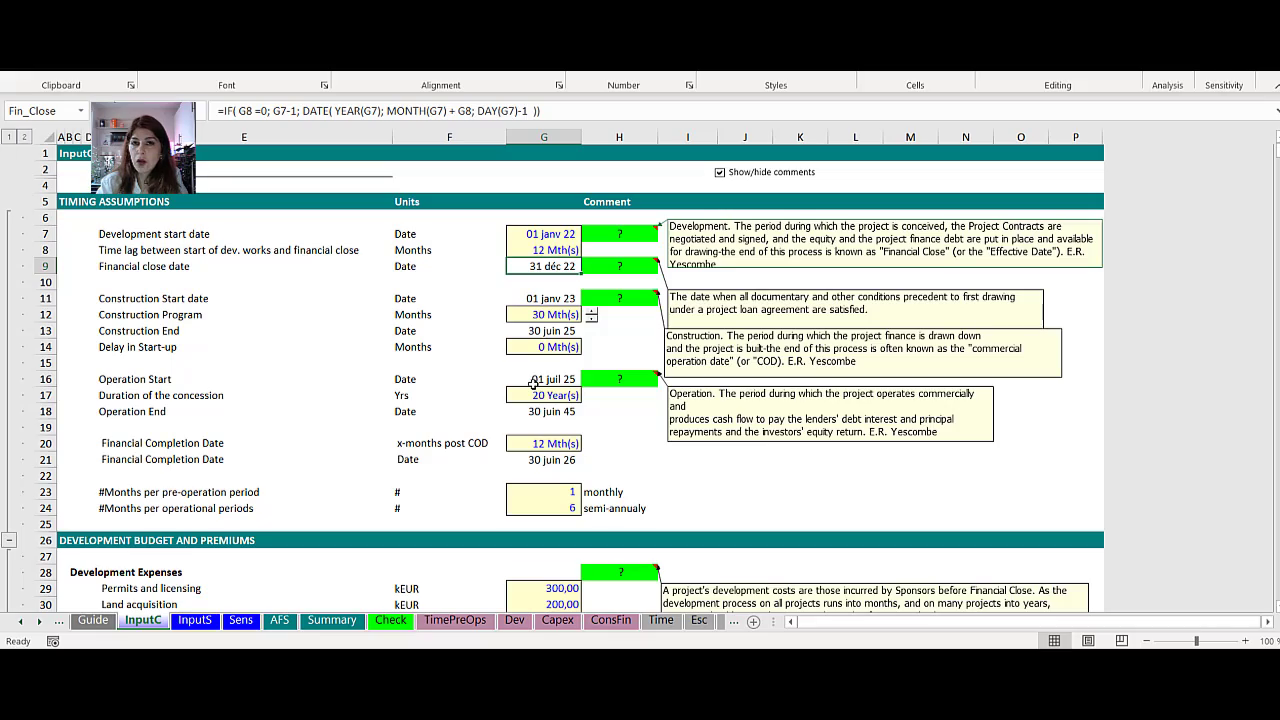
scroll(563, 355, "down", 4)
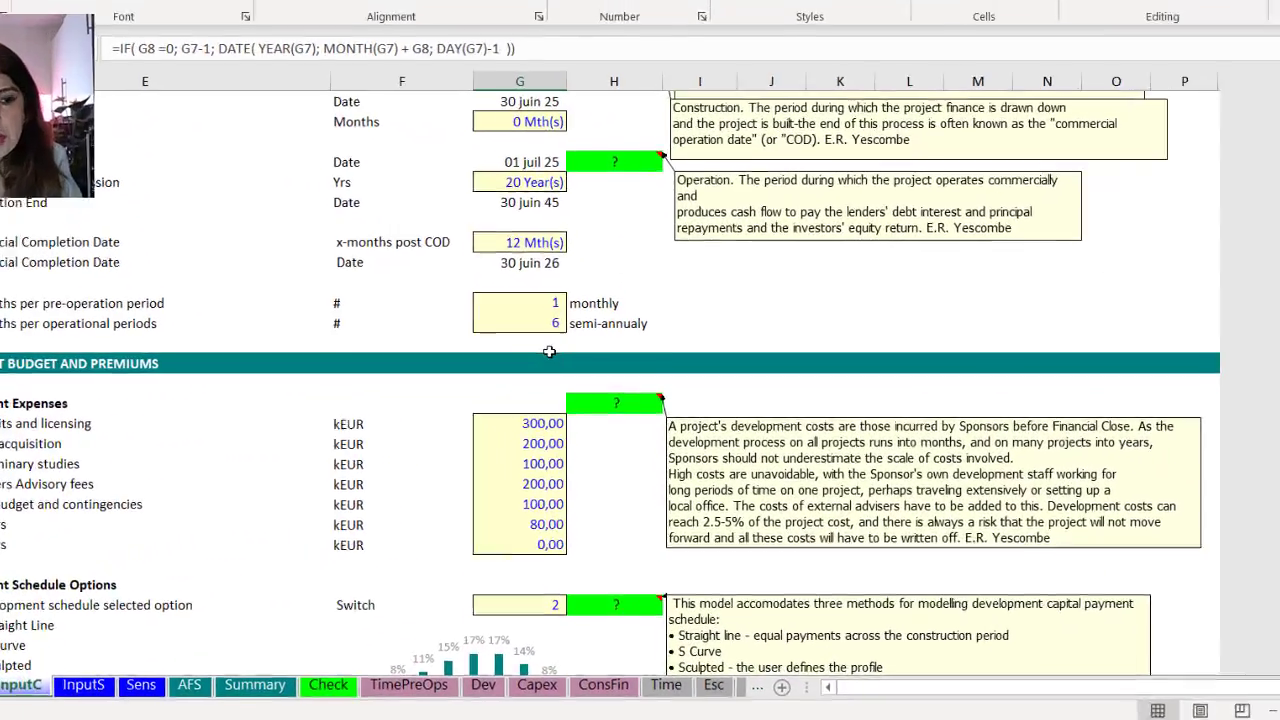
scroll(673, 370, "down", 2)
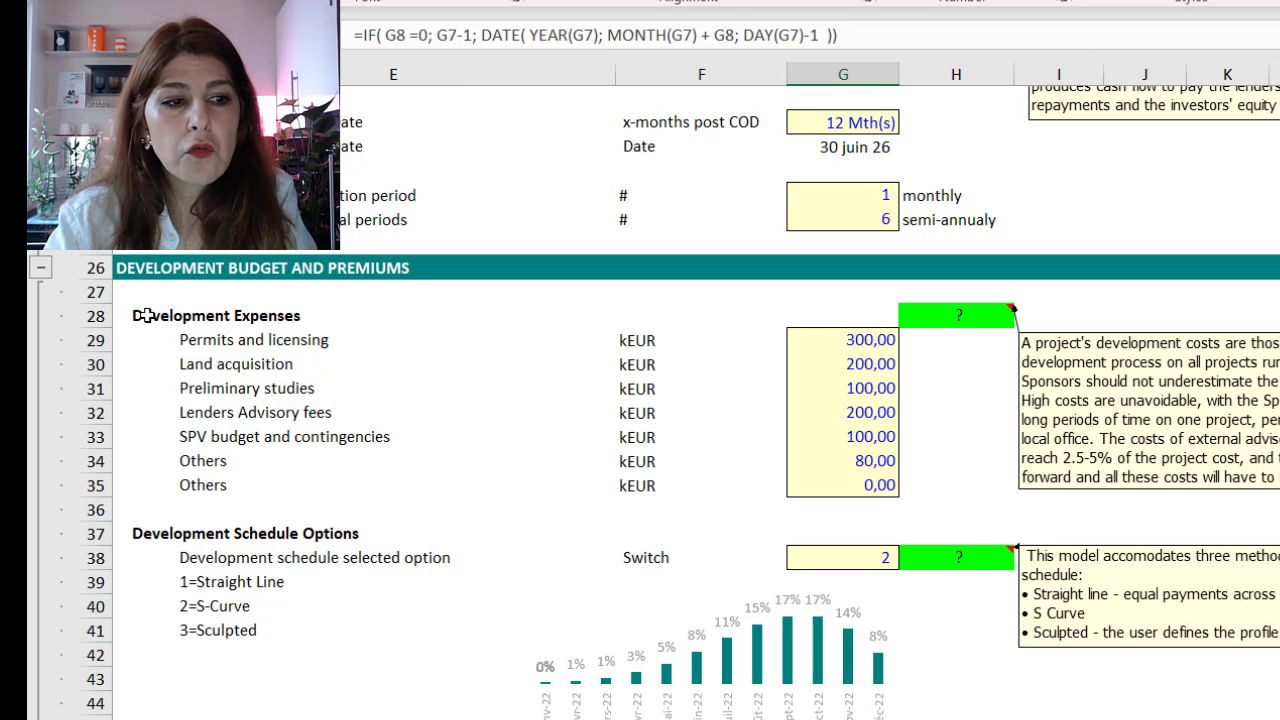
left_click_drag(140, 316, 856, 482)
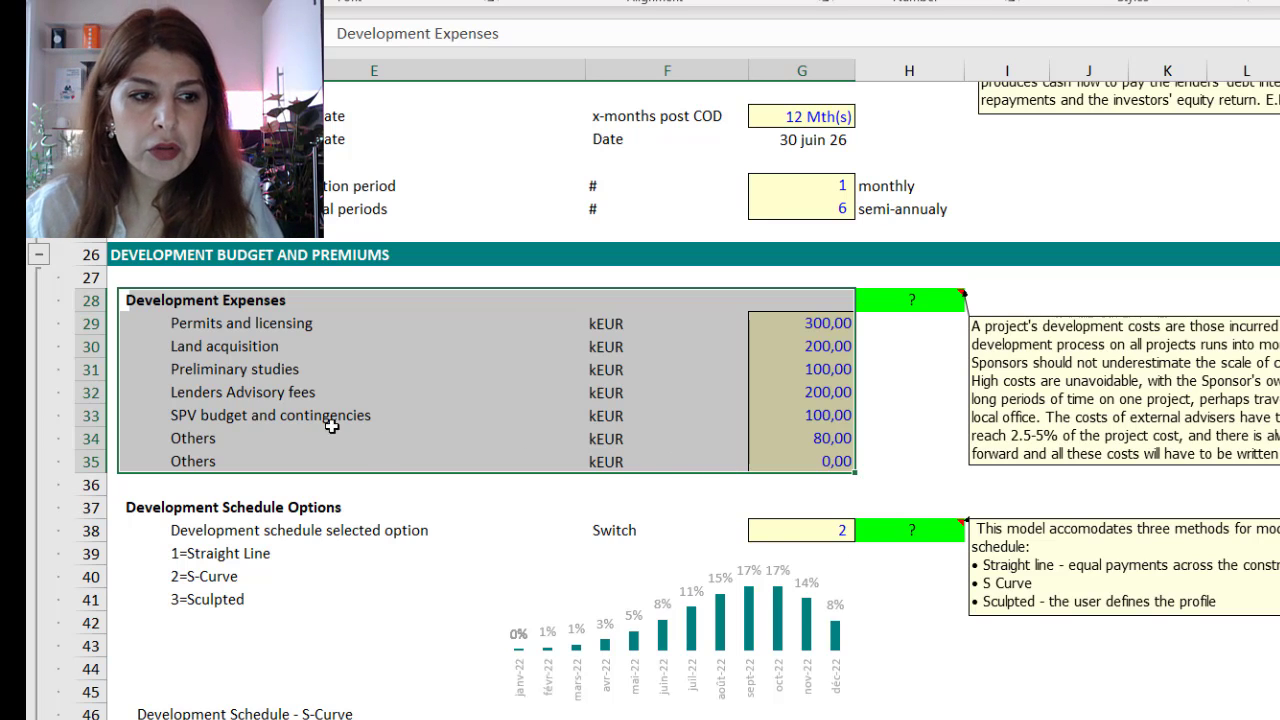
left_click(272, 323)
left_click_drag(286, 323, 391, 432)
left_click(533, 394)
left_click(806, 327)
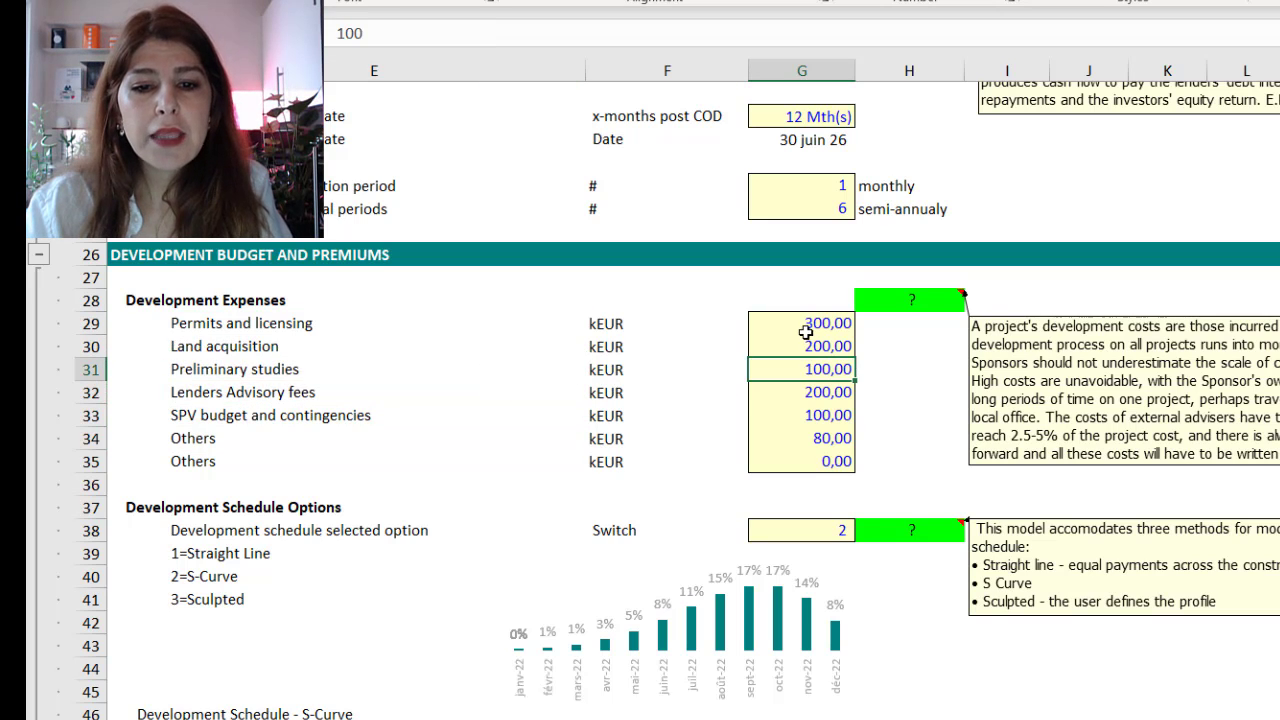
scroll(775, 425, "down", 1)
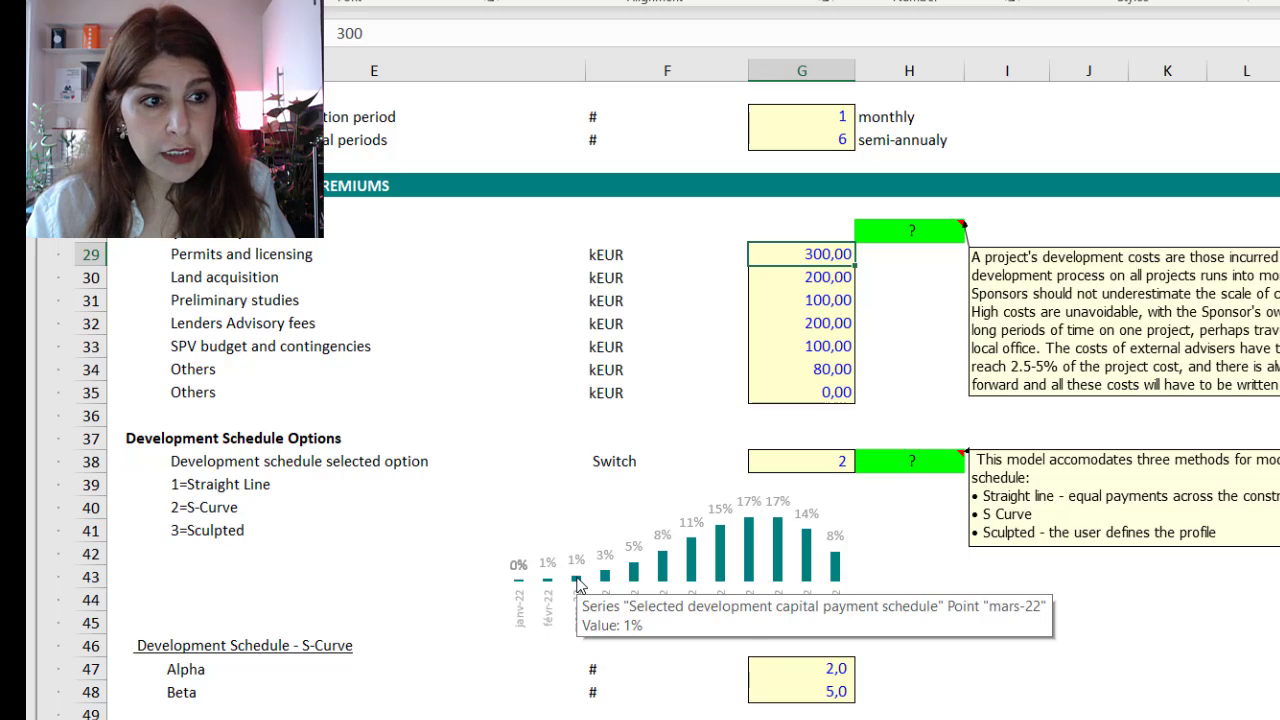
left_click(513, 327)
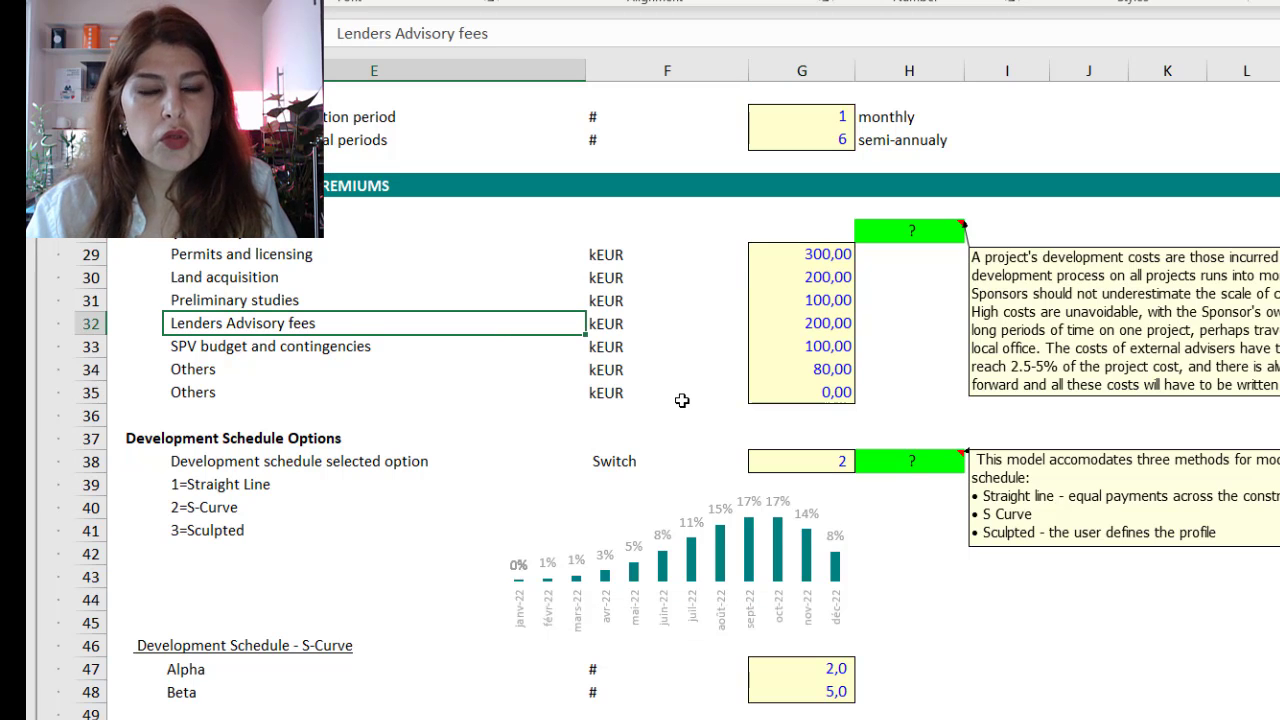
Review the Straight Line, S-Curve and Sculpted choices under Development Schedule Options
scroll(681, 400, "down", 1)
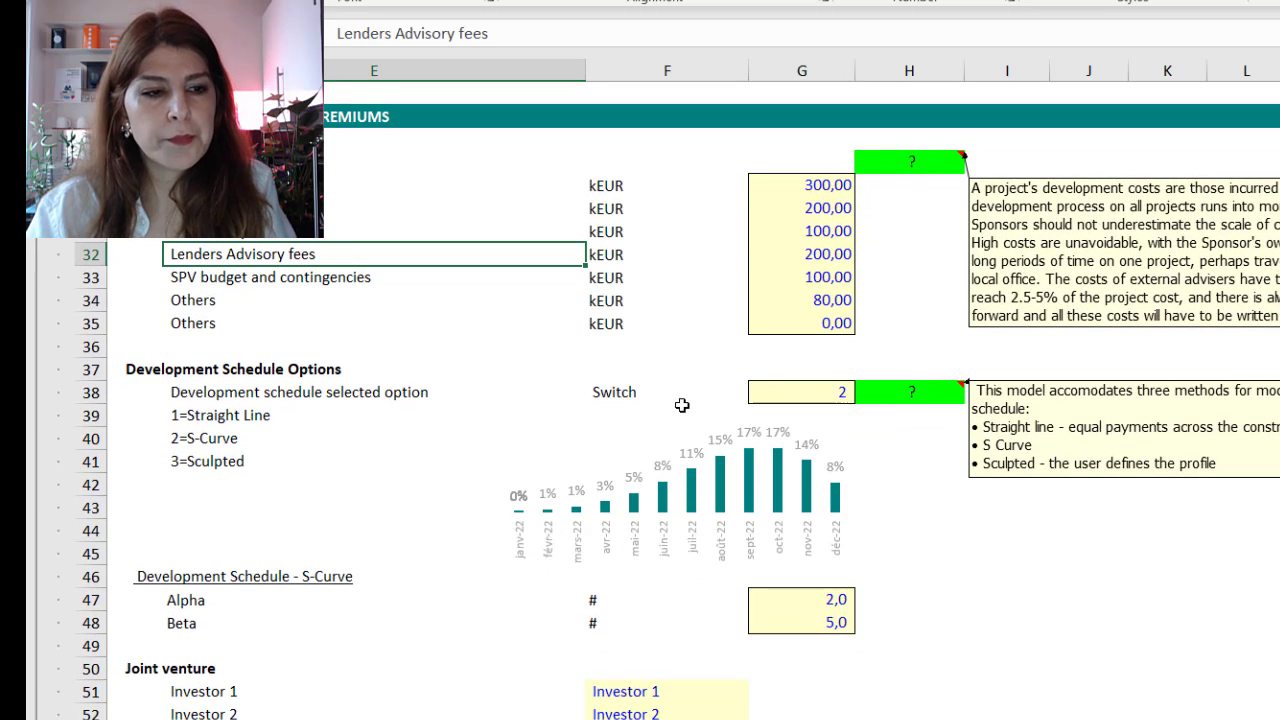
left_click(278, 372)
left_click(339, 440)
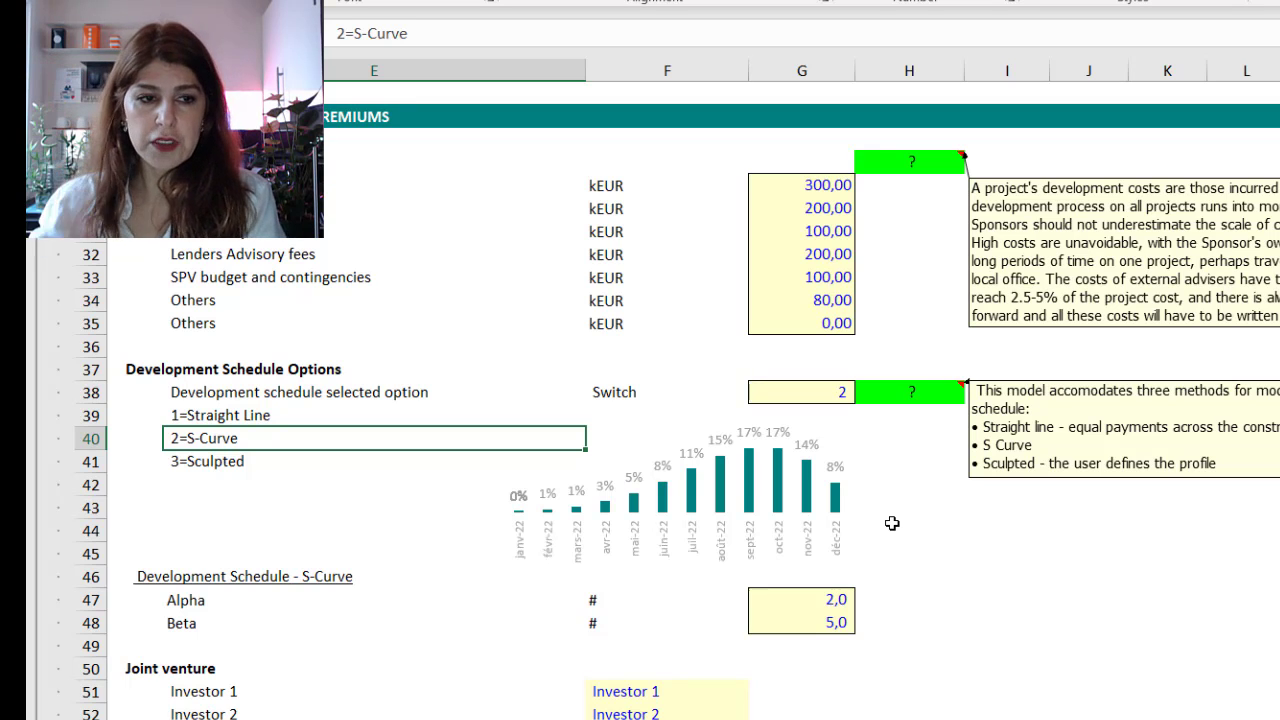
left_click_drag(276, 421, 274, 456)
left_click(238, 490)
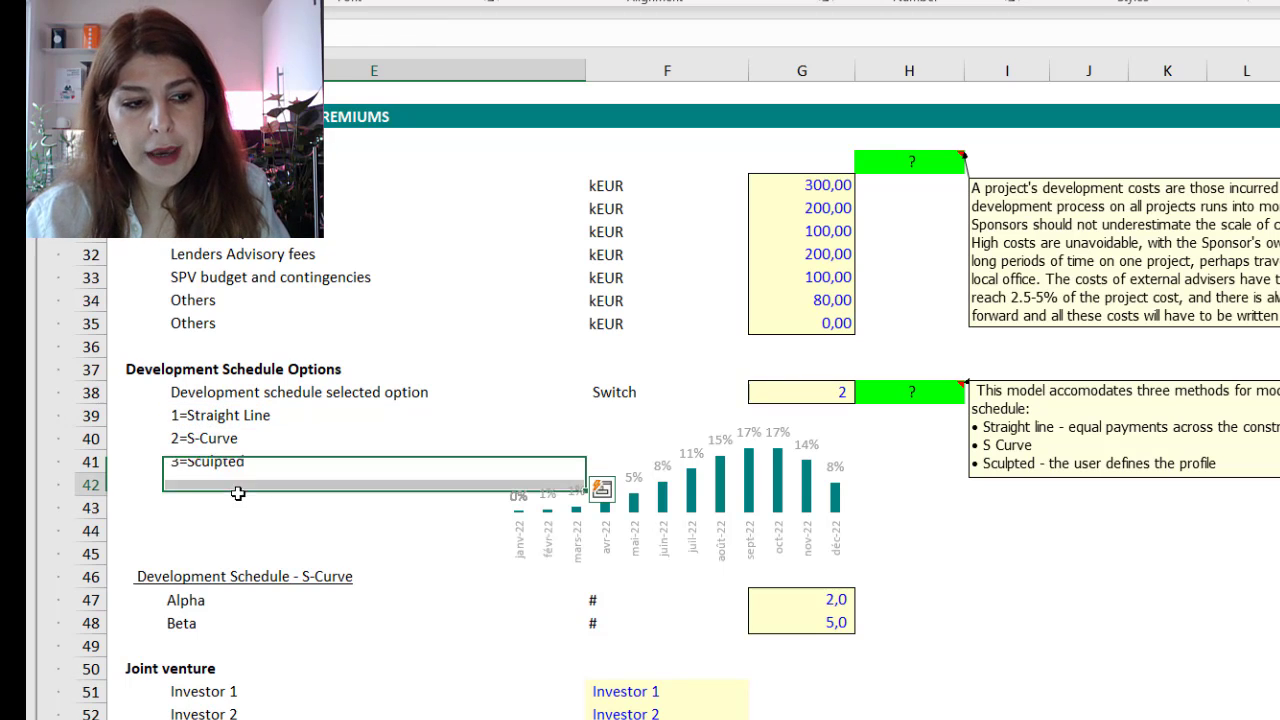
left_click(208, 422)
left_click(200, 440)
left_click(212, 418)
left_click(213, 440)
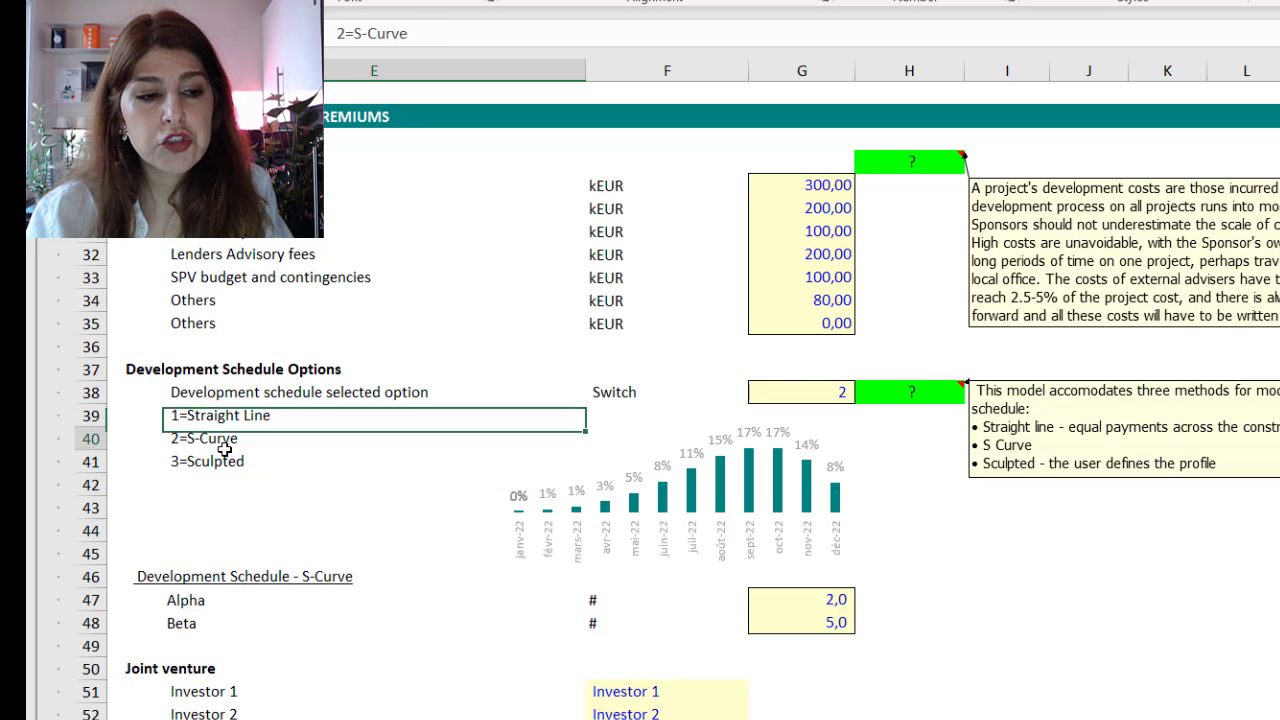
left_click(228, 464)
left_click(250, 418)
left_click(280, 472)
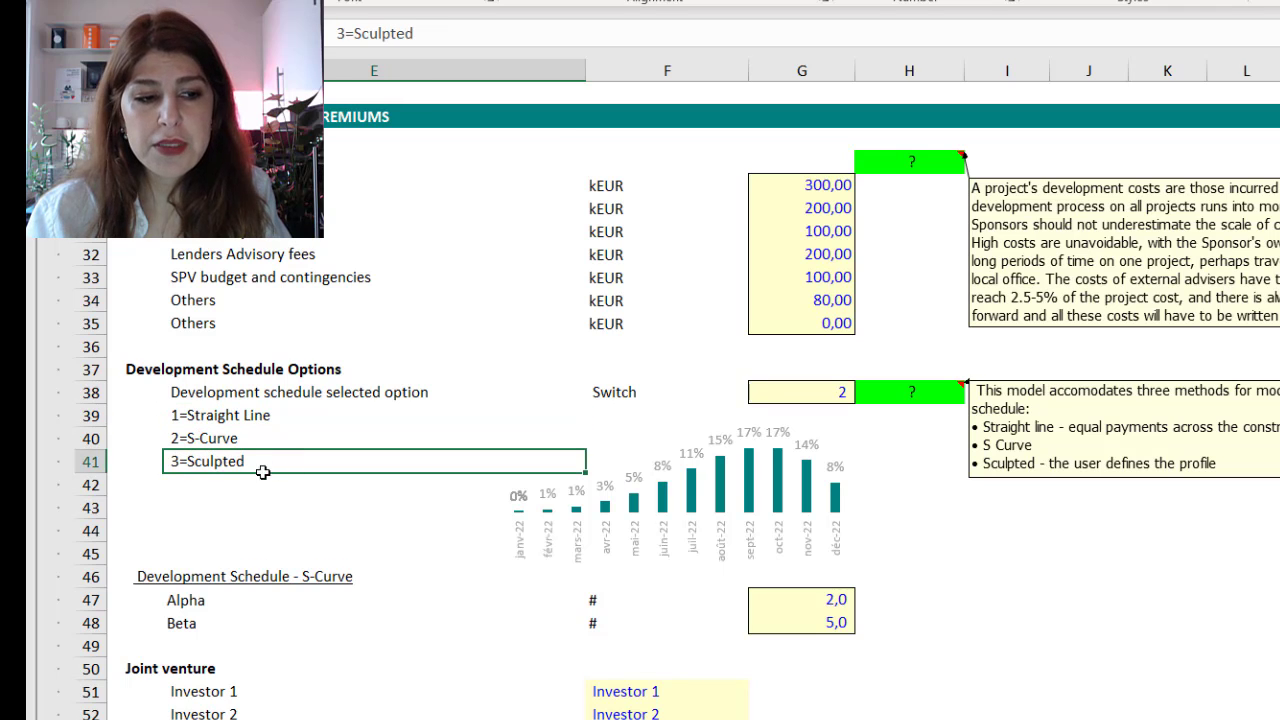
left_click(242, 418)
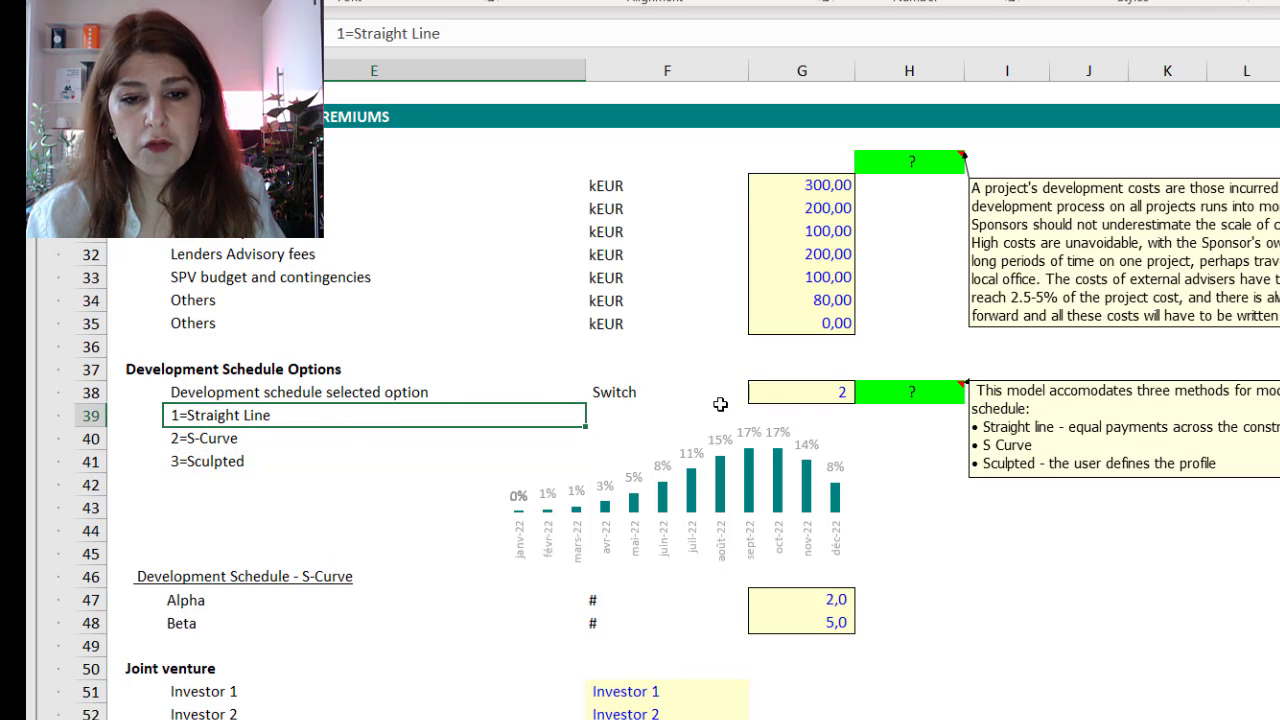
Set the development schedule switch to 1 for Straight Line and select the development expense amounts
left_click(838, 392)
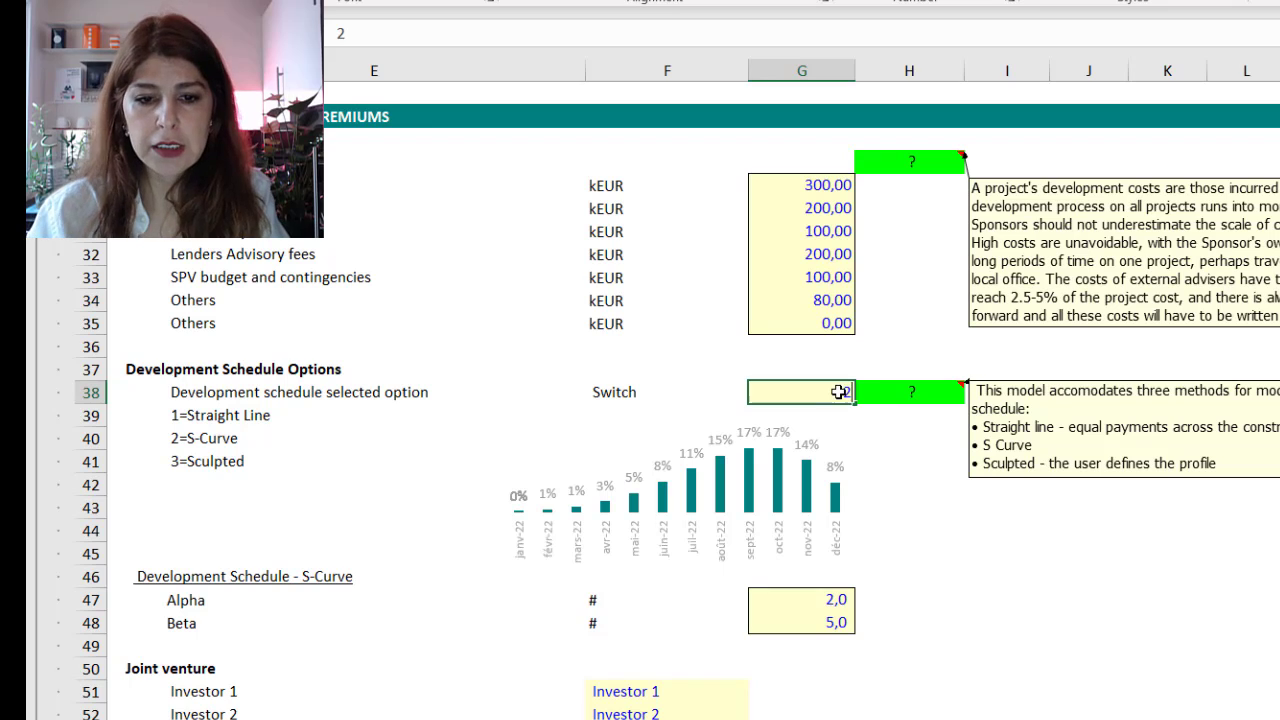
type("1")
key("Return")
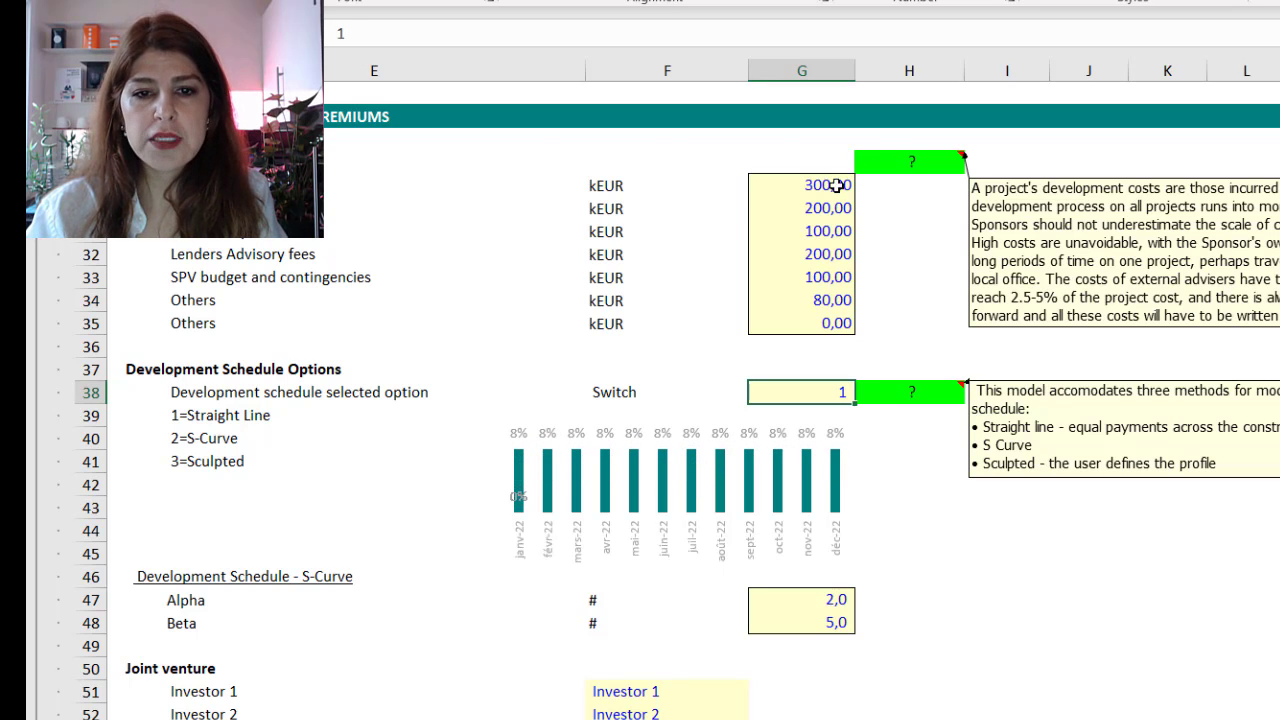
left_click_drag(836, 185, 823, 318)
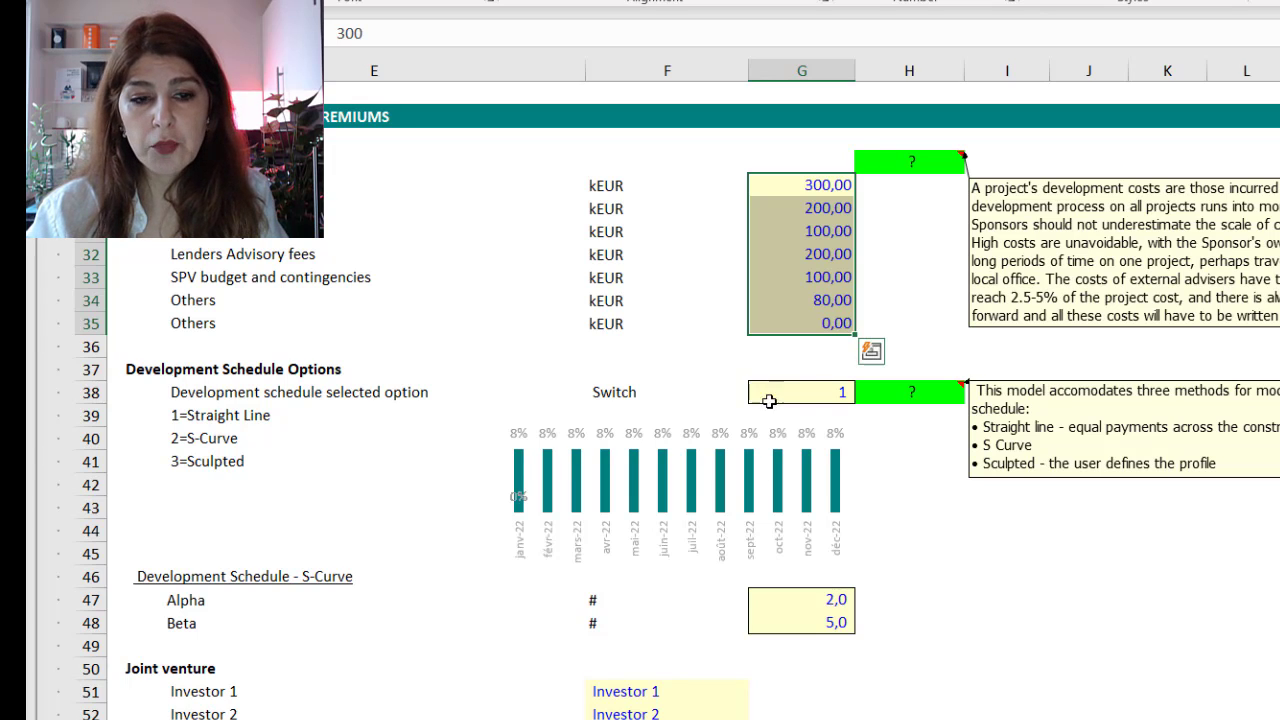
Set the development schedule switch to 2 for S-Curve and inspect the Alpha and Beta parameters against the chart
left_click(827, 392)
type("2")
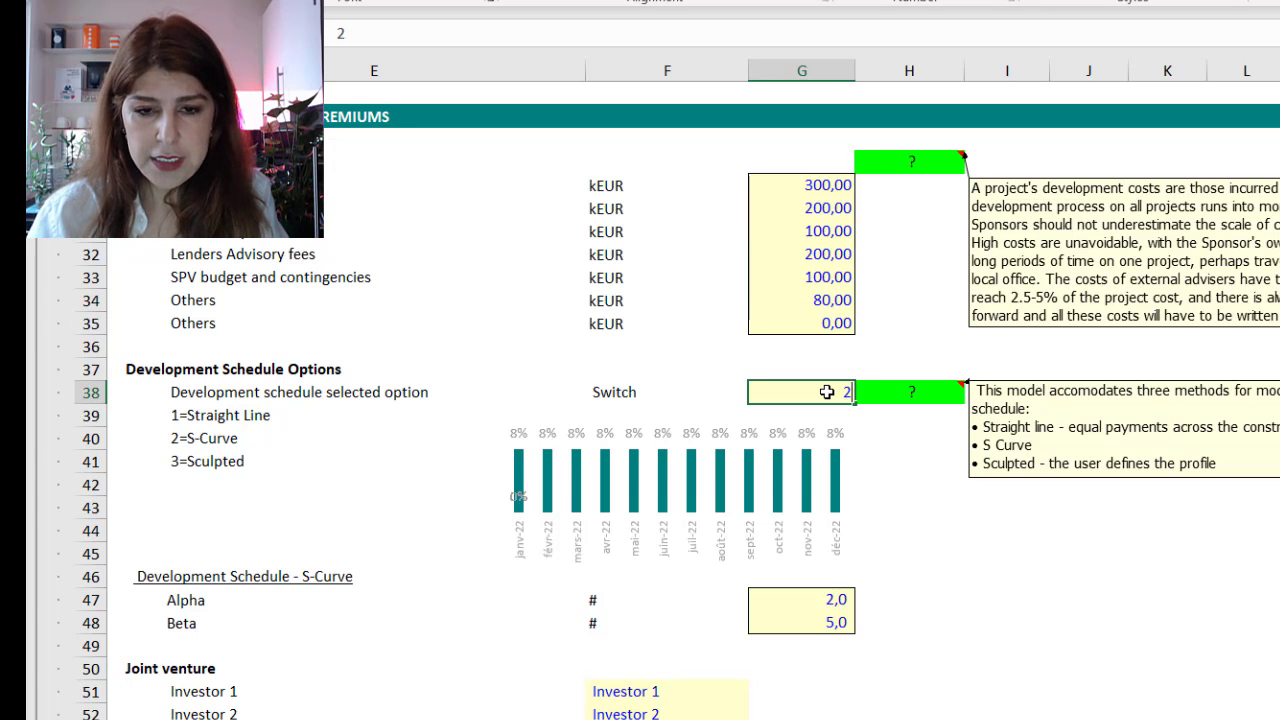
key("Return")
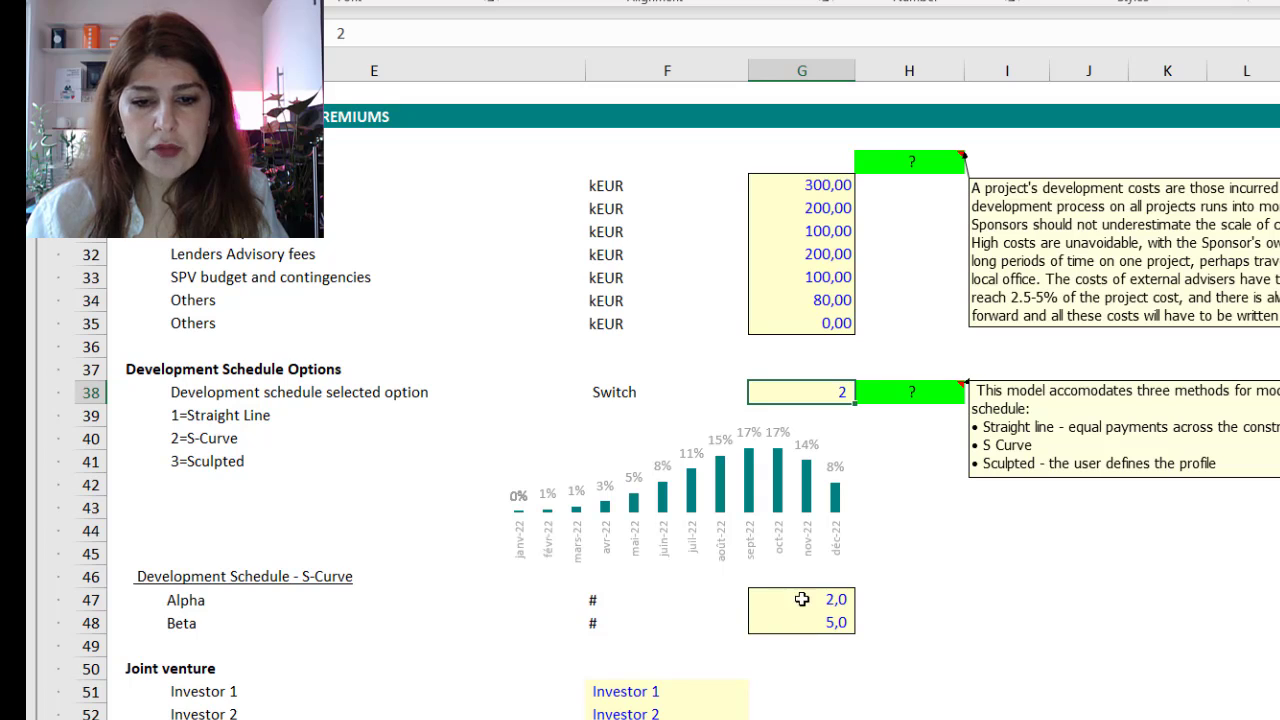
left_click_drag(800, 600, 800, 620)
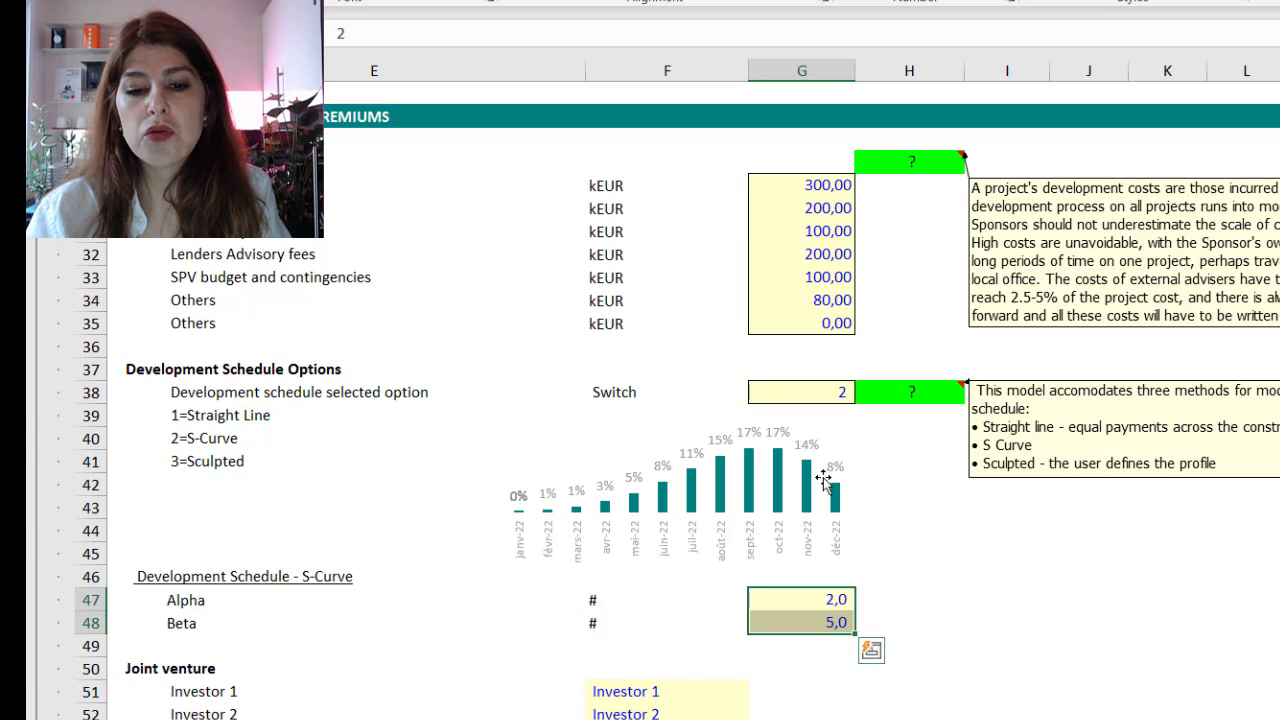
mouse_move(838, 511)
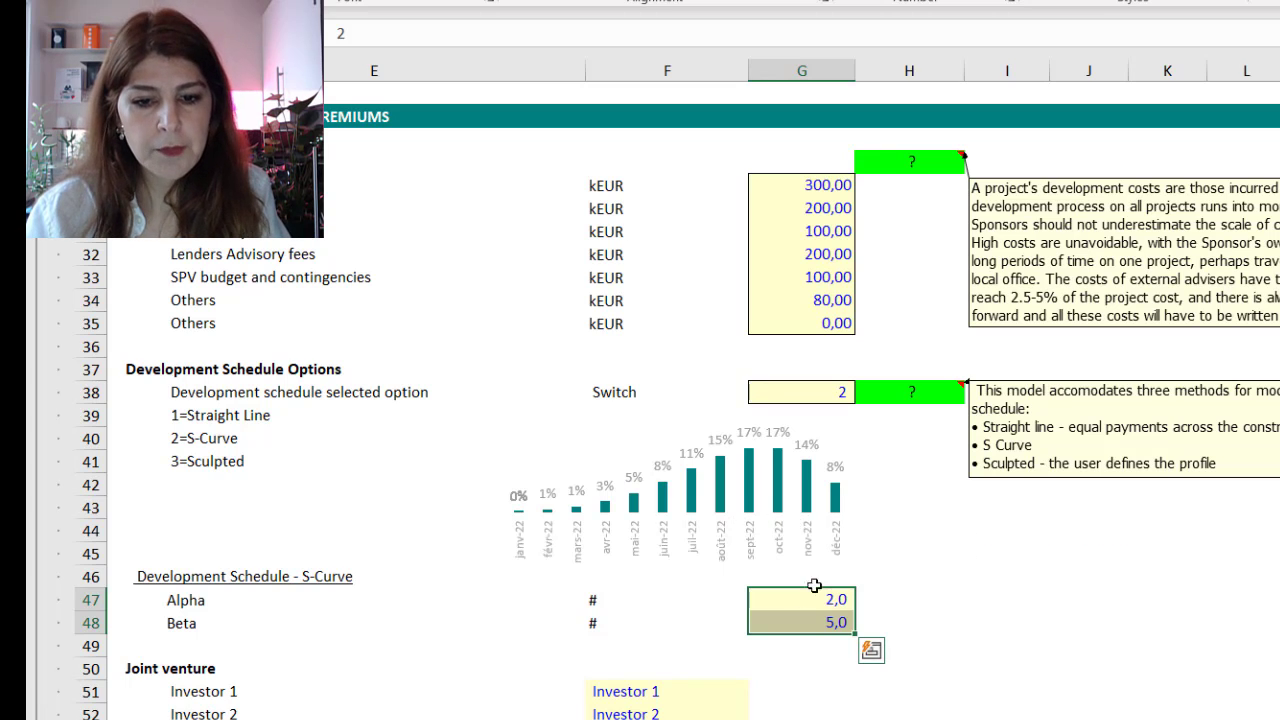
Set the development schedule switch to 3 to apply the Sculpted payment profile
left_click(807, 397)
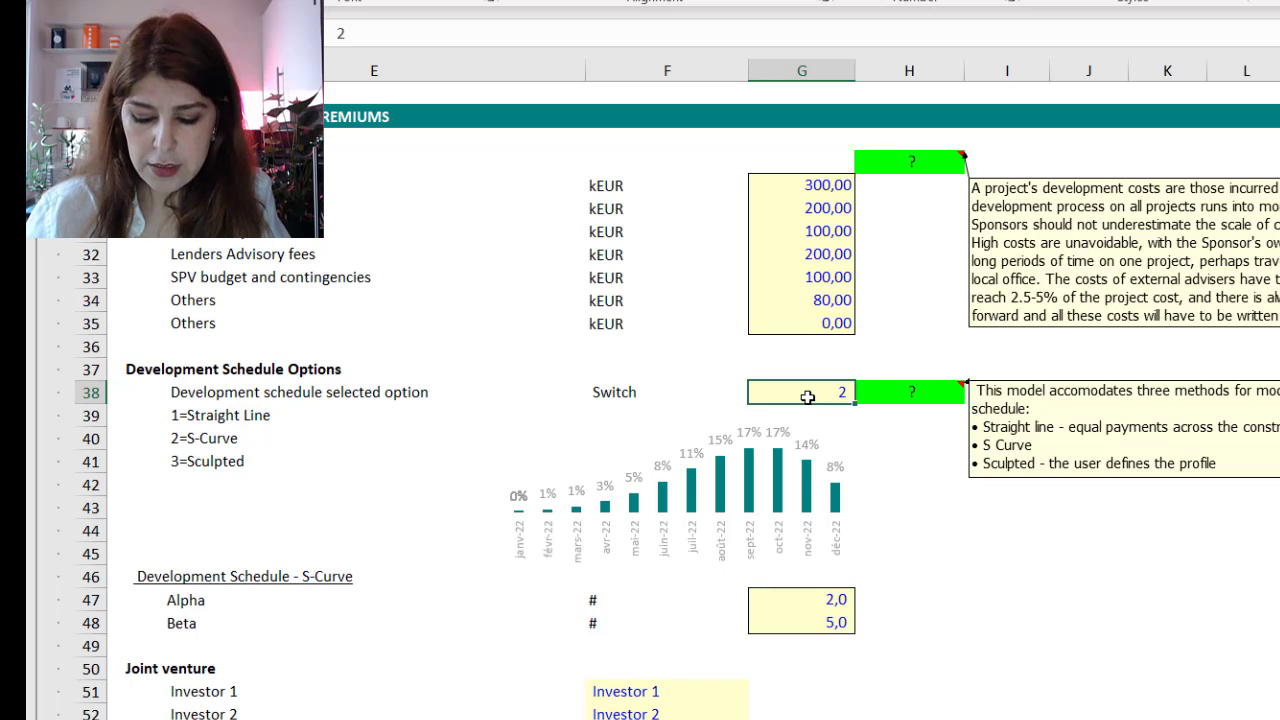
type("3")
key("Return")
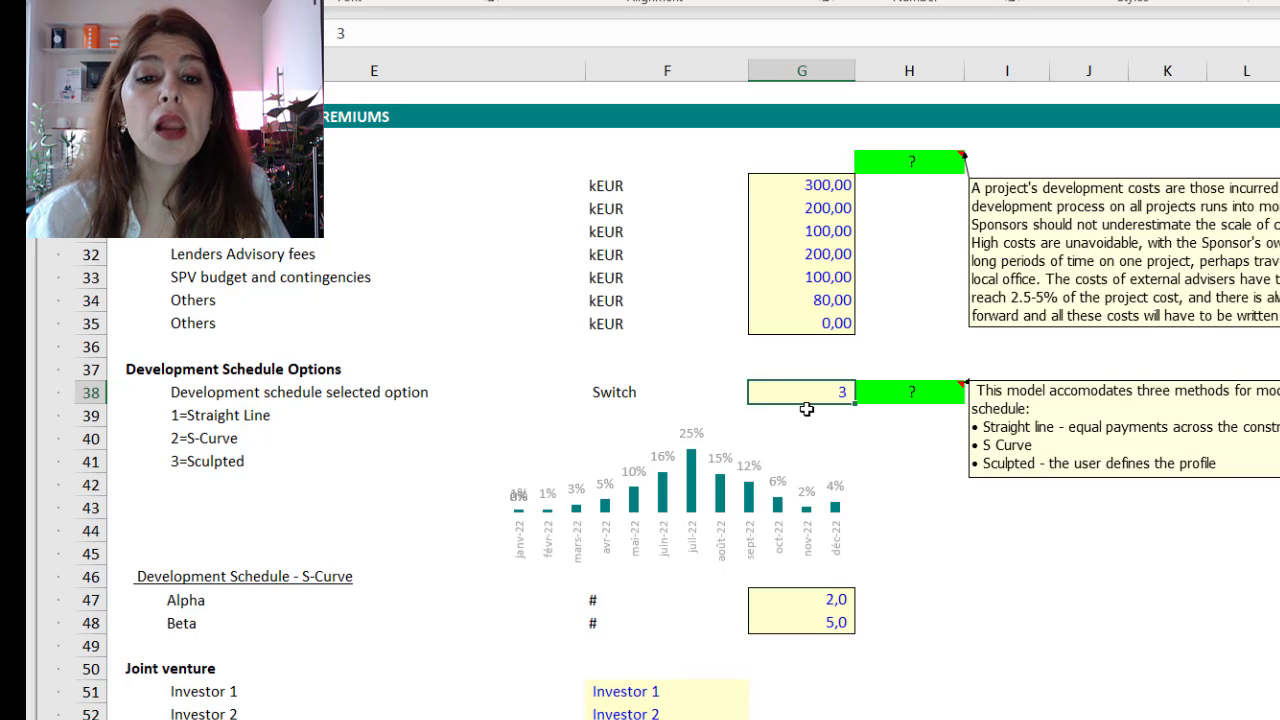
Check the months between the start of development works and financial close, and set the development schedule switch to 2 for S-Curve
scroll(808, 395, "up", 8)
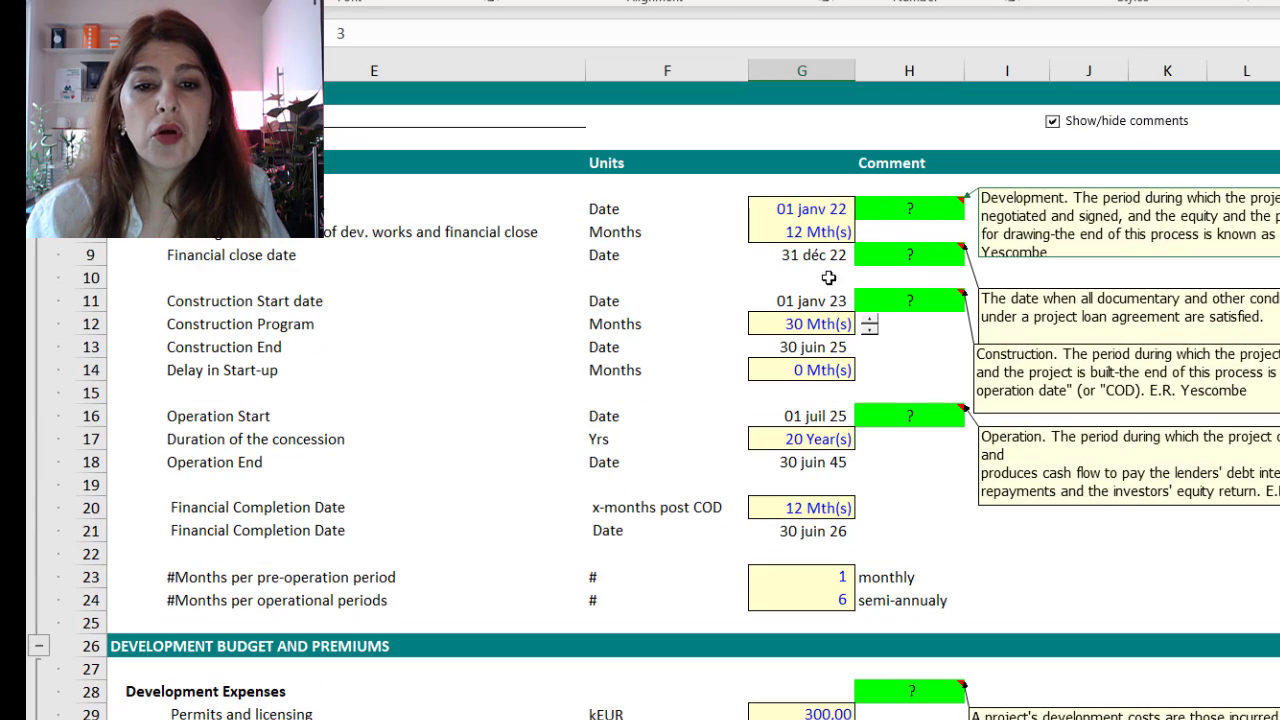
left_click(805, 233)
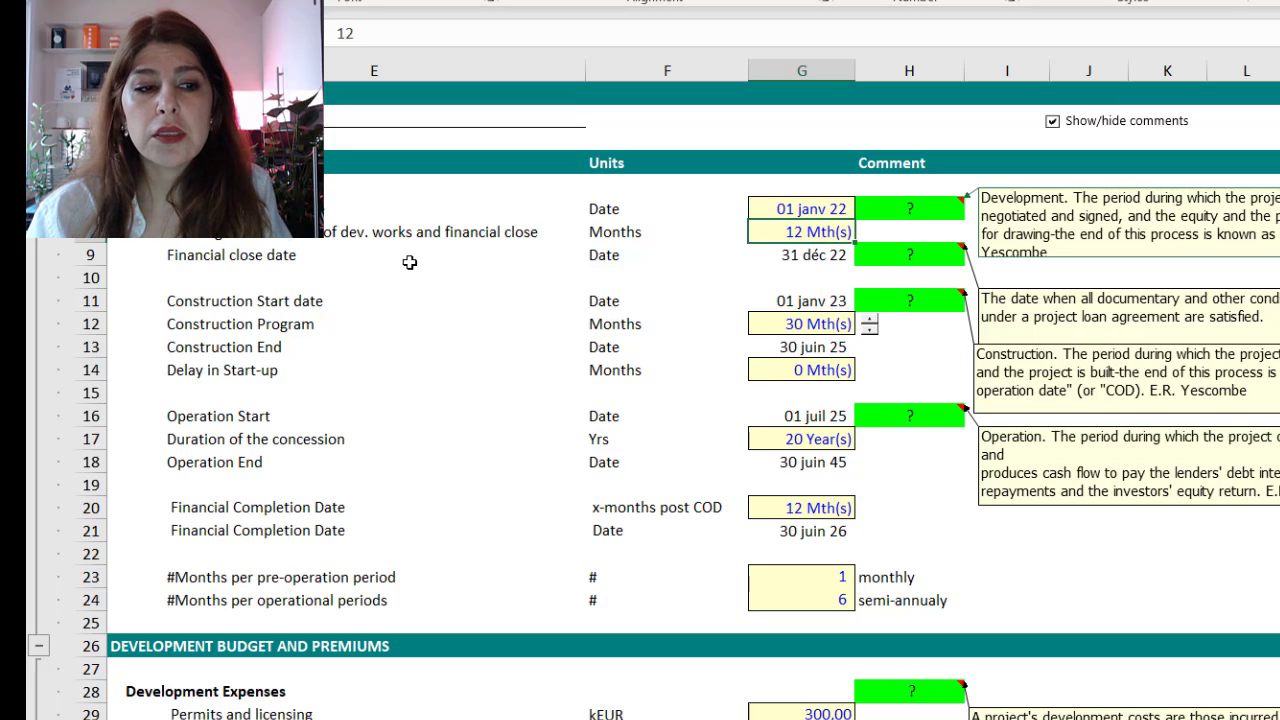
scroll(684, 300, "down", 2)
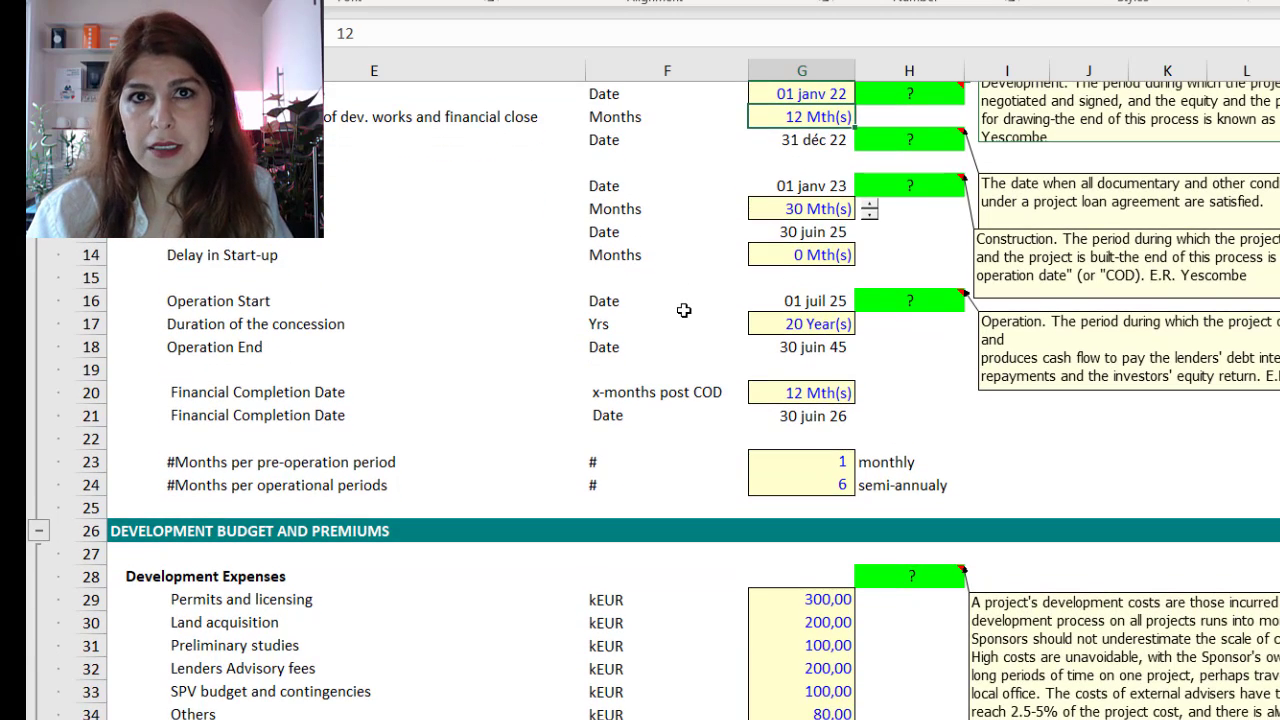
scroll(684, 310, "down", 3)
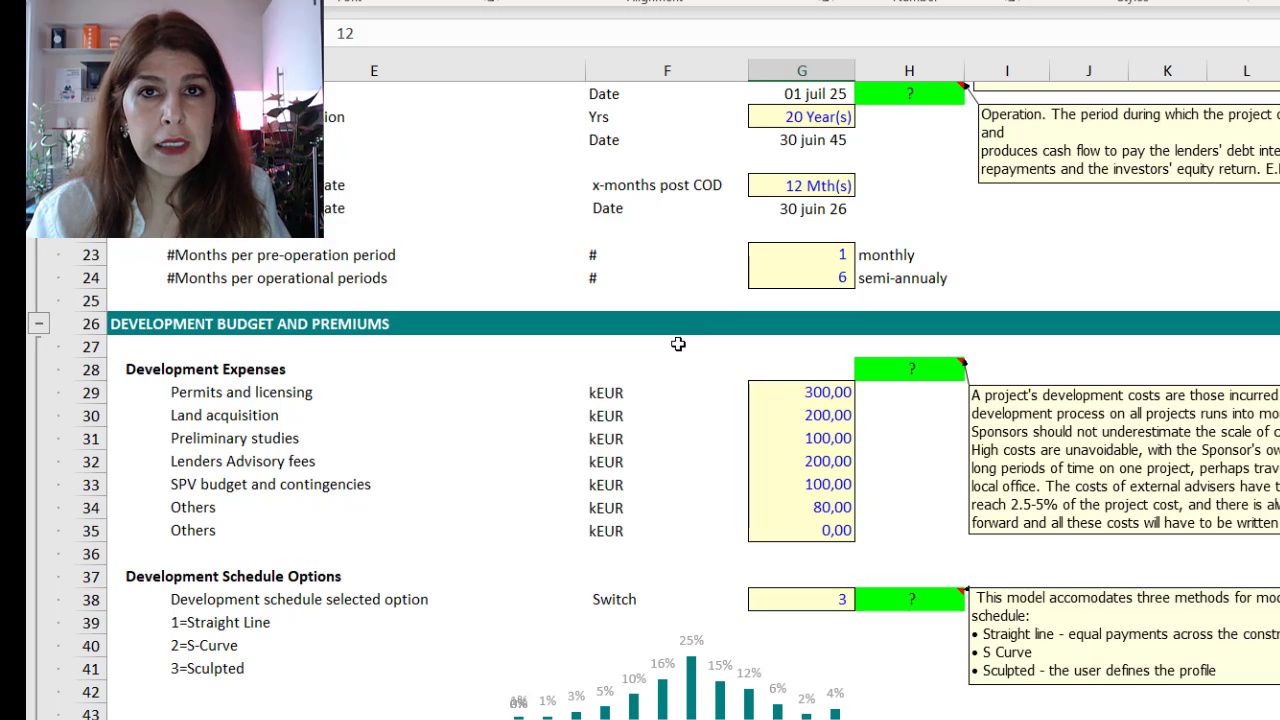
scroll(679, 347, "down", 4)
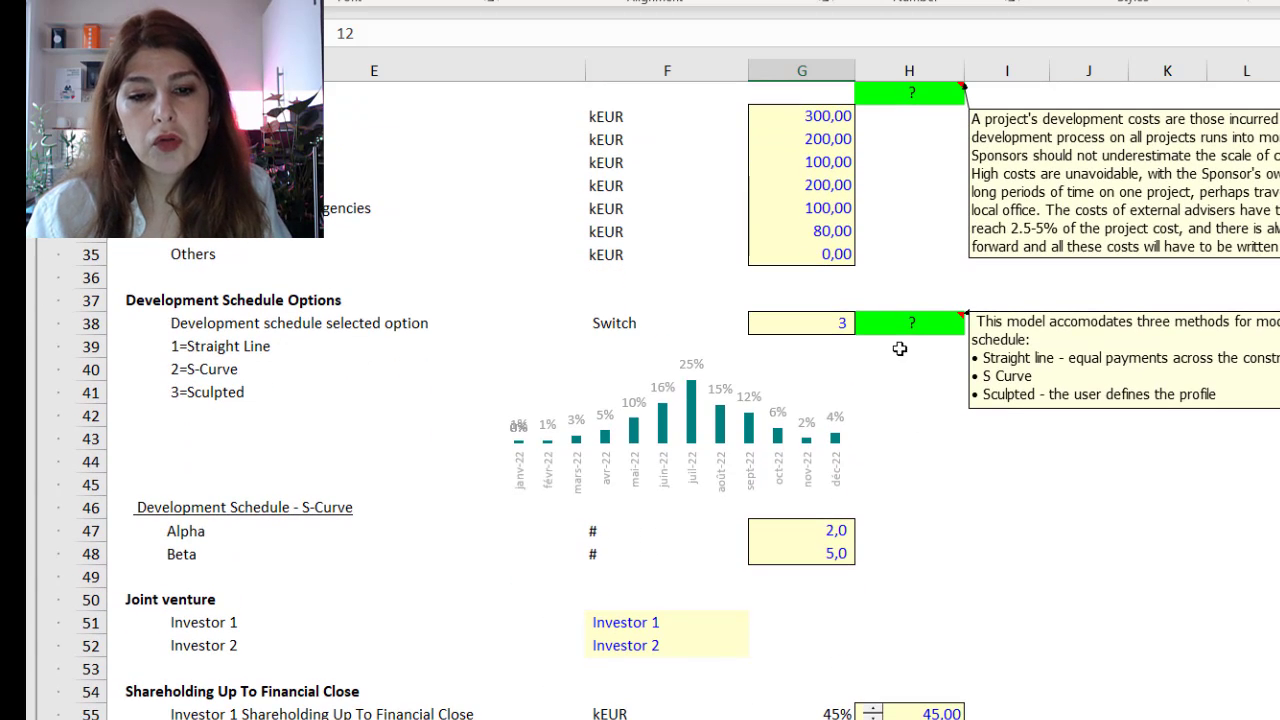
left_click(836, 322)
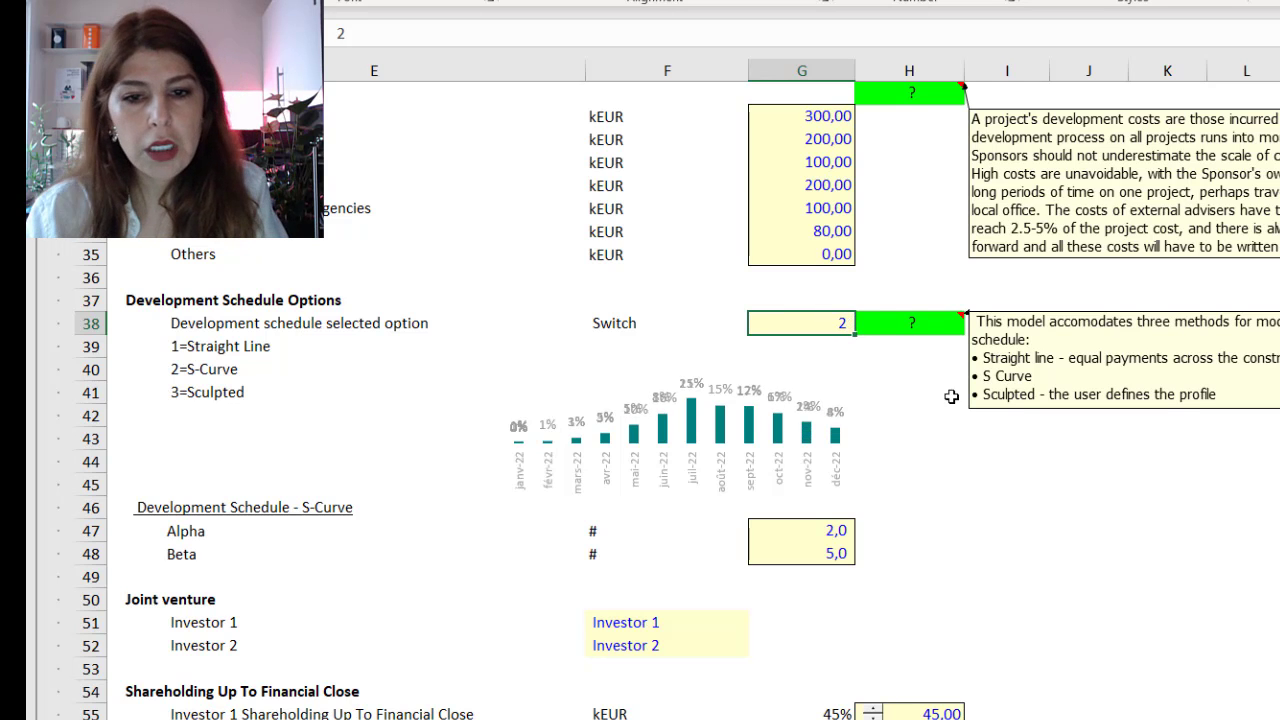
Examine the Investor 1 and Investor 2 name inputs under Joint venture
scroll(952, 561, "down", 3)
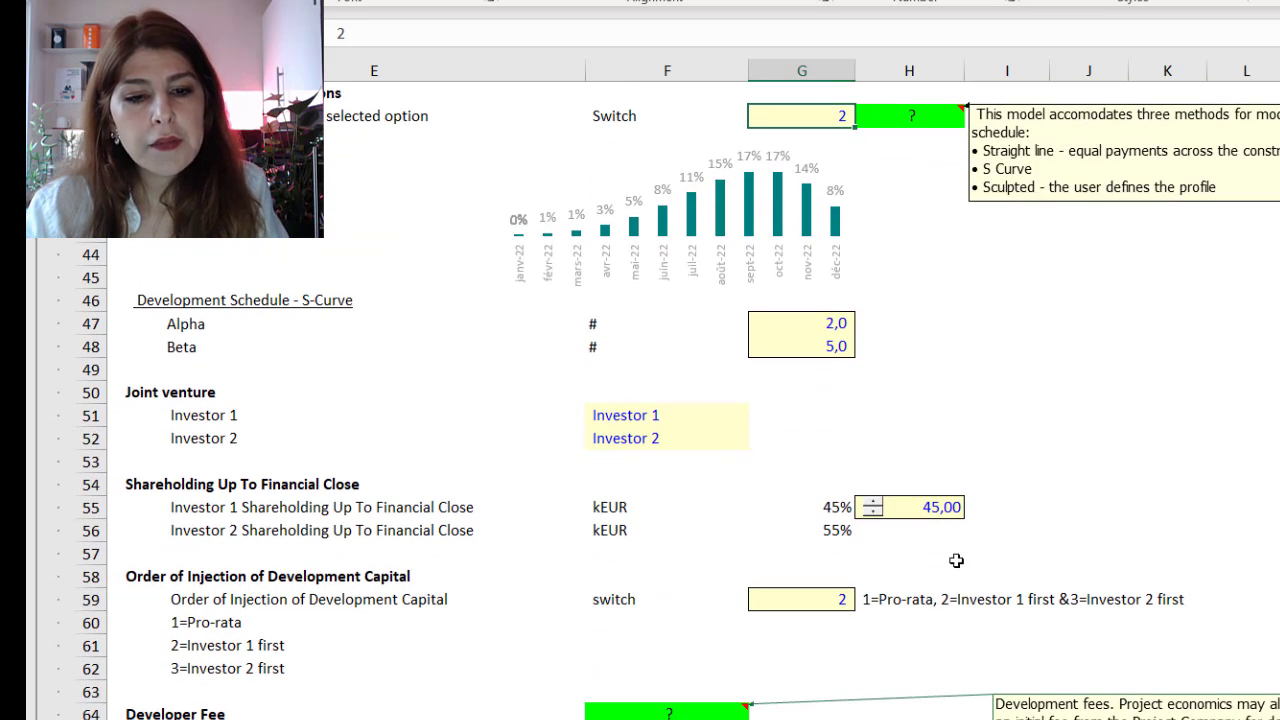
scroll(991, 560, "down", 1)
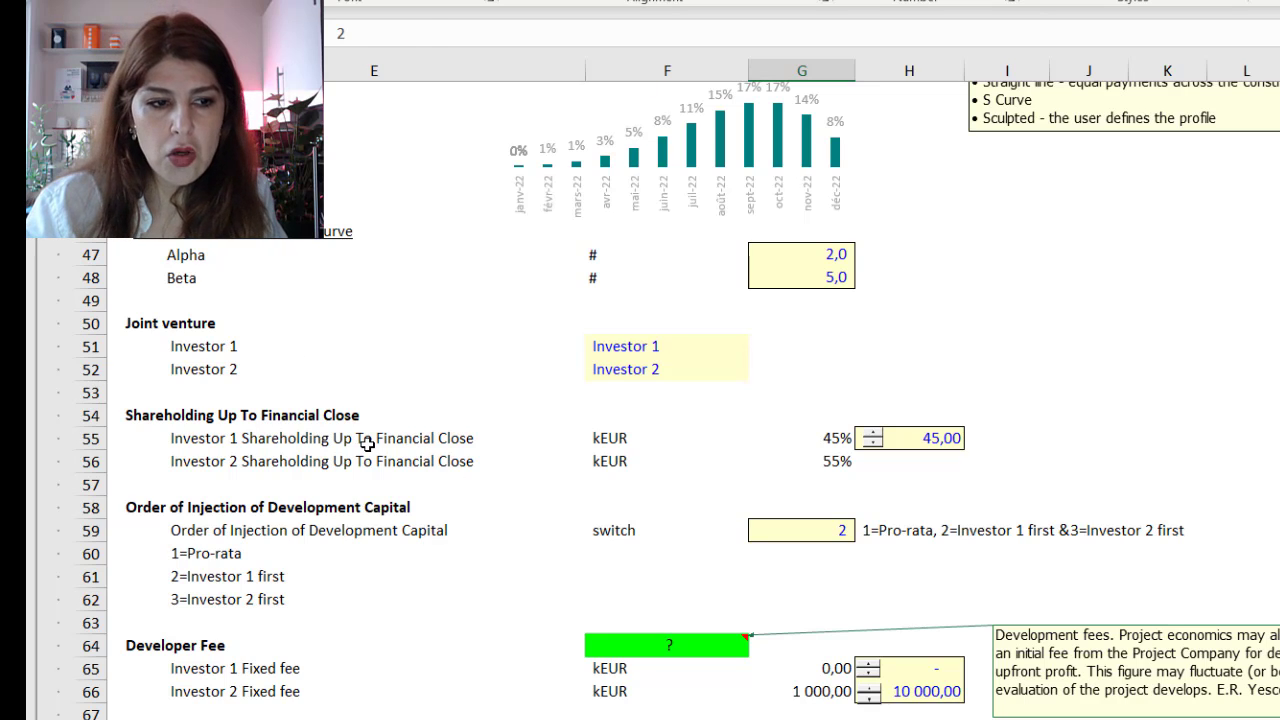
left_click_drag(420, 442, 620, 455)
left_click(245, 339)
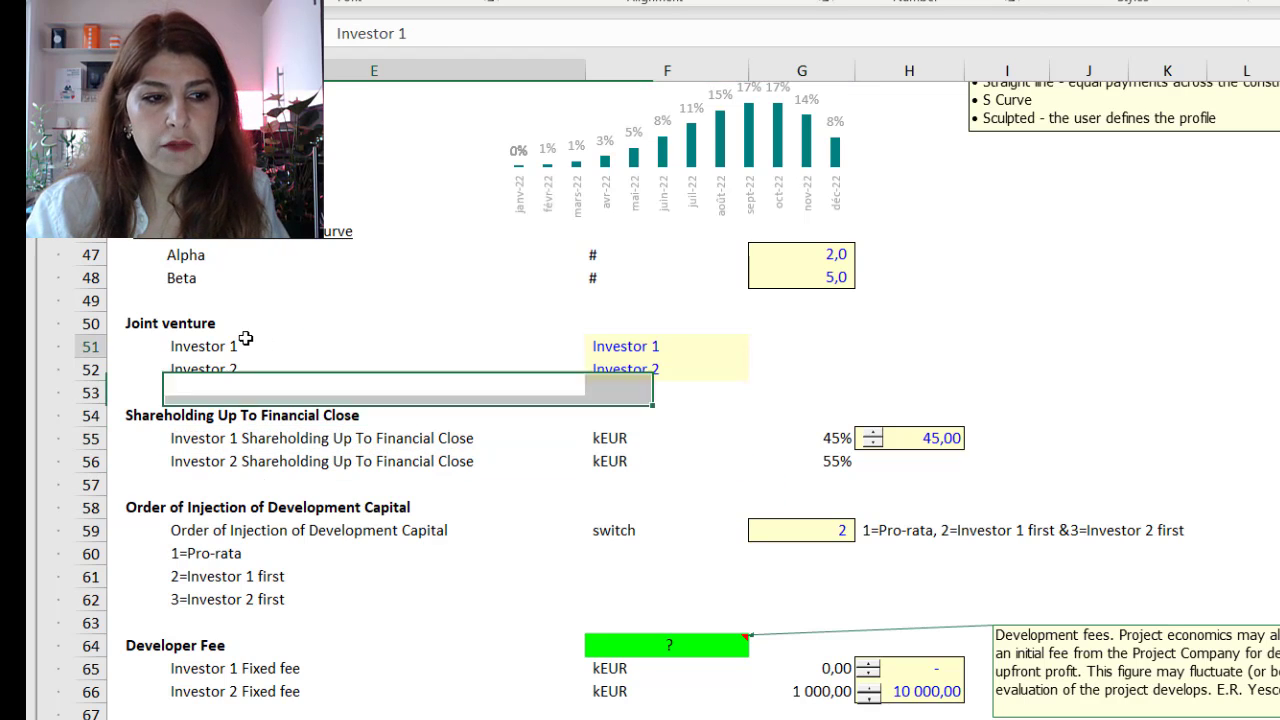
left_click(652, 348)
left_click(650, 368)
left_click(651, 343)
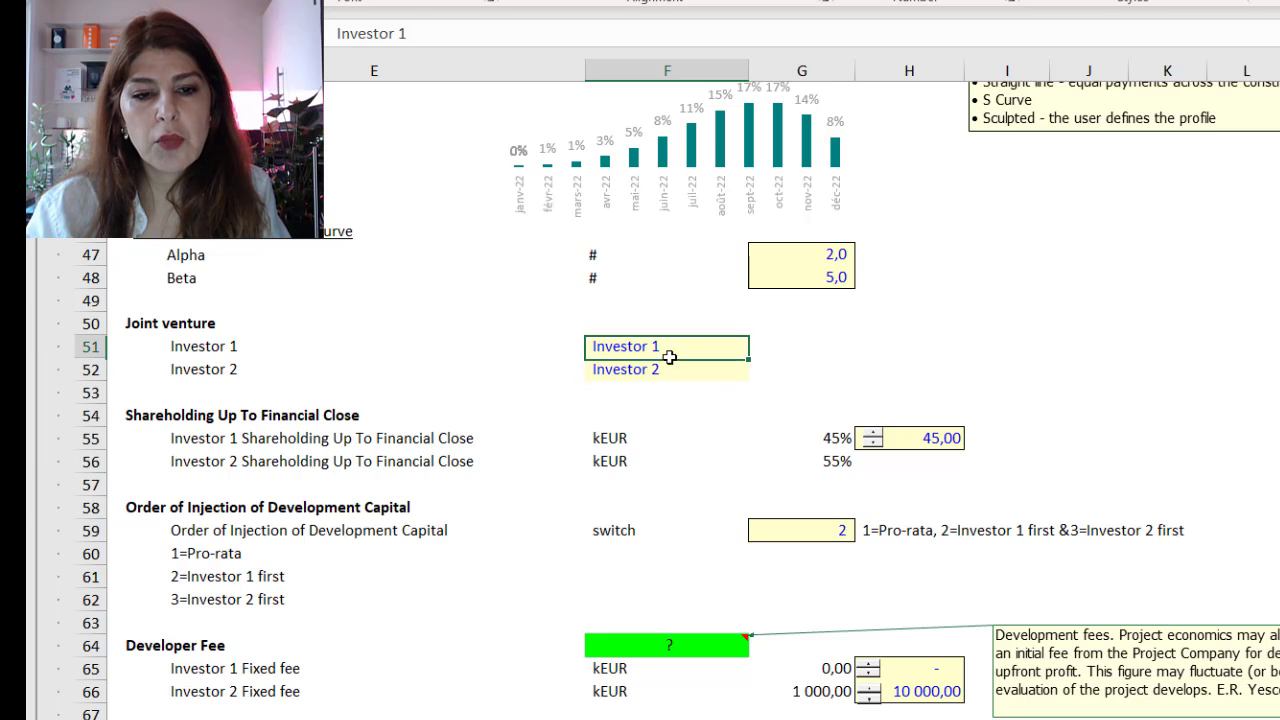
key("Down")
key("Down")
left_click(651, 366)
Select the investor shareholding rows up to financial close, and review the three options for the order of injection of development capital
left_click_drag(372, 444, 815, 463)
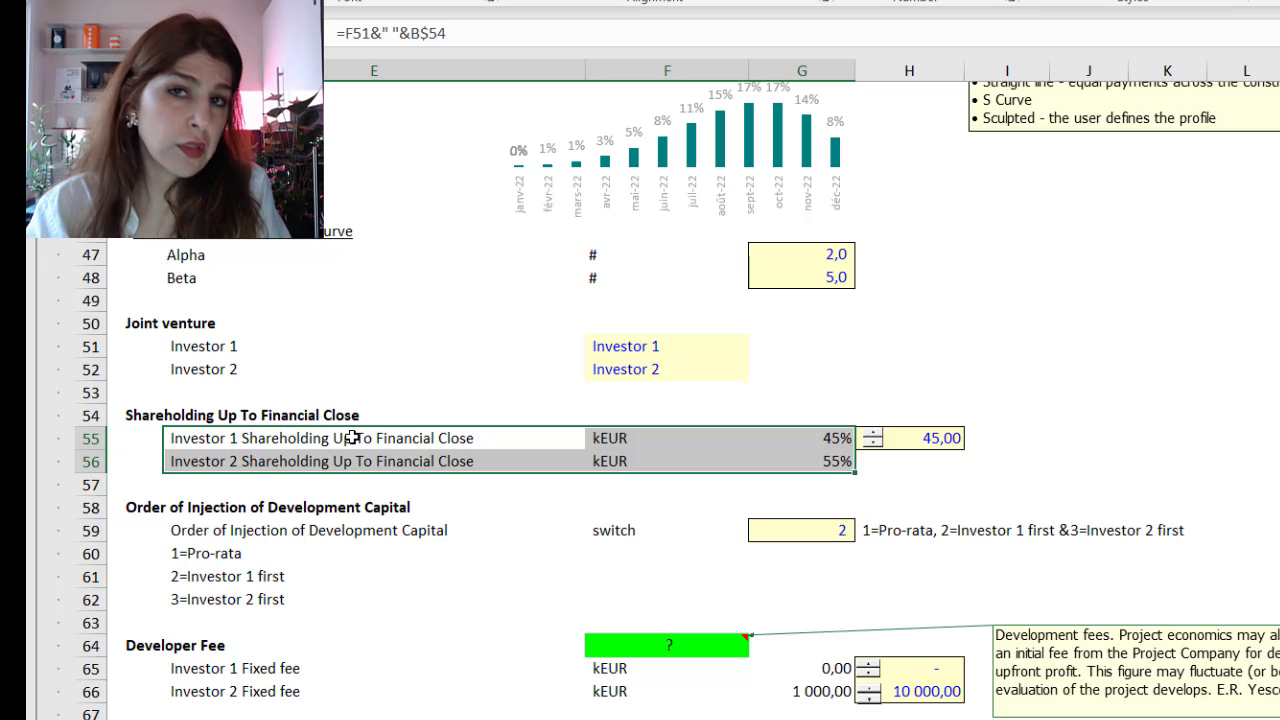
scroll(950, 527, "down", 1)
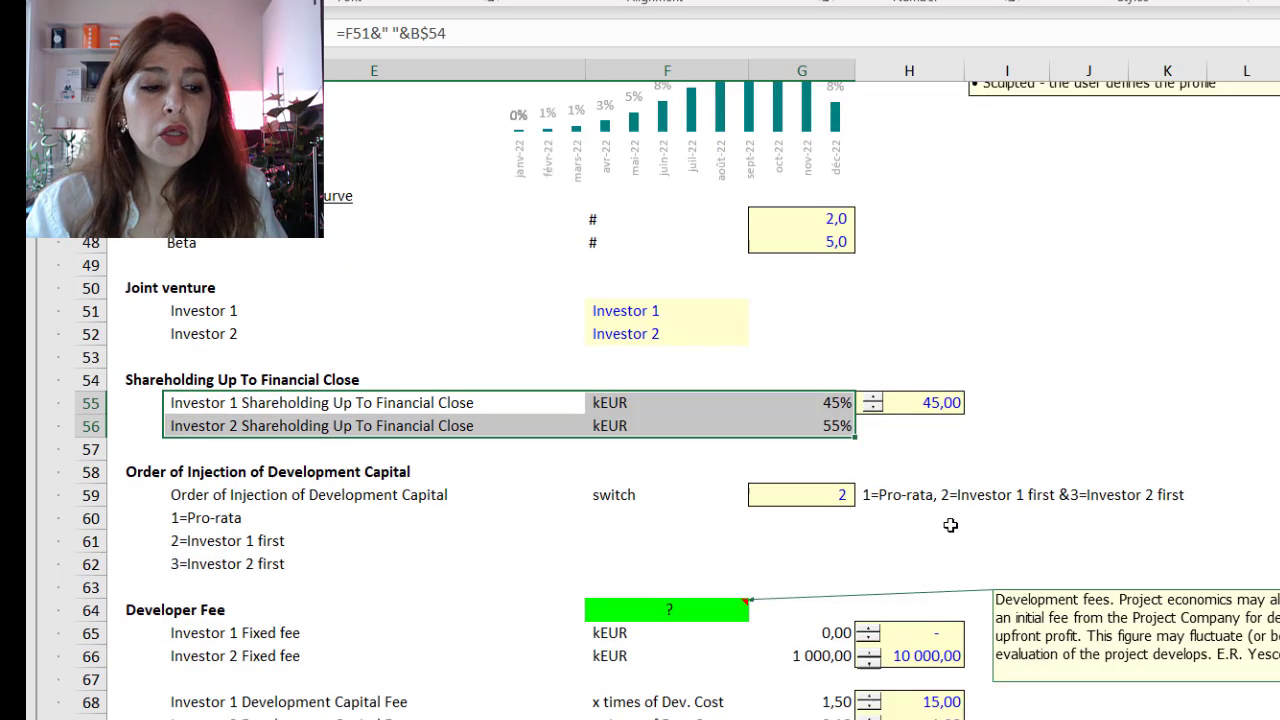
left_click(250, 489)
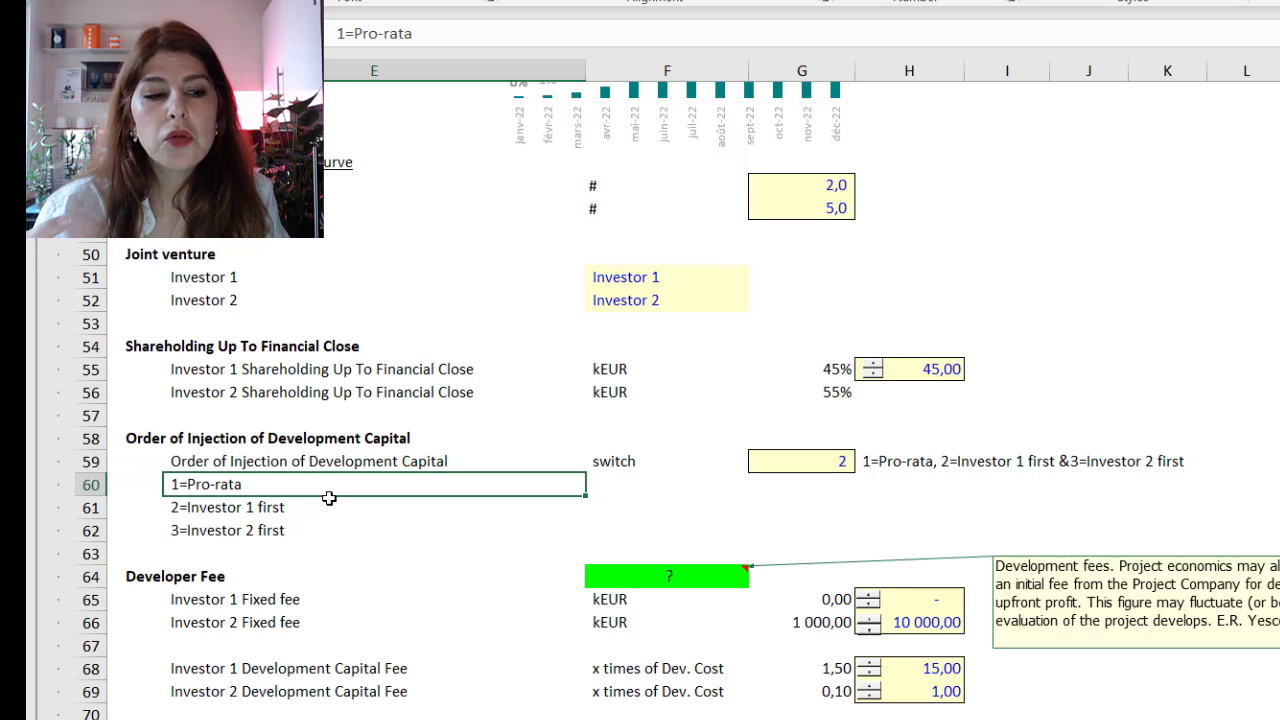
left_click(218, 509)
left_click(230, 530)
left_click_drag(238, 486, 266, 523)
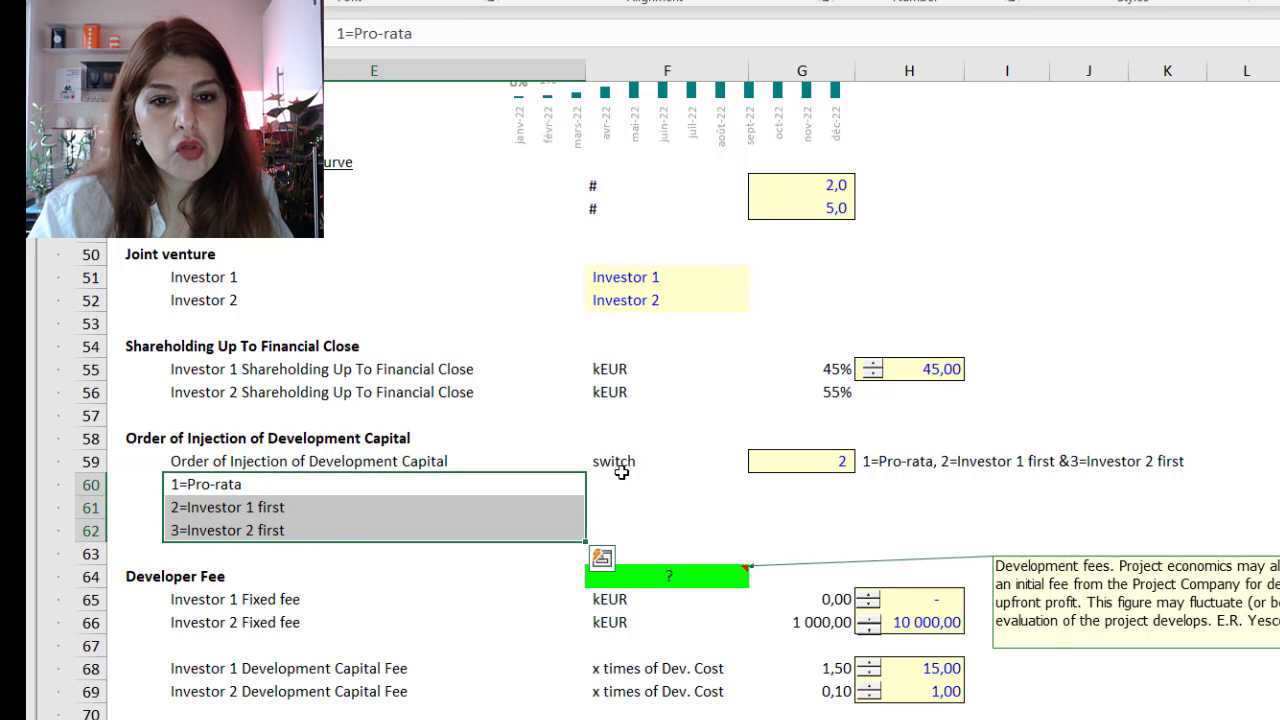
Look through the Developer Fee and Convertibility of Development Fees inputs and select the Investor 1 Fixed fee label
scroll(622, 468, "down", 4)
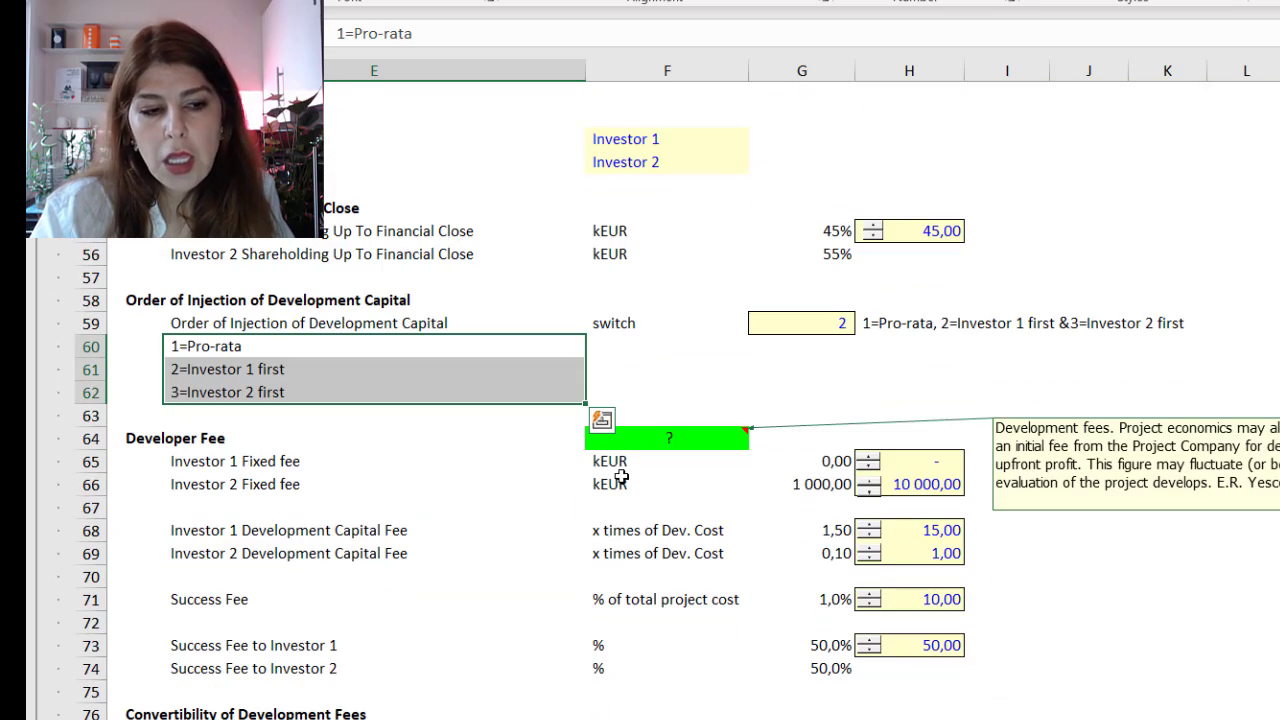
scroll(400, 465, "up", 1)
scroll(413, 472, "down", 2)
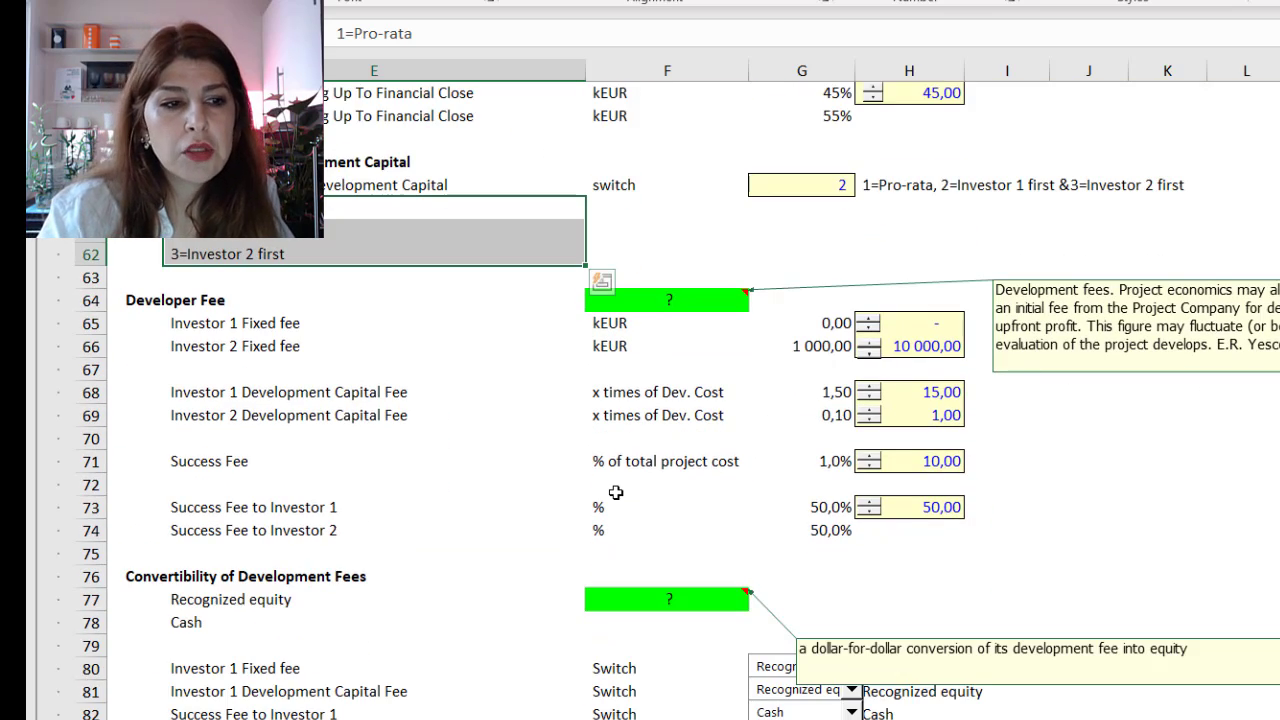
scroll(616, 492, "down", 2)
scroll(616, 492, "up", 5)
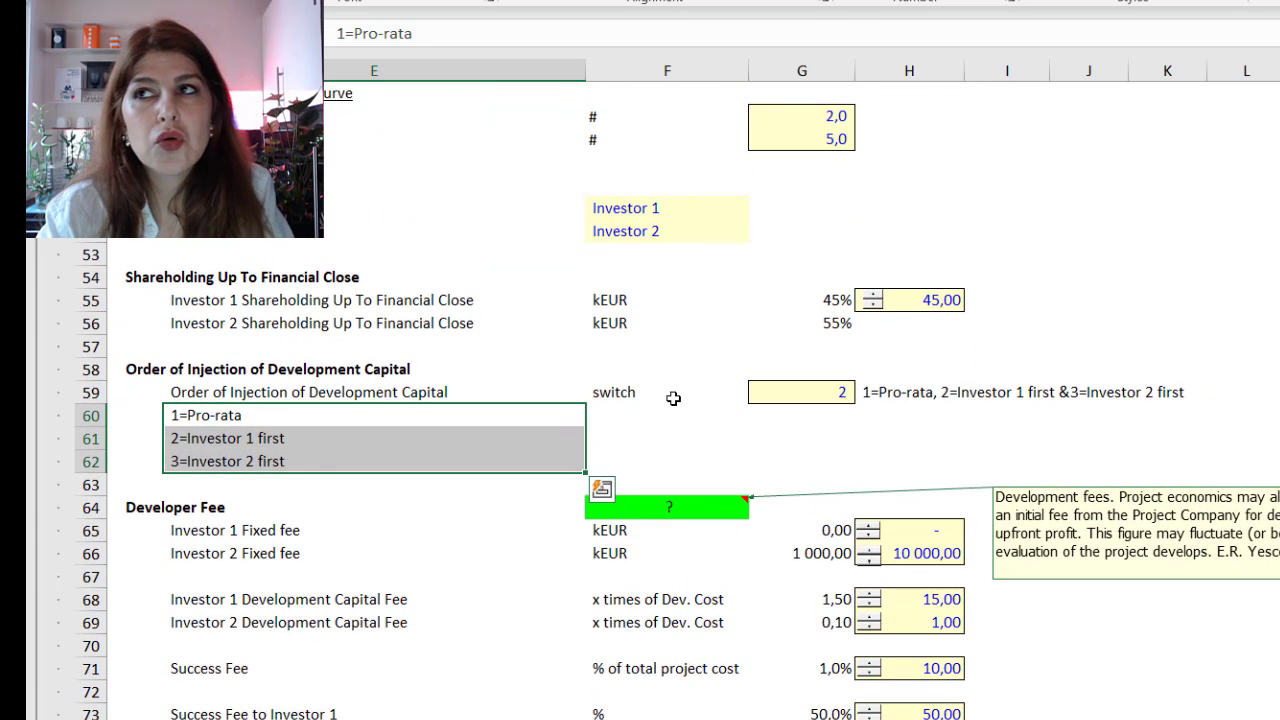
left_click(234, 530)
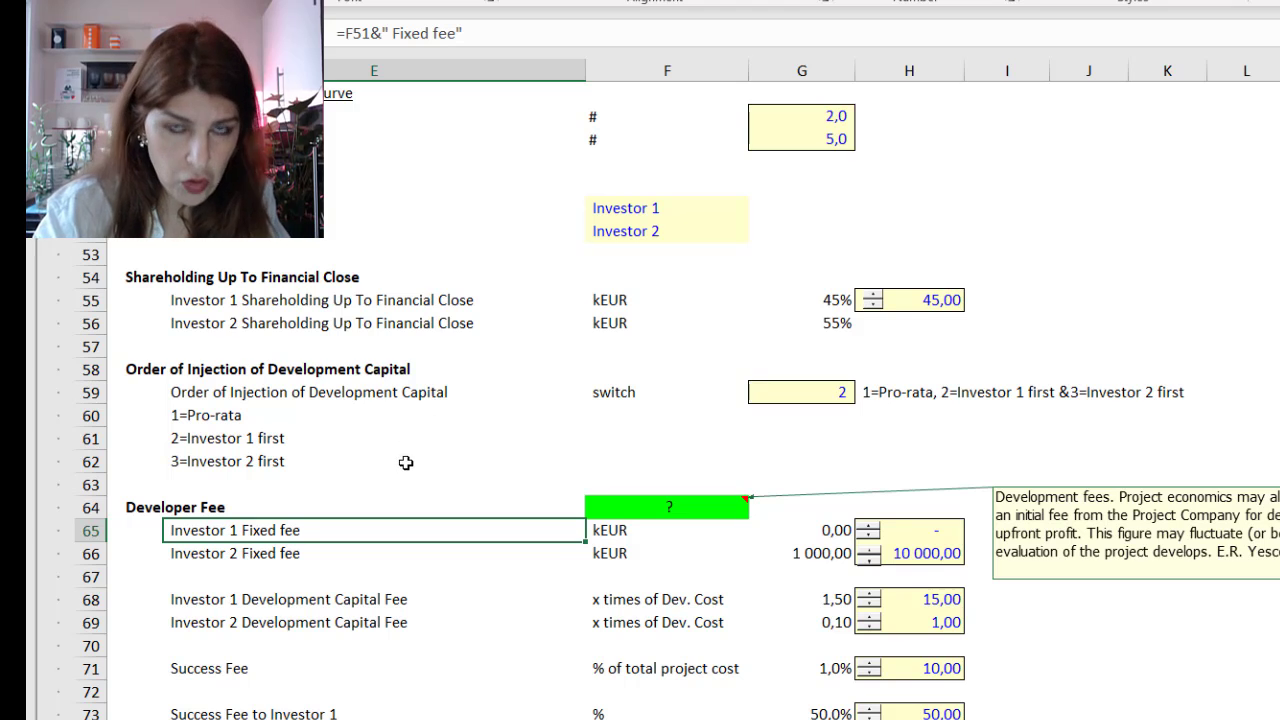
scroll(598, 552, "up", 2)
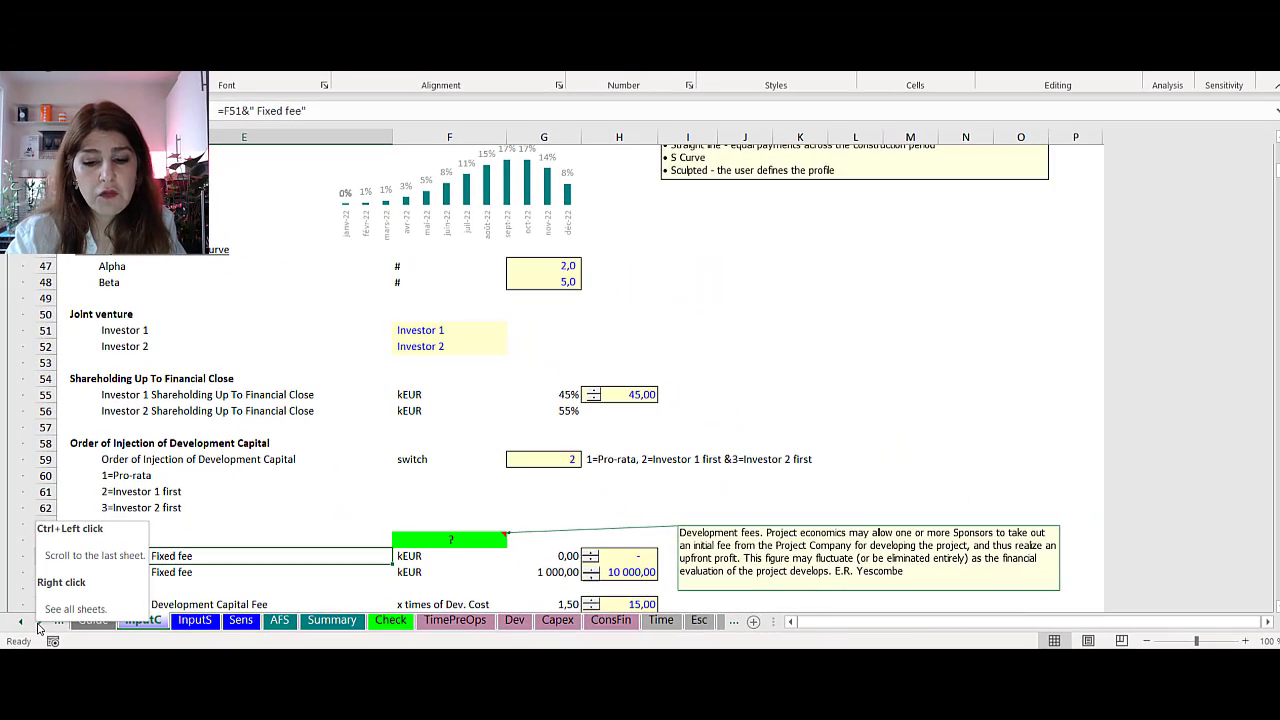
Browse the workbook's sheets, open the Dev sheet, and bring the first sheet names back into view
left_click(38, 622)
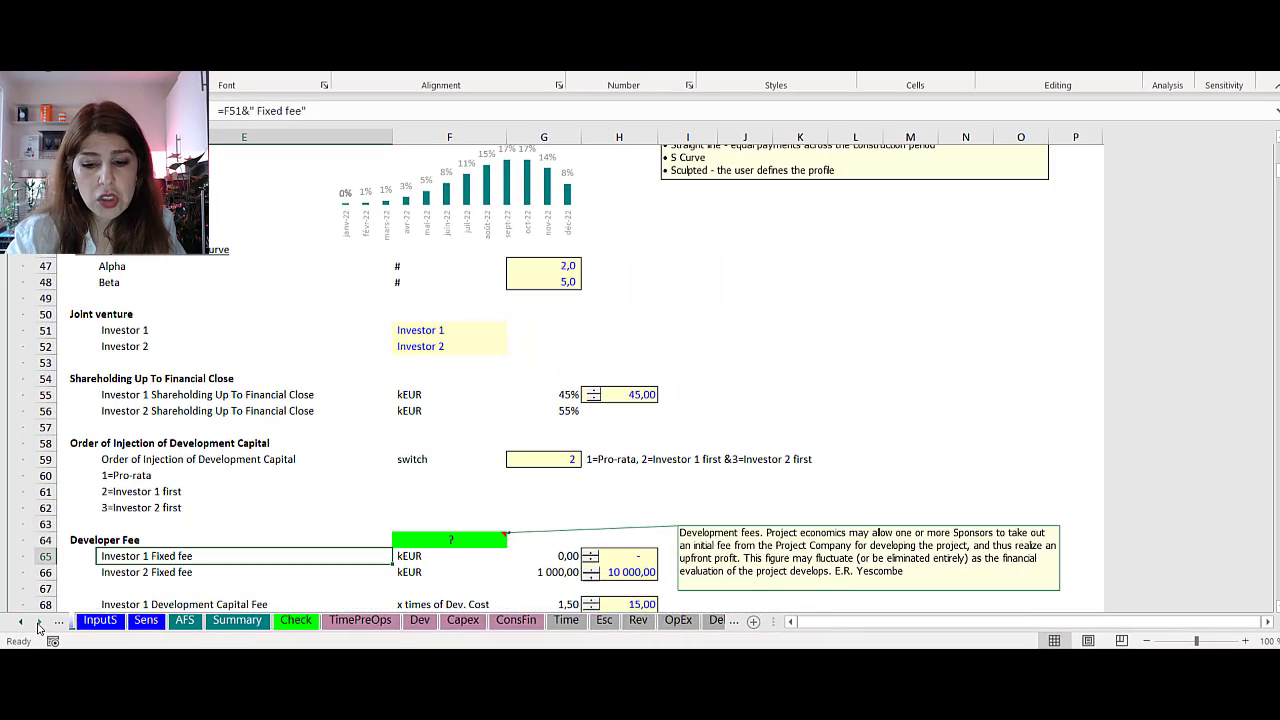
left_click(38, 622)
left_click(38, 622)
left_click(38, 622)
left_click(38, 622)
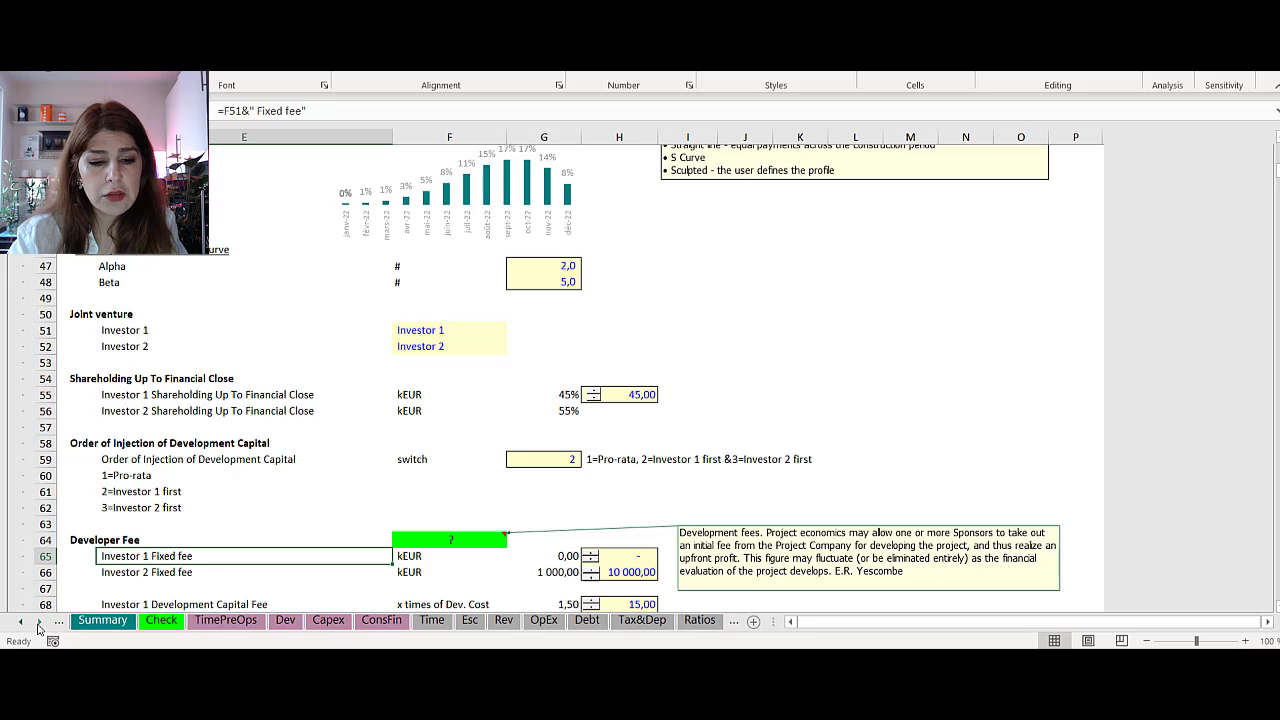
left_click(285, 620)
left_click(21, 622)
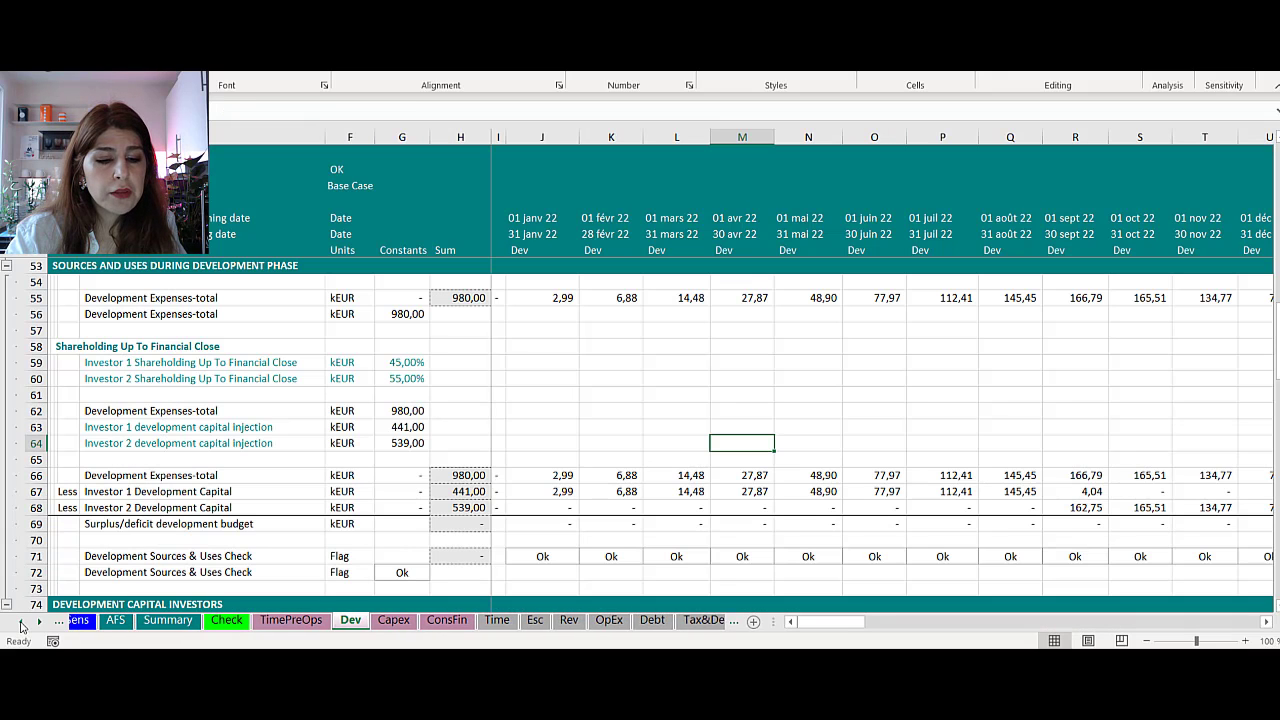
left_click(21, 622)
left_click(21, 622)
left_click(21, 622)
left_click(21, 622)
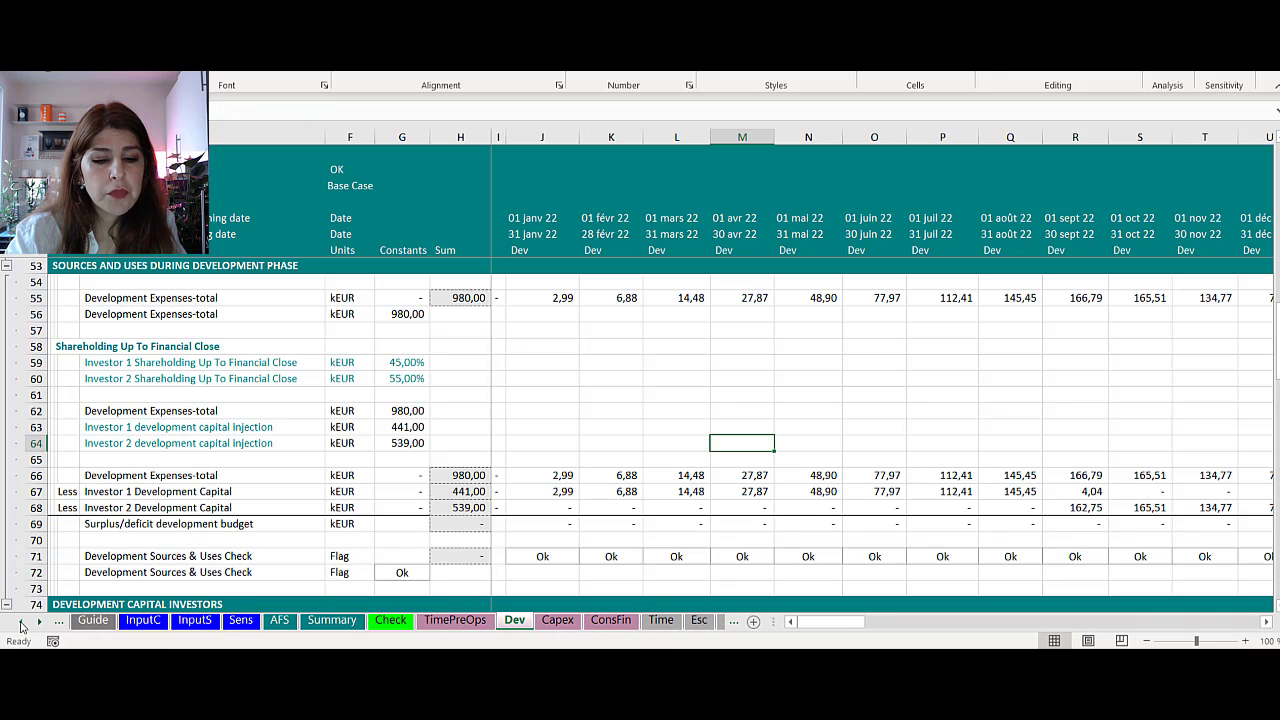
Open the TimePreOps sheet and examine the monthly timeline header dates across the development, construction and operations phases
left_click(472, 622)
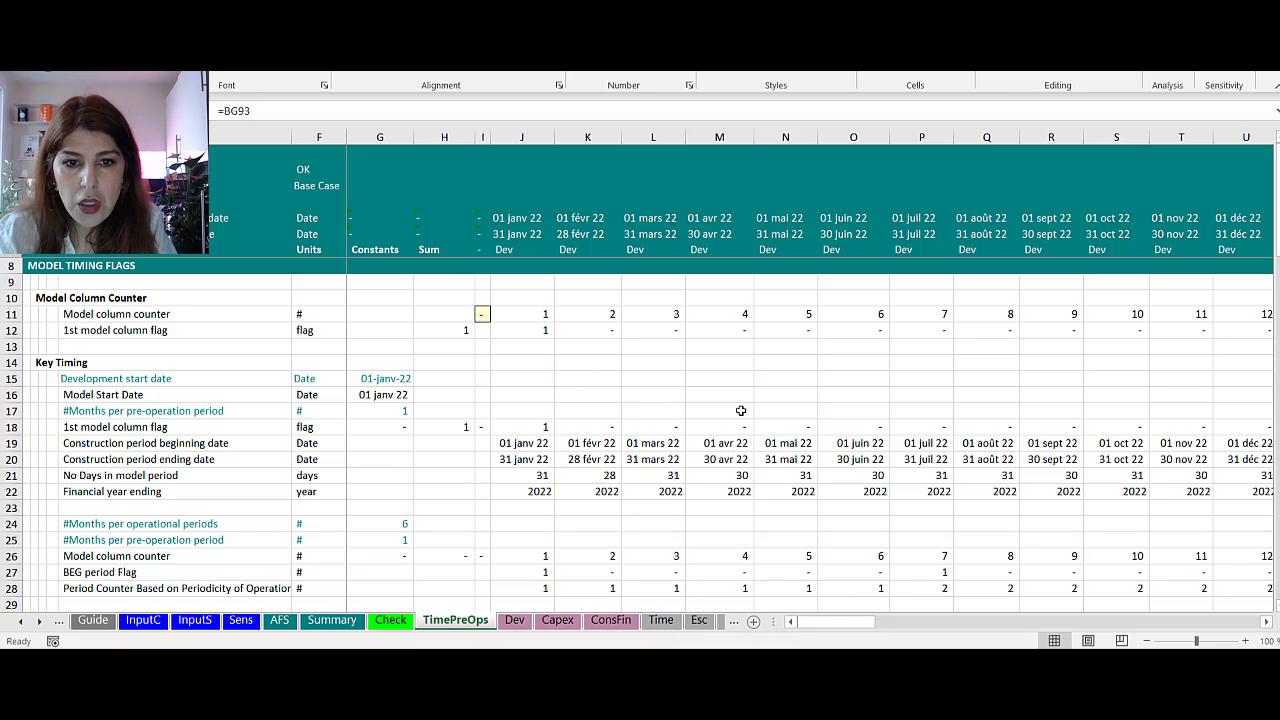
left_click(517, 228)
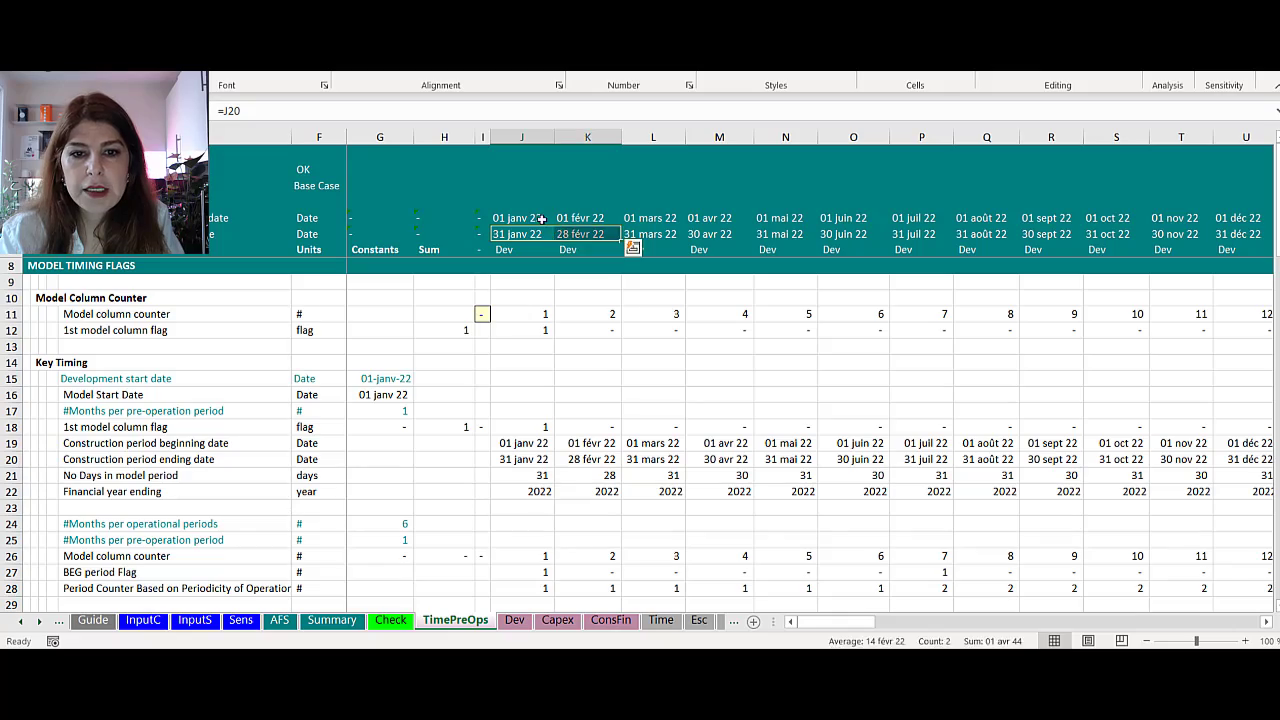
left_click(540, 218)
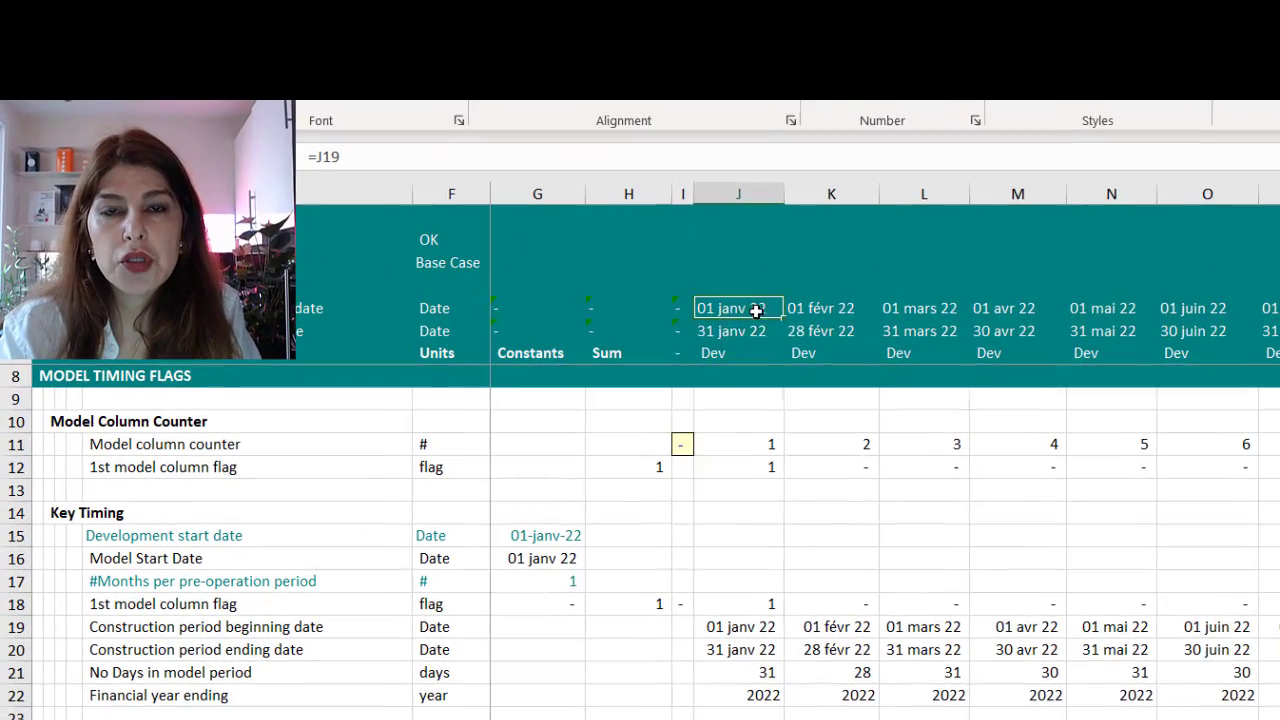
left_click_drag(534, 219, 960, 250)
left_click_drag(1270, 345, 640, 309)
left_click(655, 331)
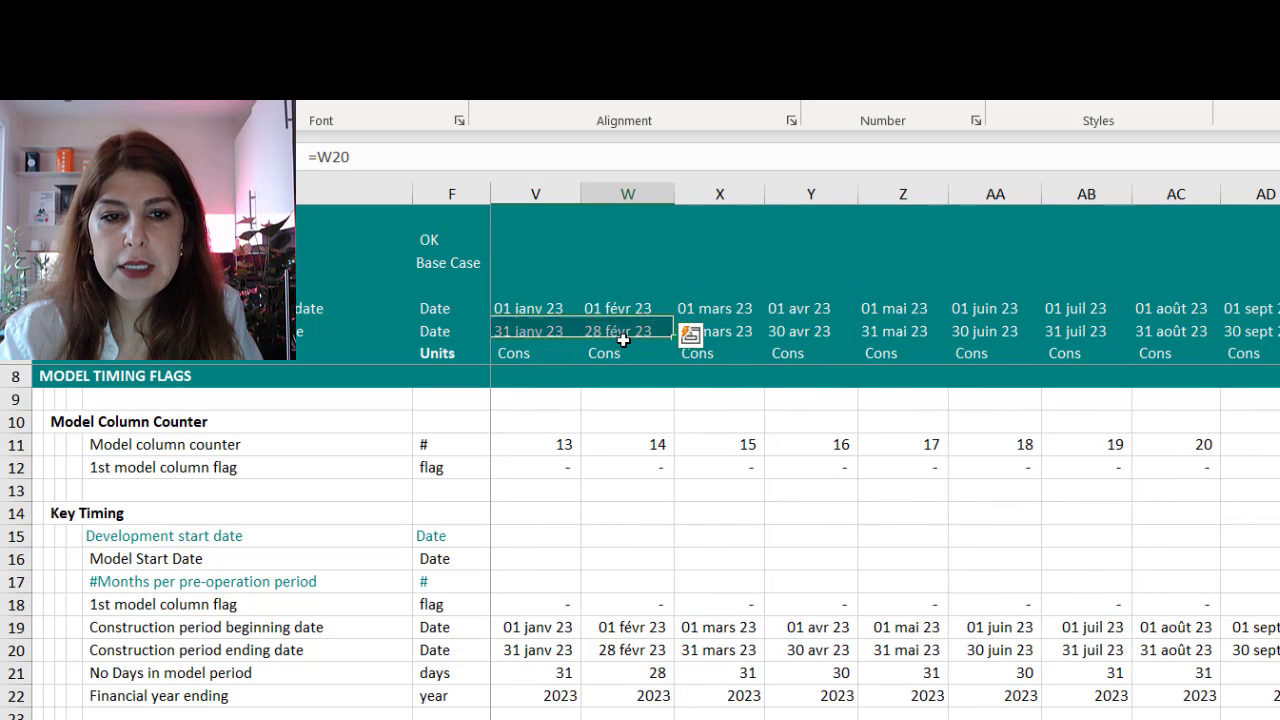
left_click_drag(912, 345, 1275, 331)
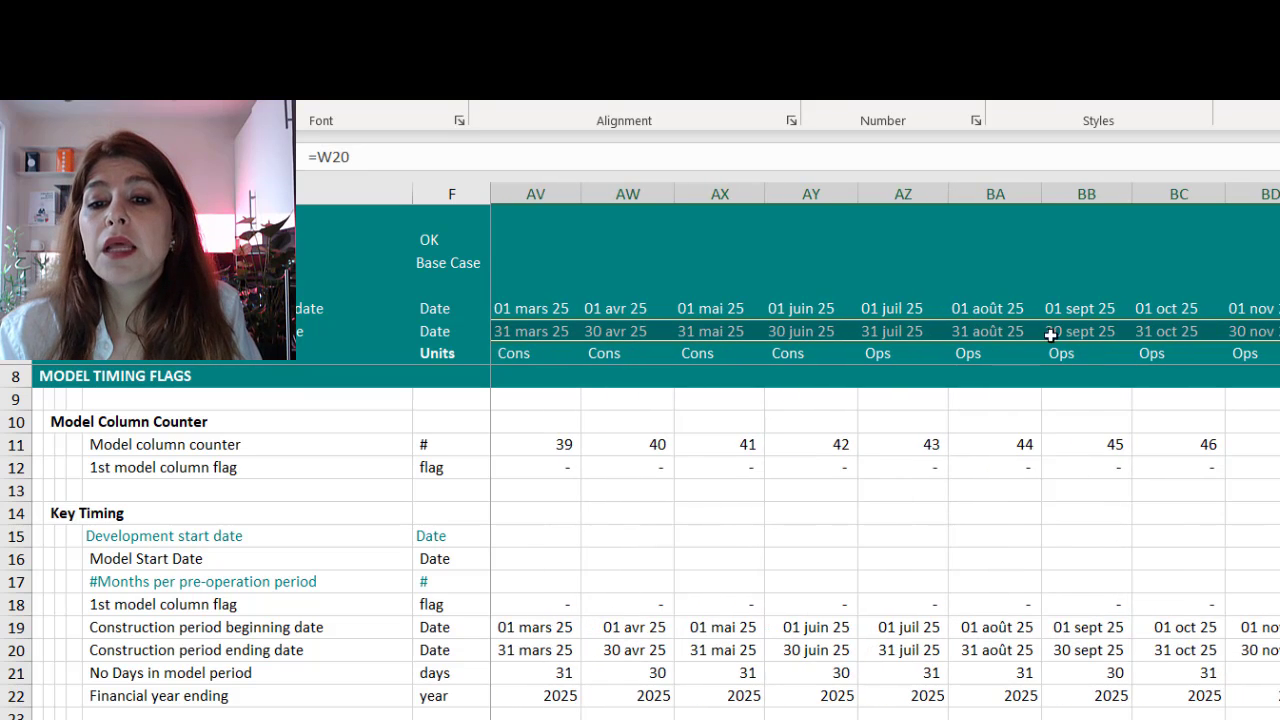
left_click(963, 331)
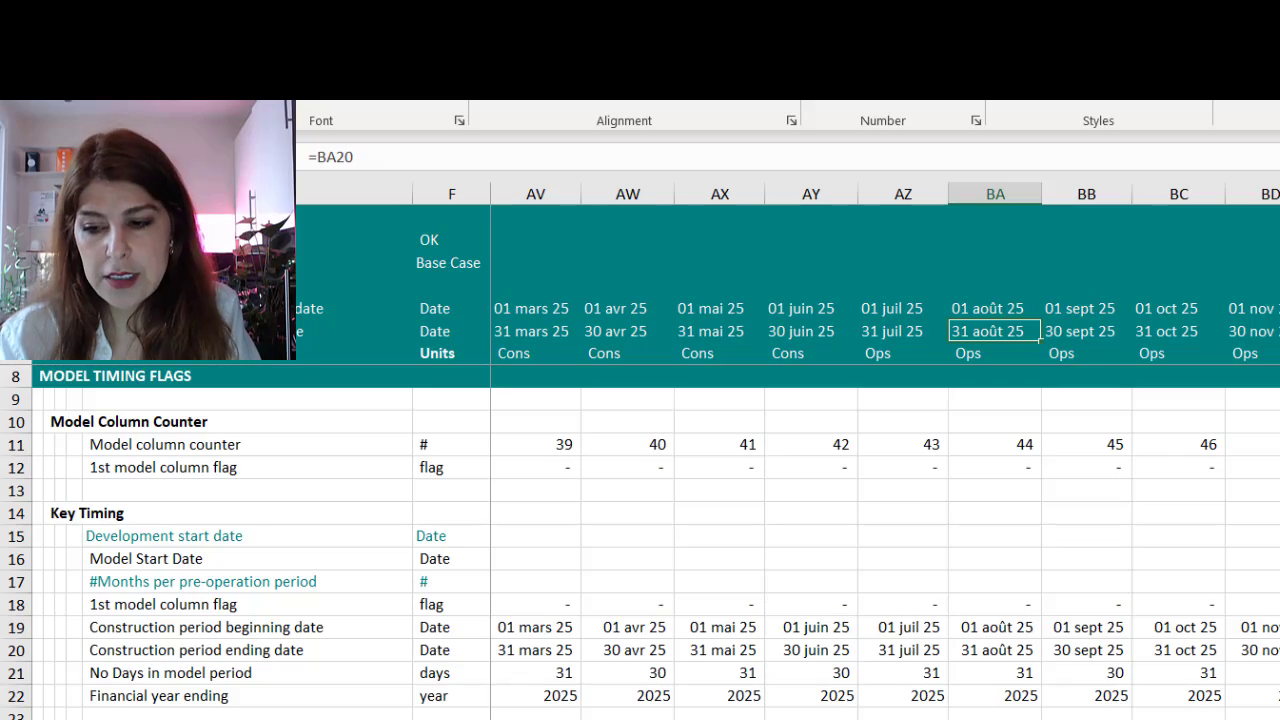
scroll(930, 516, "left", 15)
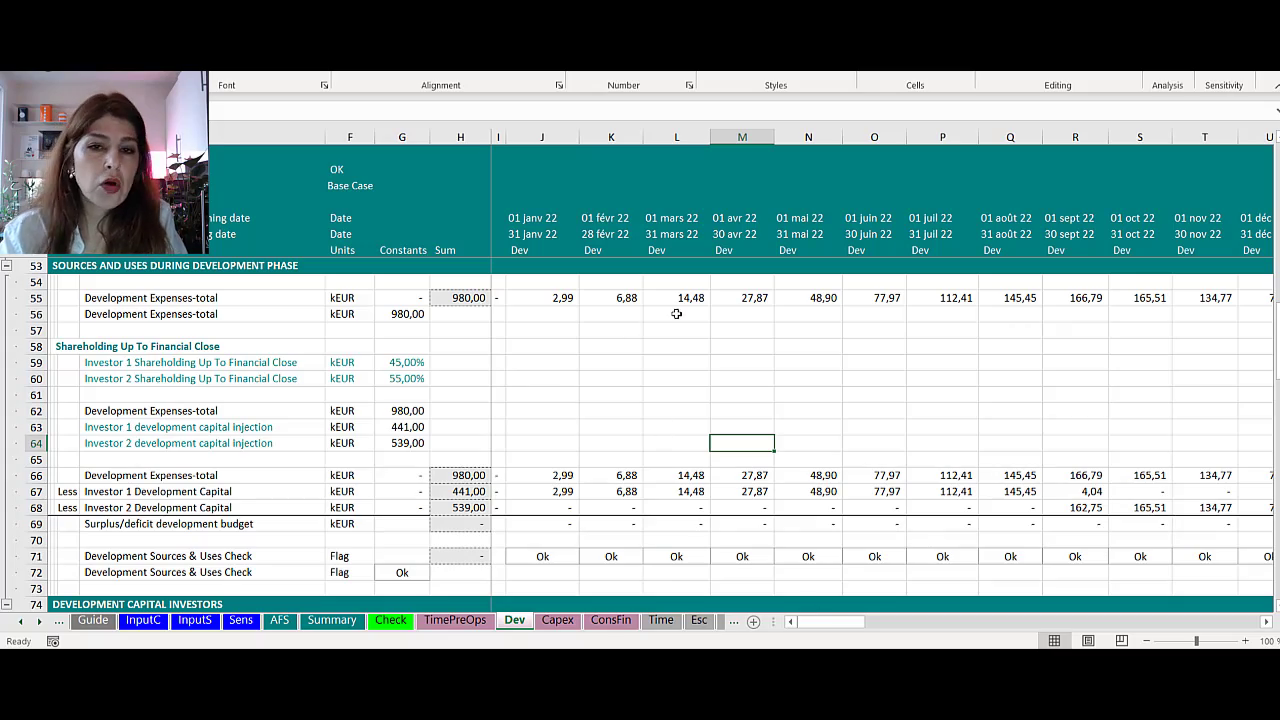
Review the Development Spent Curve, the selected payment schedule and the Breakdown of Development Expenses on the Dev sheet
scroll(676, 314, "up", 15)
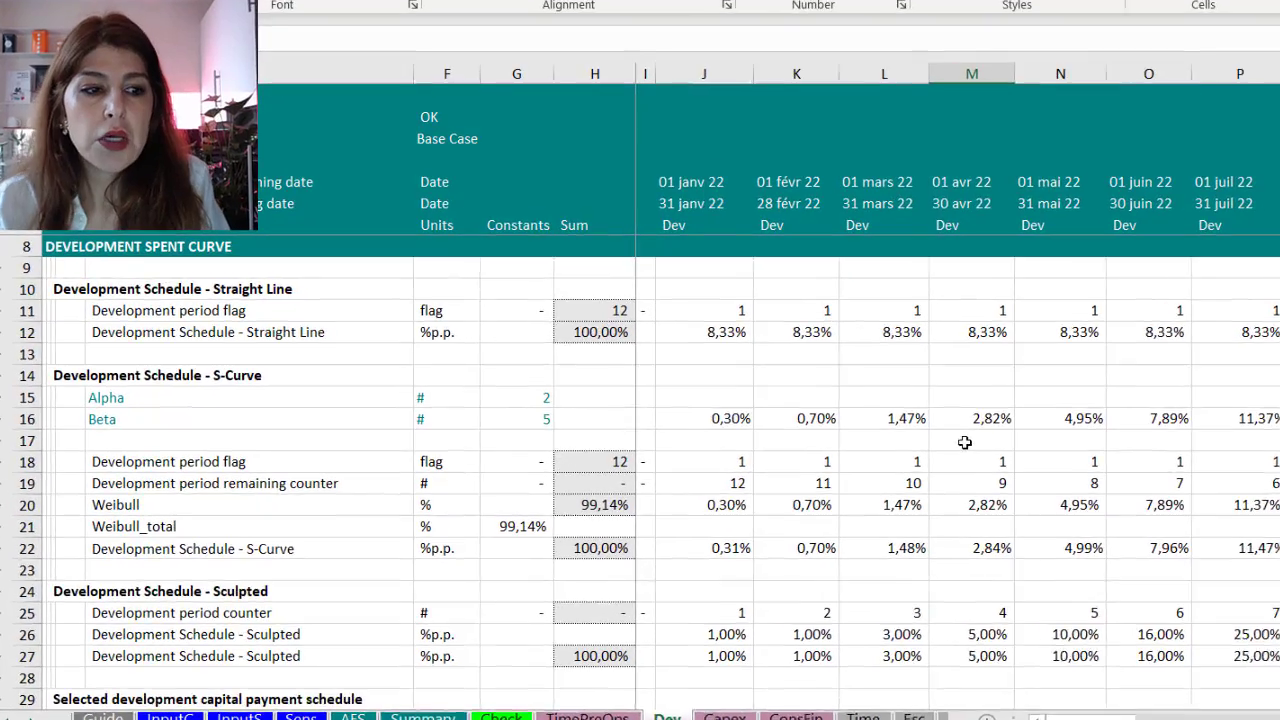
scroll(958, 514, "down", 1)
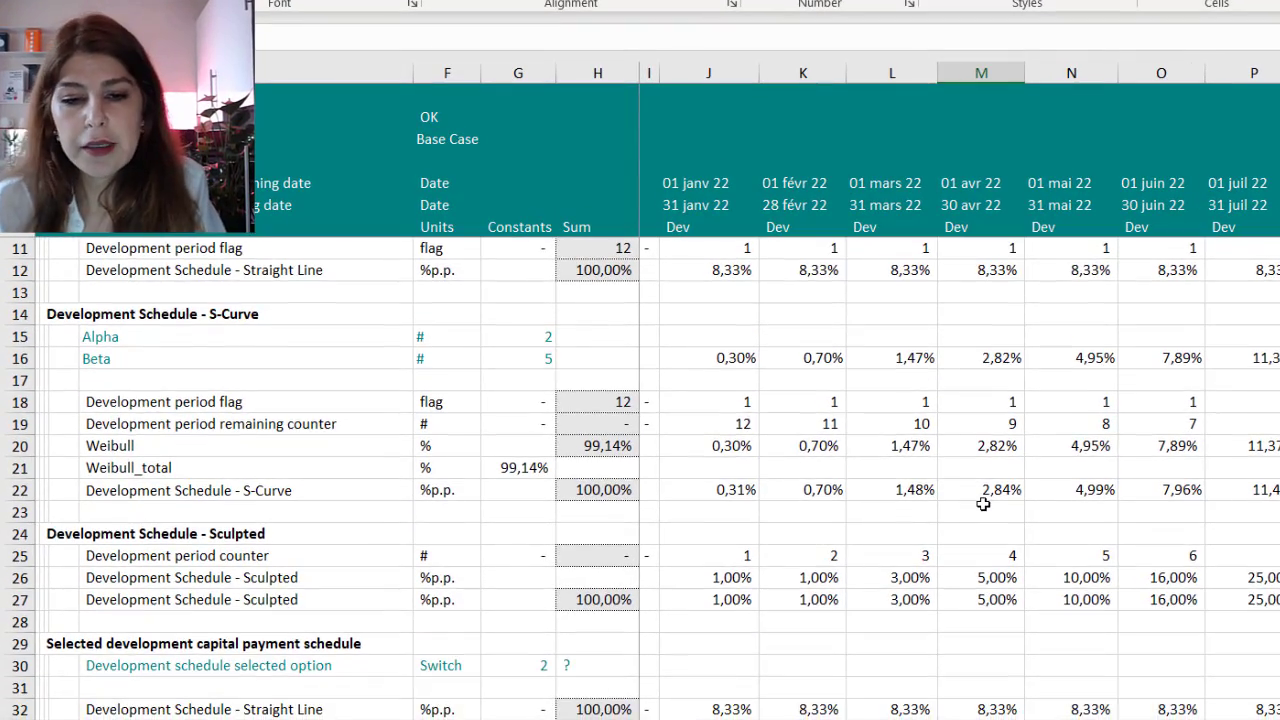
scroll(985, 488, "up", 1)
scroll(1063, 490, "down", 1)
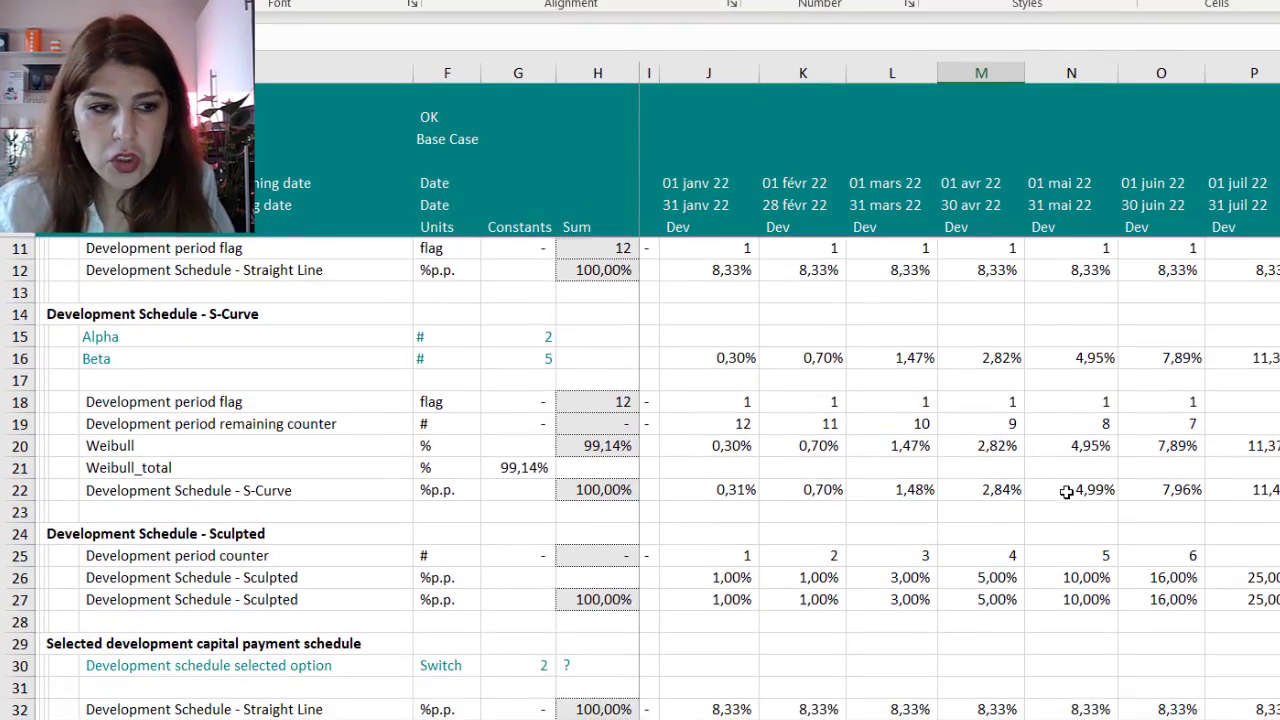
scroll(1065, 498, "down", 10)
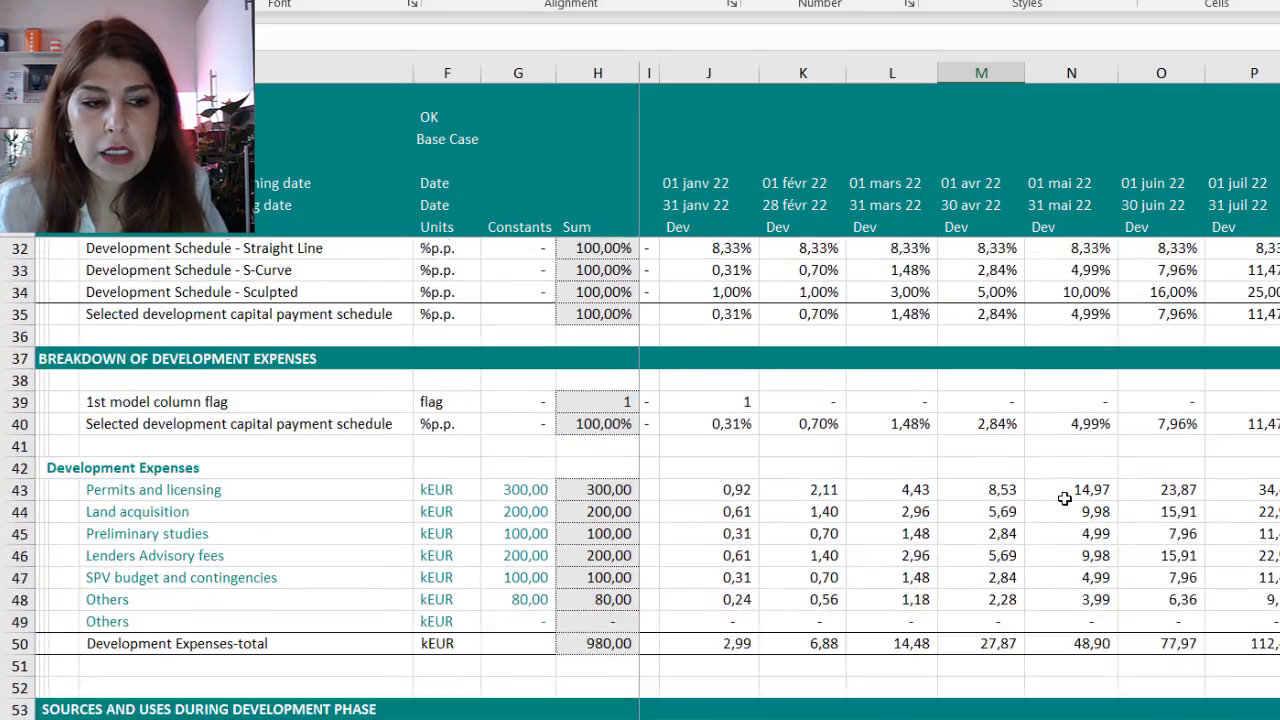
scroll(1065, 498, "up", 1)
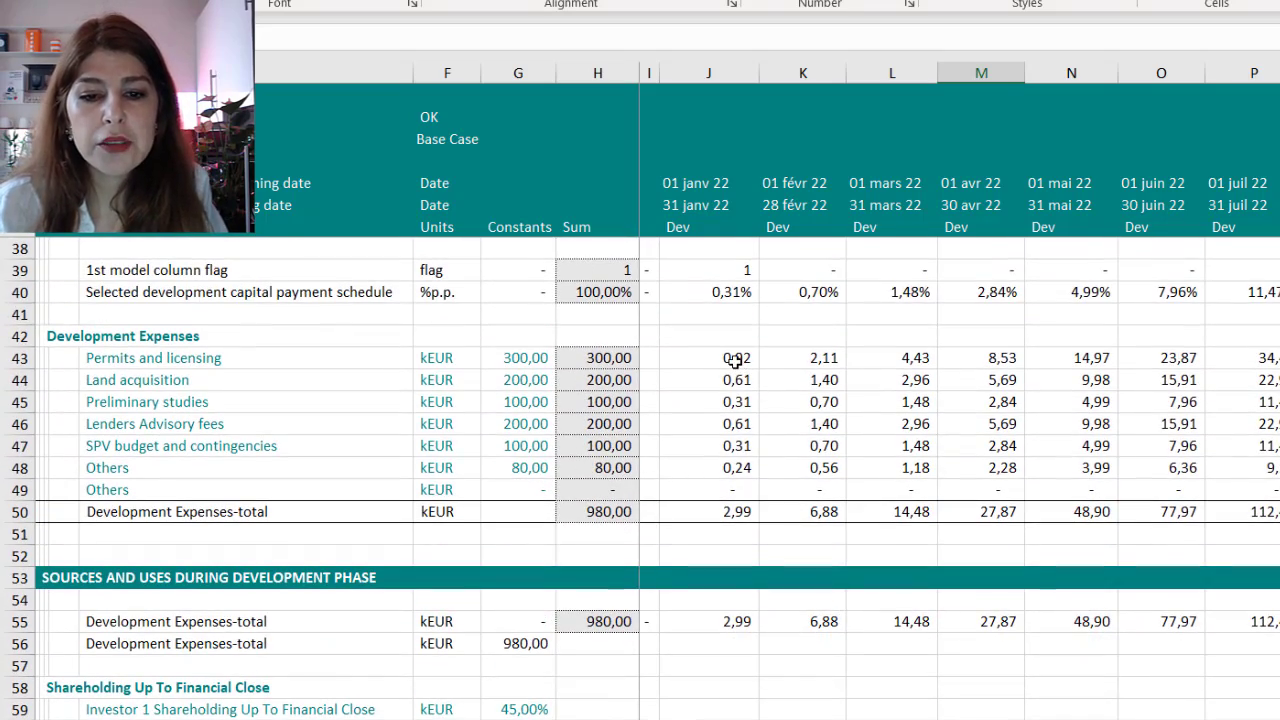
Inspect the Development Expenses constants and their monthly formulas from Permits and licensing down to the total on the Dev sheet
left_click_drag(735, 362, 880, 472)
left_click(792, 445)
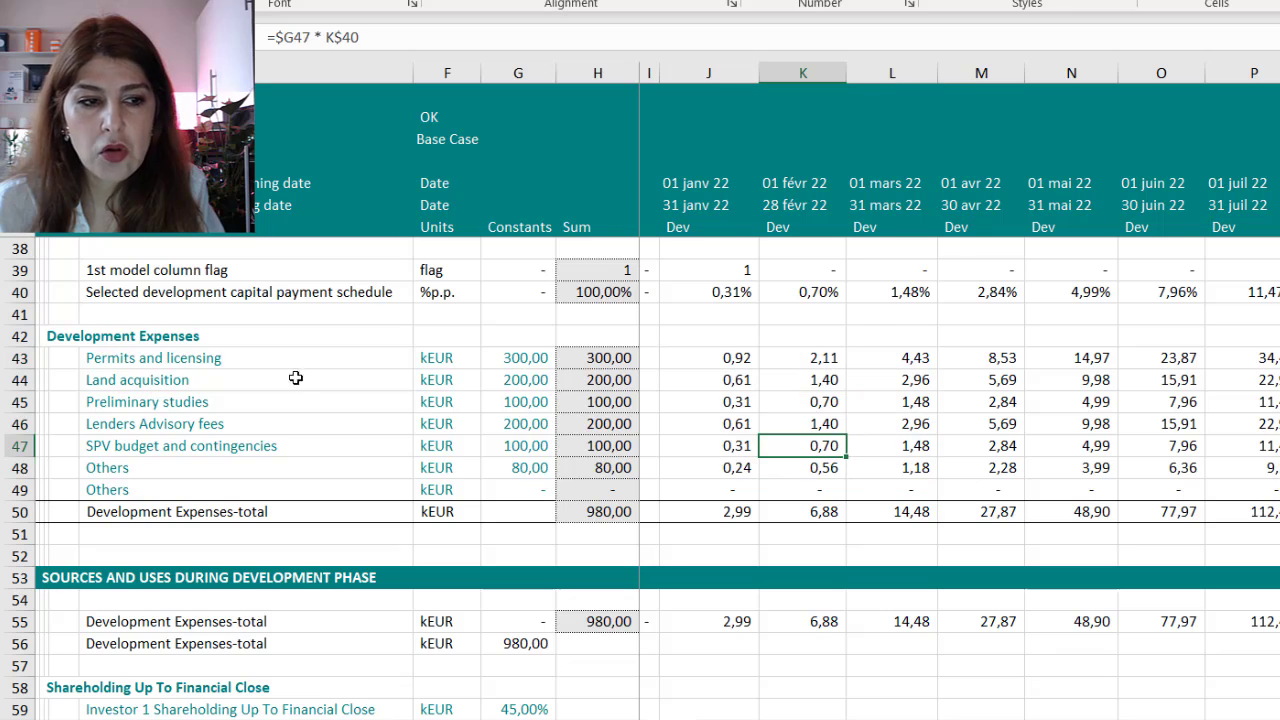
left_click(290, 358)
left_click(528, 357)
left_click(548, 423)
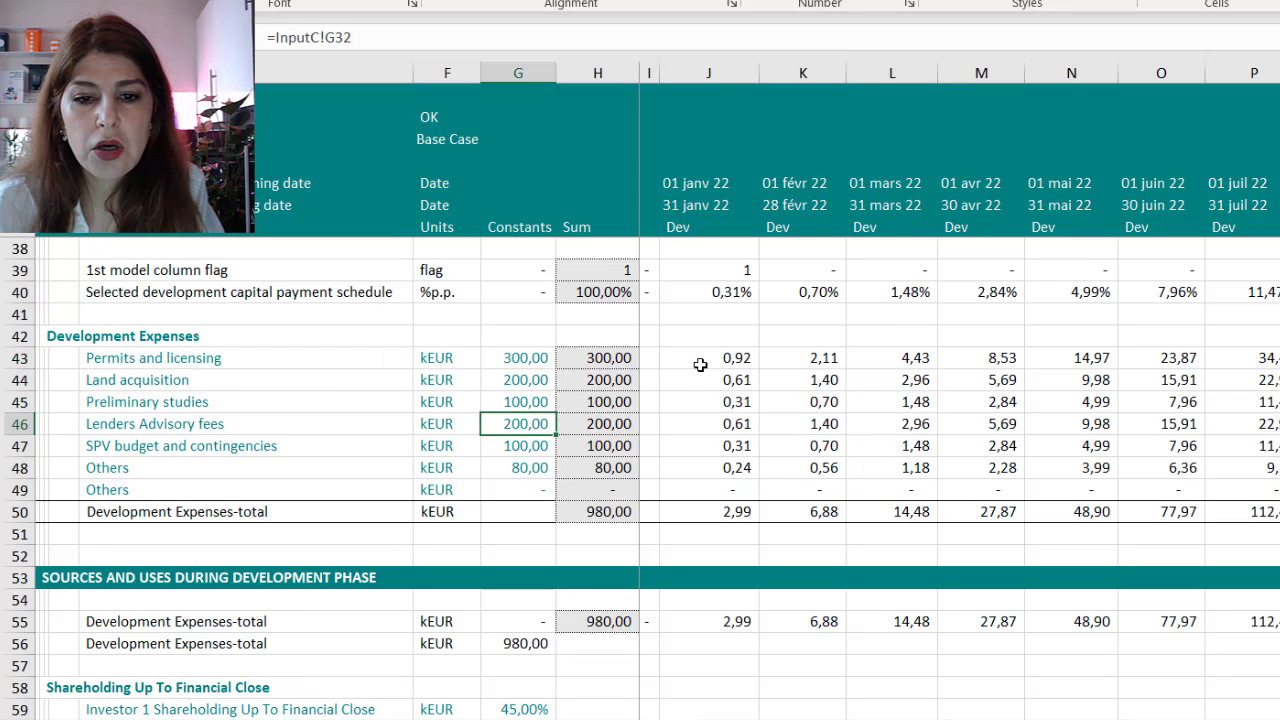
left_click_drag(700, 365, 1045, 512)
left_click_drag(1185, 719, 1120, 719)
left_click(943, 483)
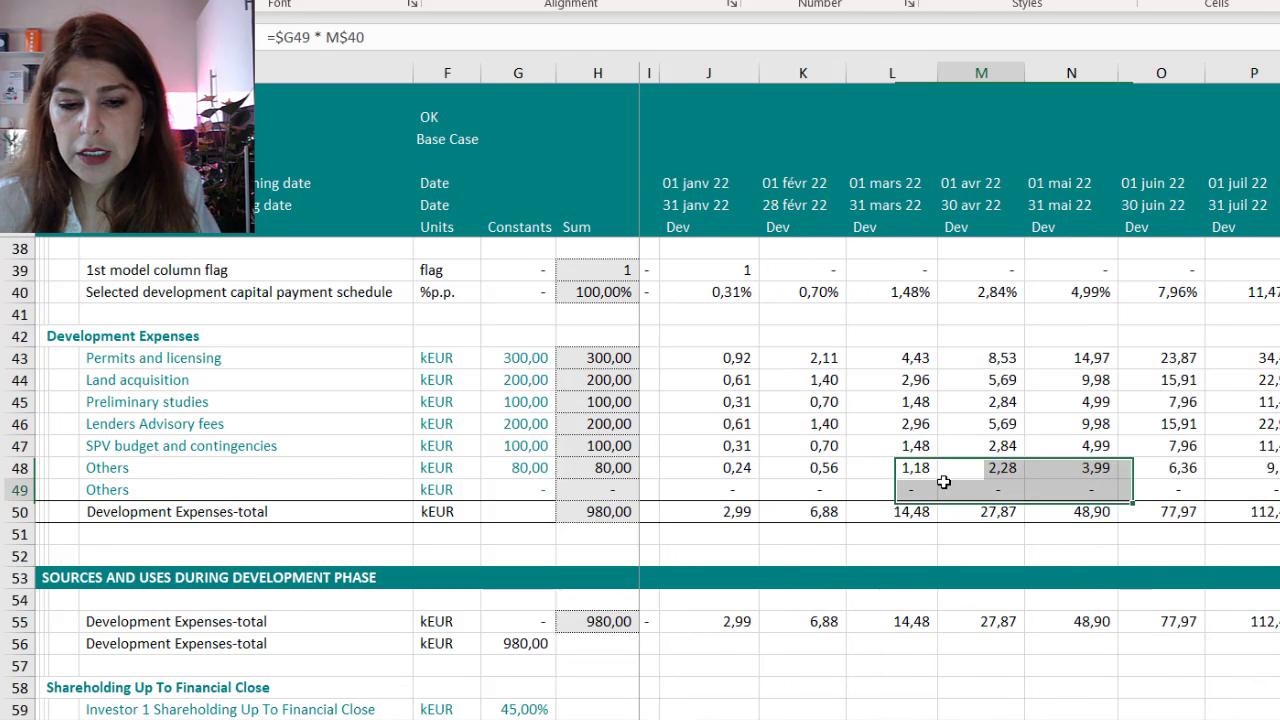
Check the joint venture and shareholding inputs on InputC against the Shareholding Up To Financial Close rows on the Dev sheet
key("ctrl+Page_Up")
scroll(548, 432, "up", 3)
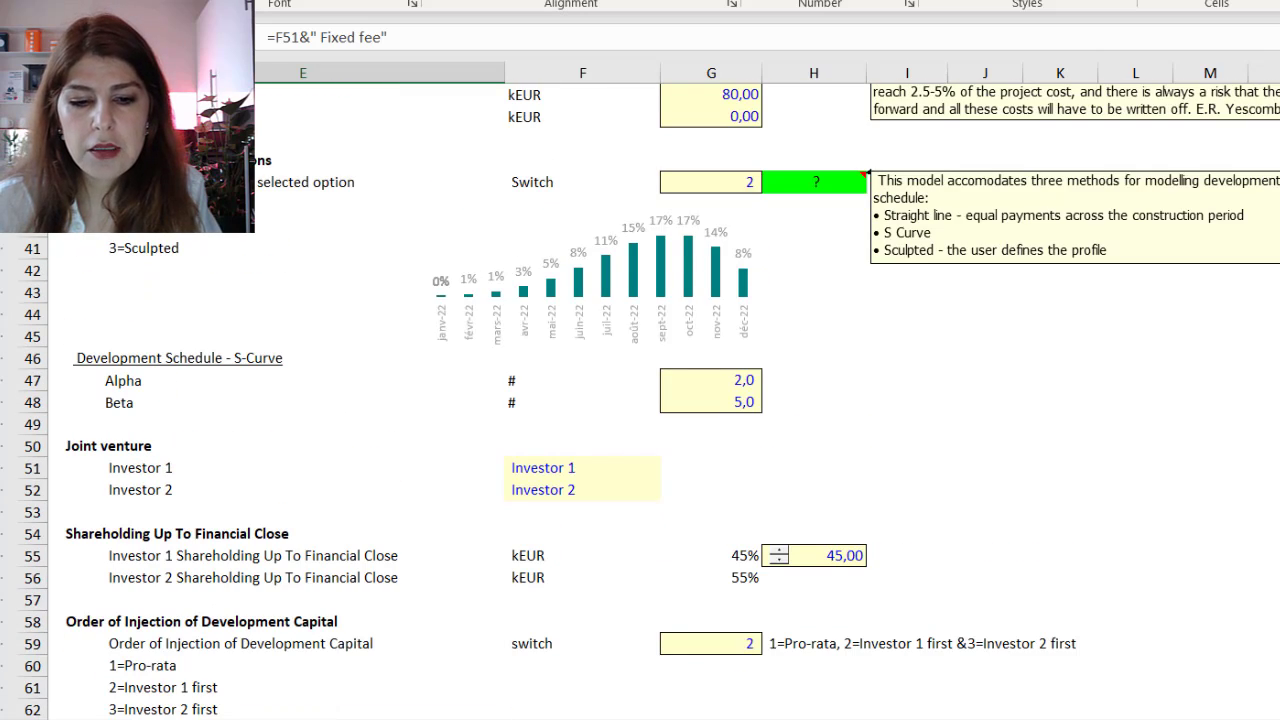
key("ctrl+Page_Down")
scroll(893, 440, "down", 3)
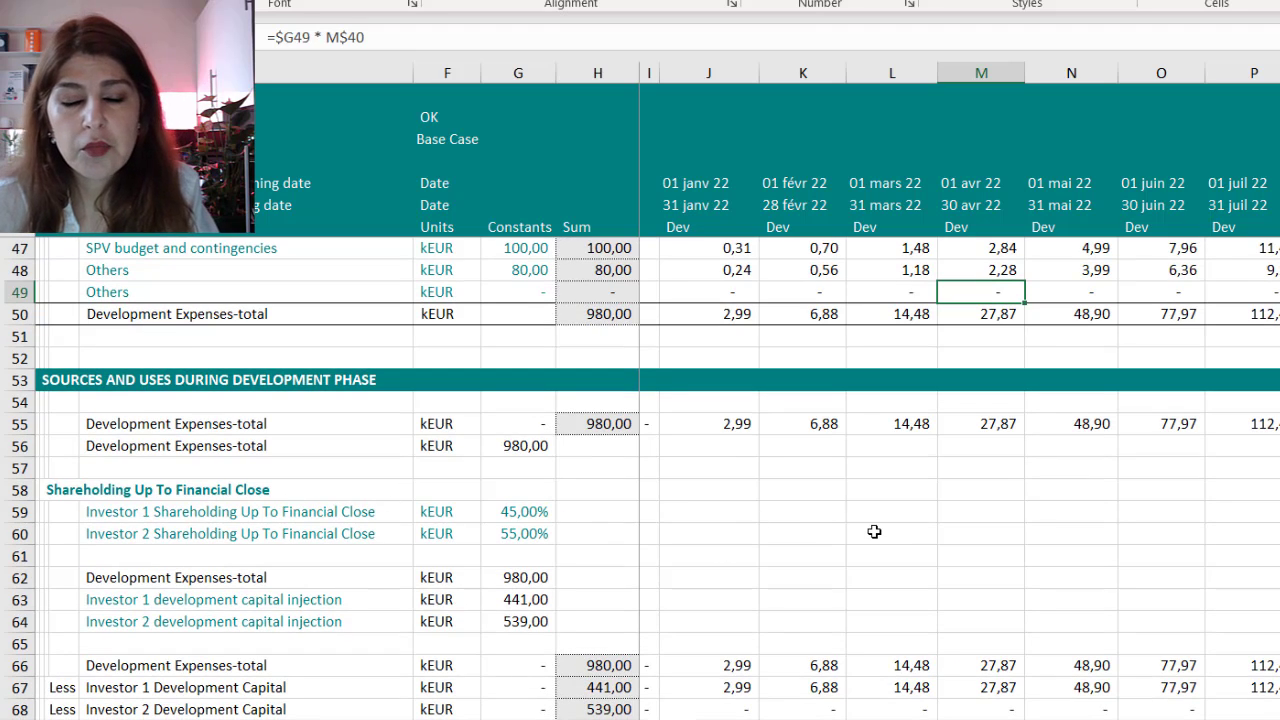
scroll(329, 525, "down", 1)
left_click(256, 447)
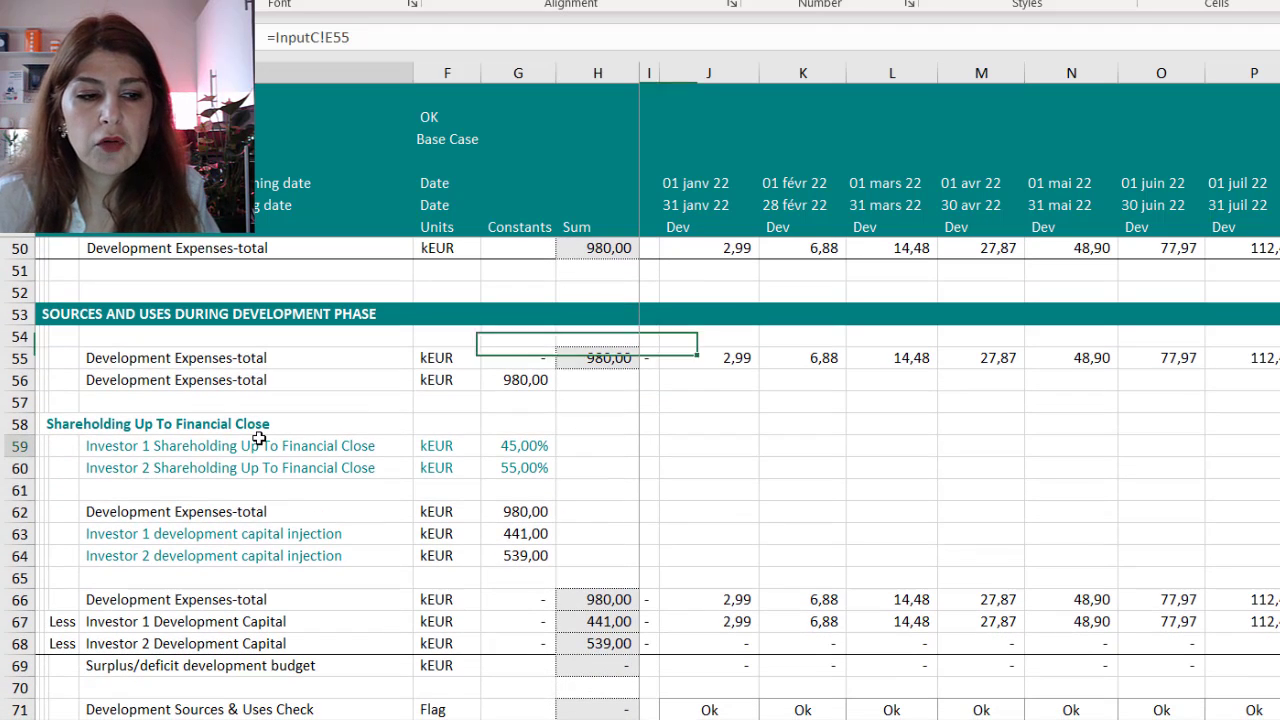
left_click(346, 465)
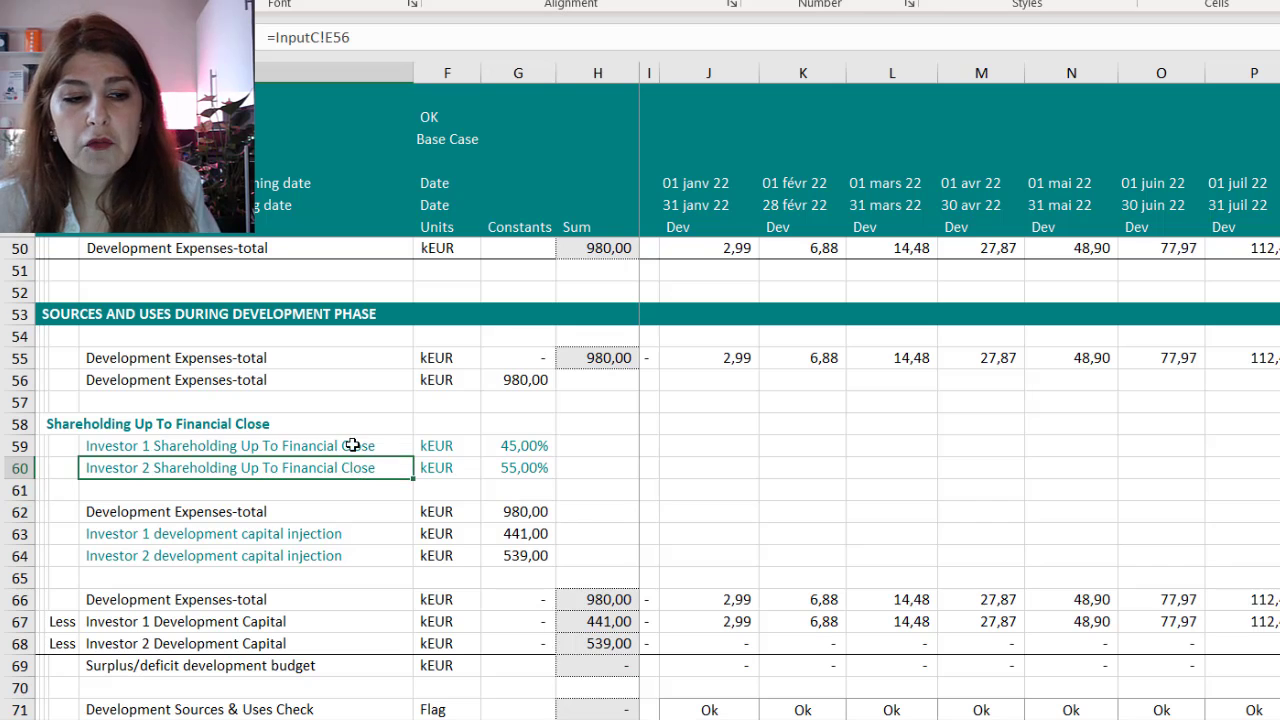
left_click(350, 446)
scroll(928, 464, "down", 1)
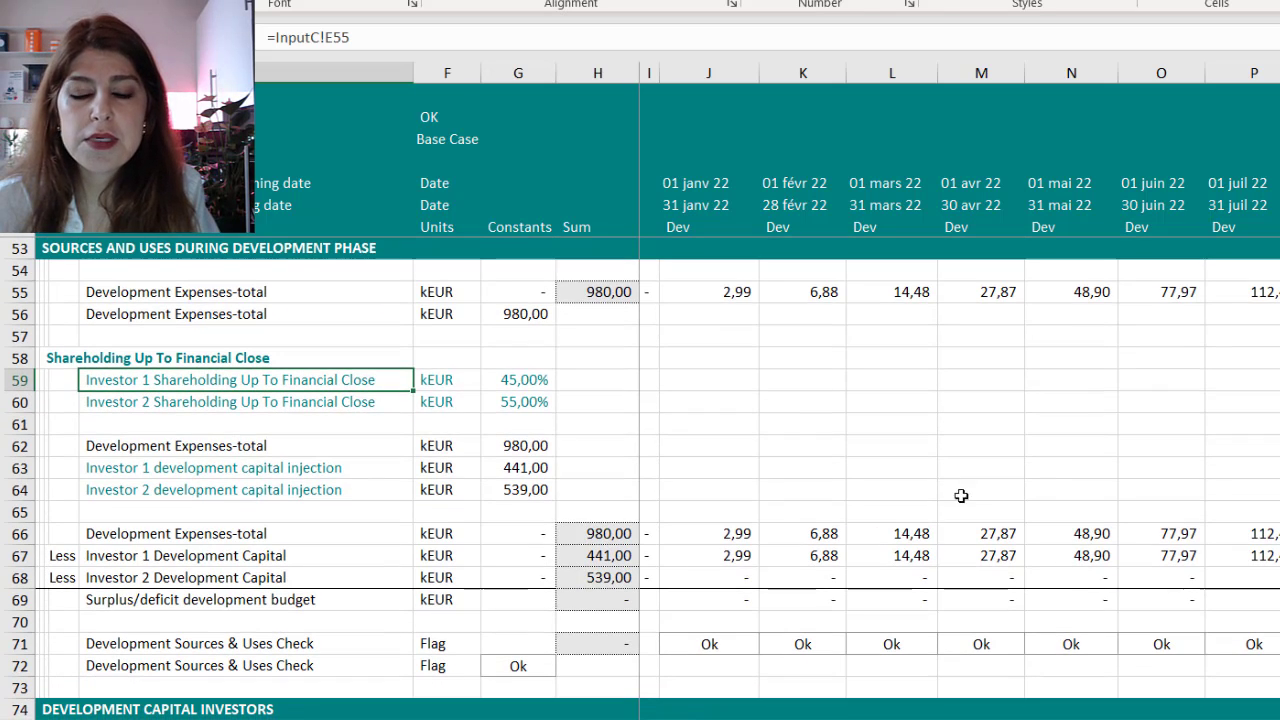
Examine the surplus/deficit formula, total development expenses and both investors' development capital rows across the development months
left_click(702, 598)
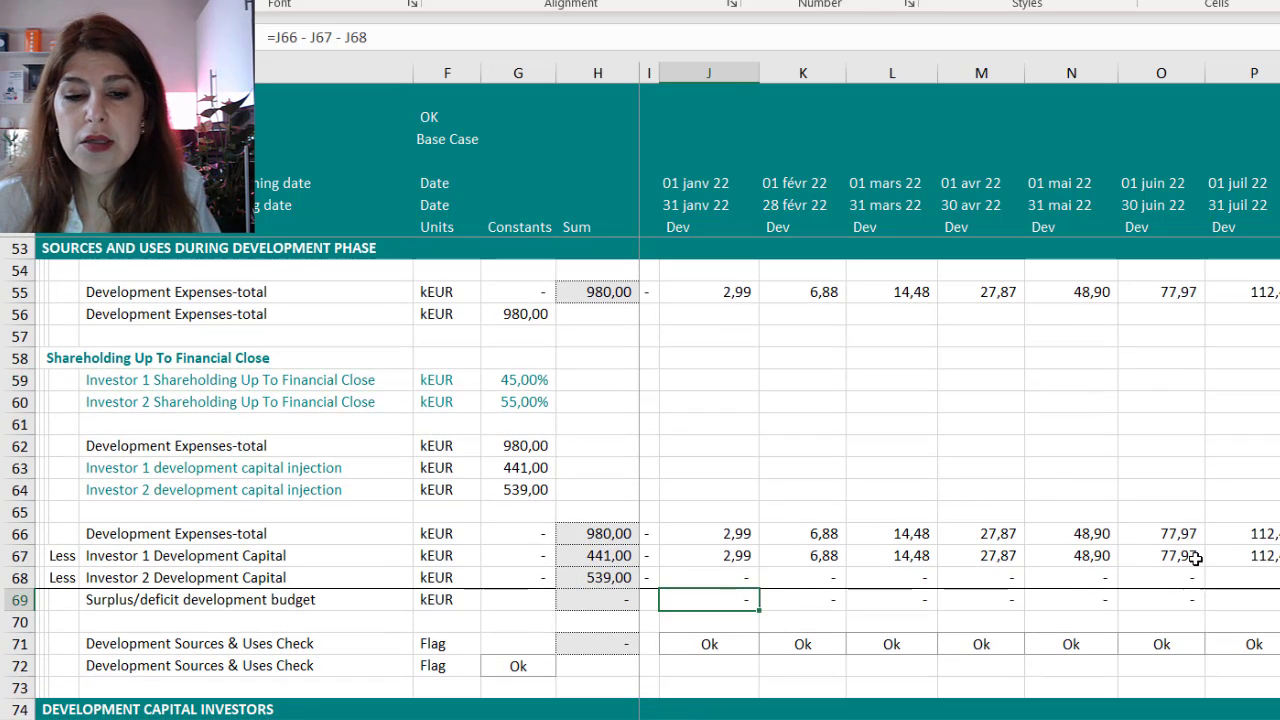
scroll(1100, 566, "down", 1)
left_click(20, 467)
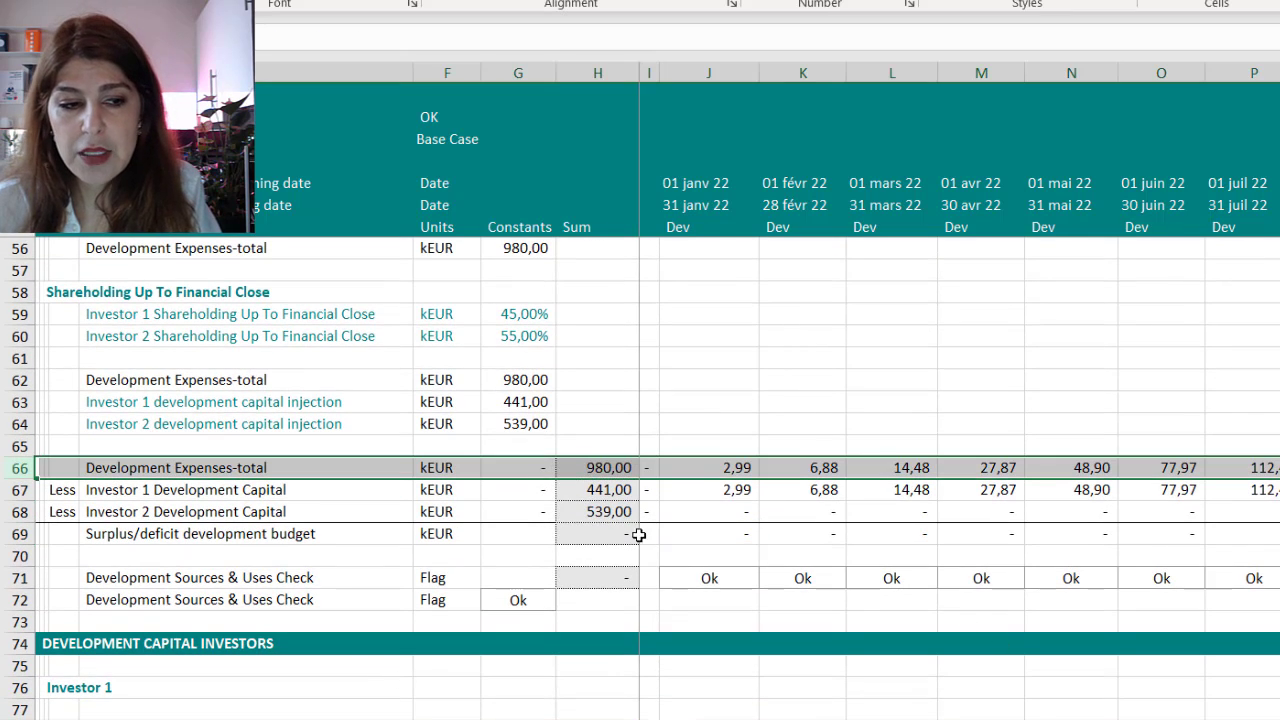
left_click(214, 491)
left_click_drag(735, 491, 1275, 491)
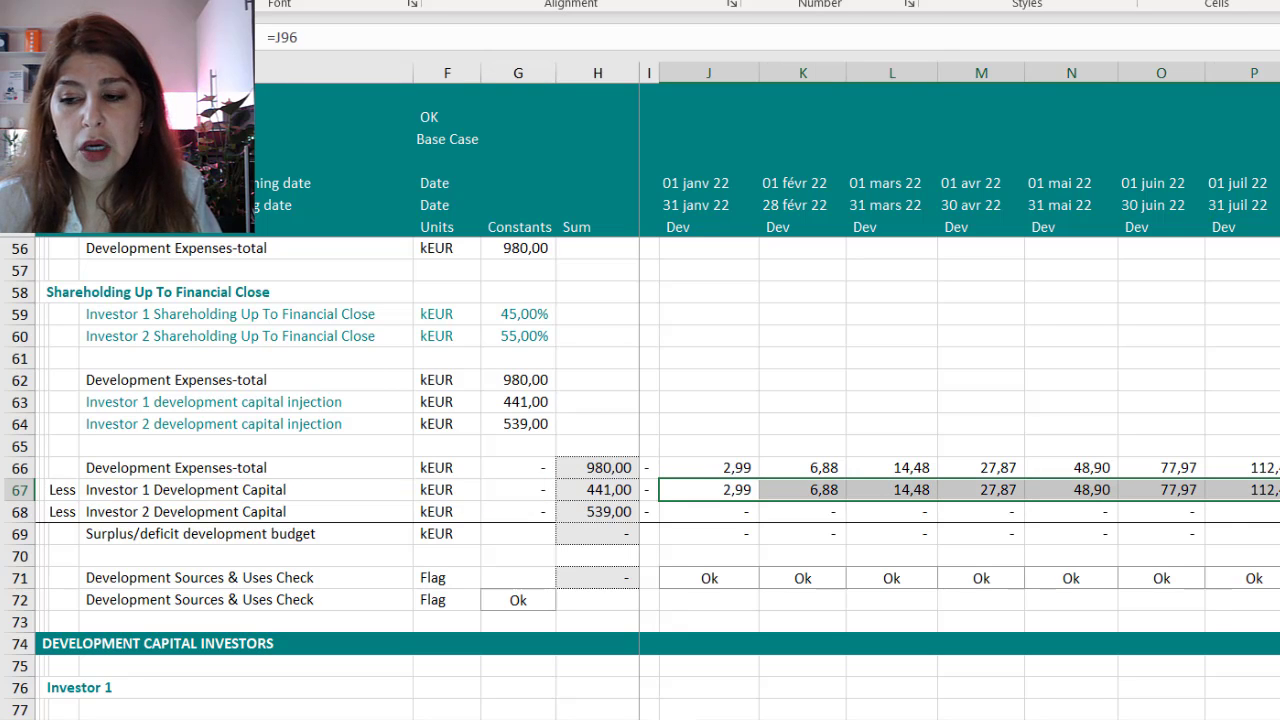
left_click_drag(1276, 512, 967, 507)
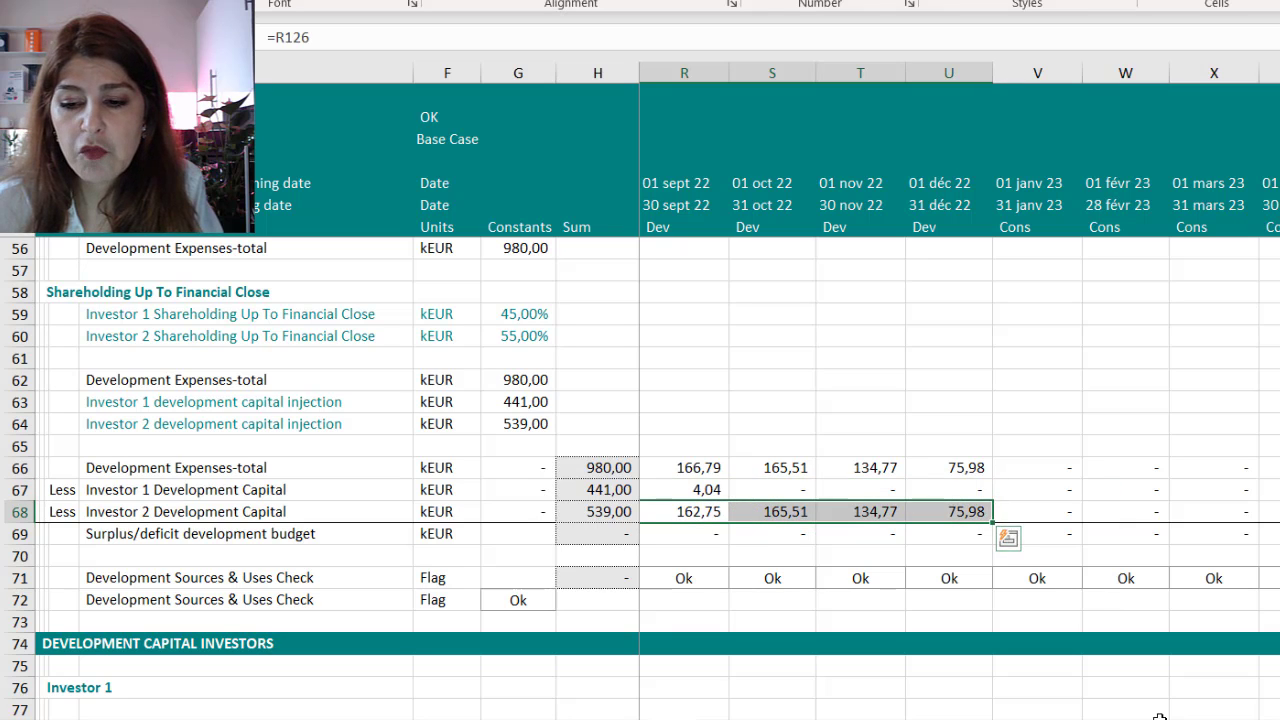
left_click_drag(1160, 719, 1060, 719)
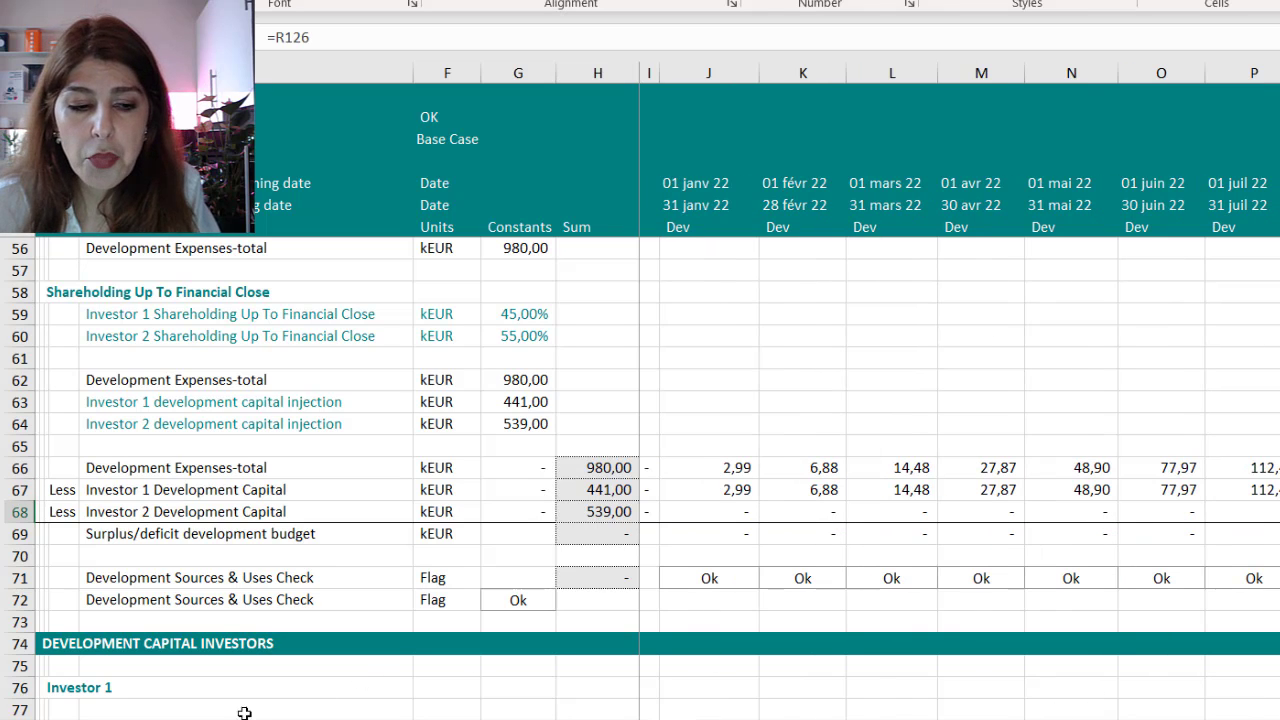
On the InputC sheet, set the Order of Injection of Development Capital switch to 1, Pro-rata
left_click(725, 719)
scroll(871, 596, "down", 1)
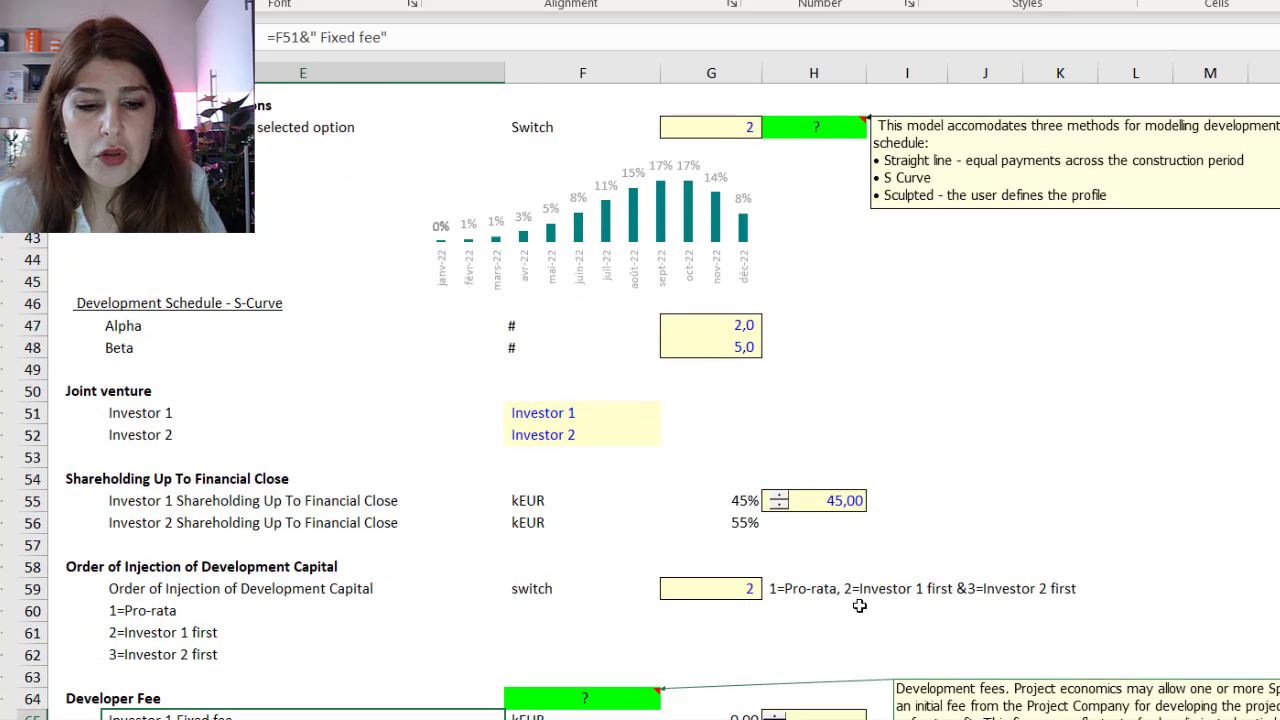
left_click(721, 572)
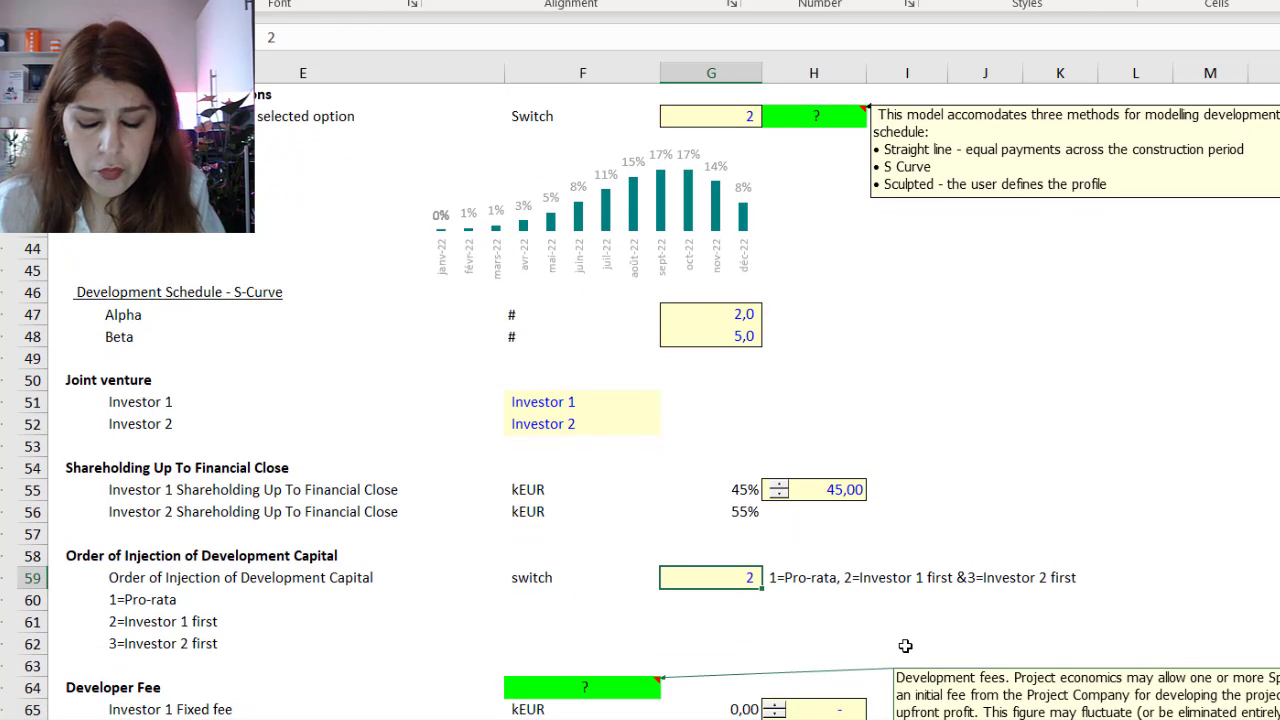
key("Return")
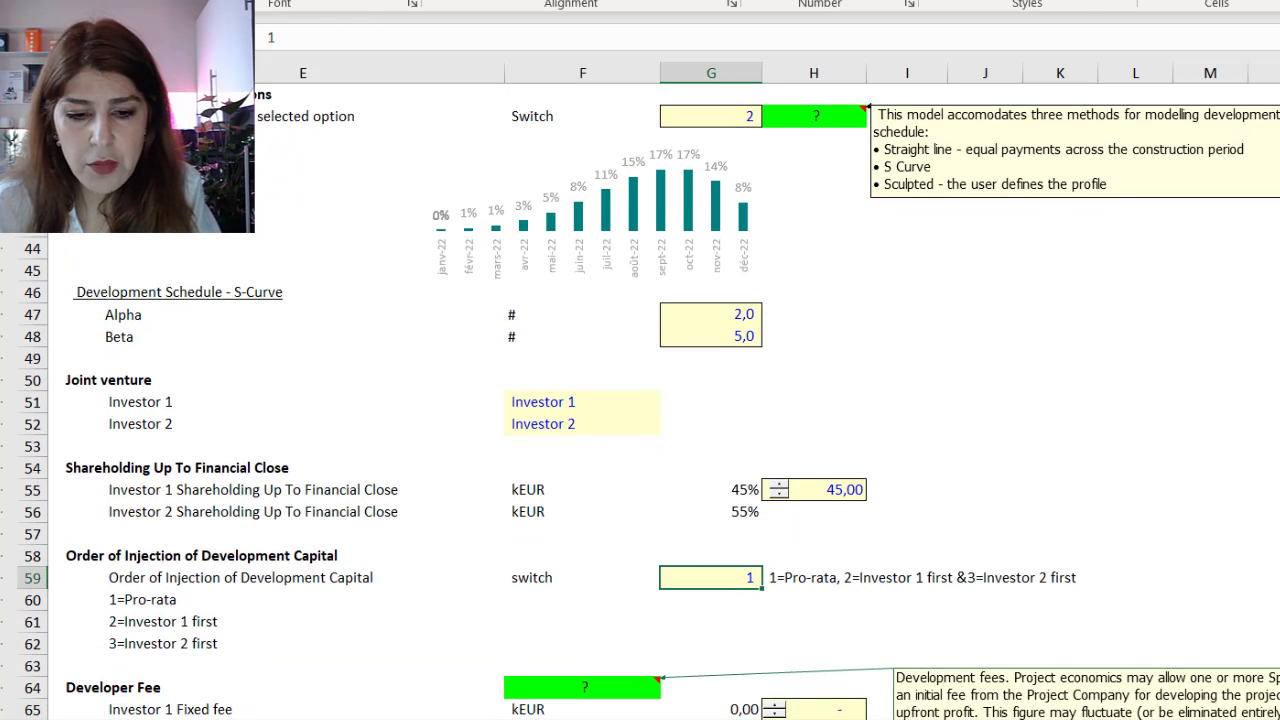
Return to the Dev sheet and inspect the investors' monthly capital split and the Development Sources & Uses Check formula
key("ctrl+Page_Down")
left_click(1074, 516)
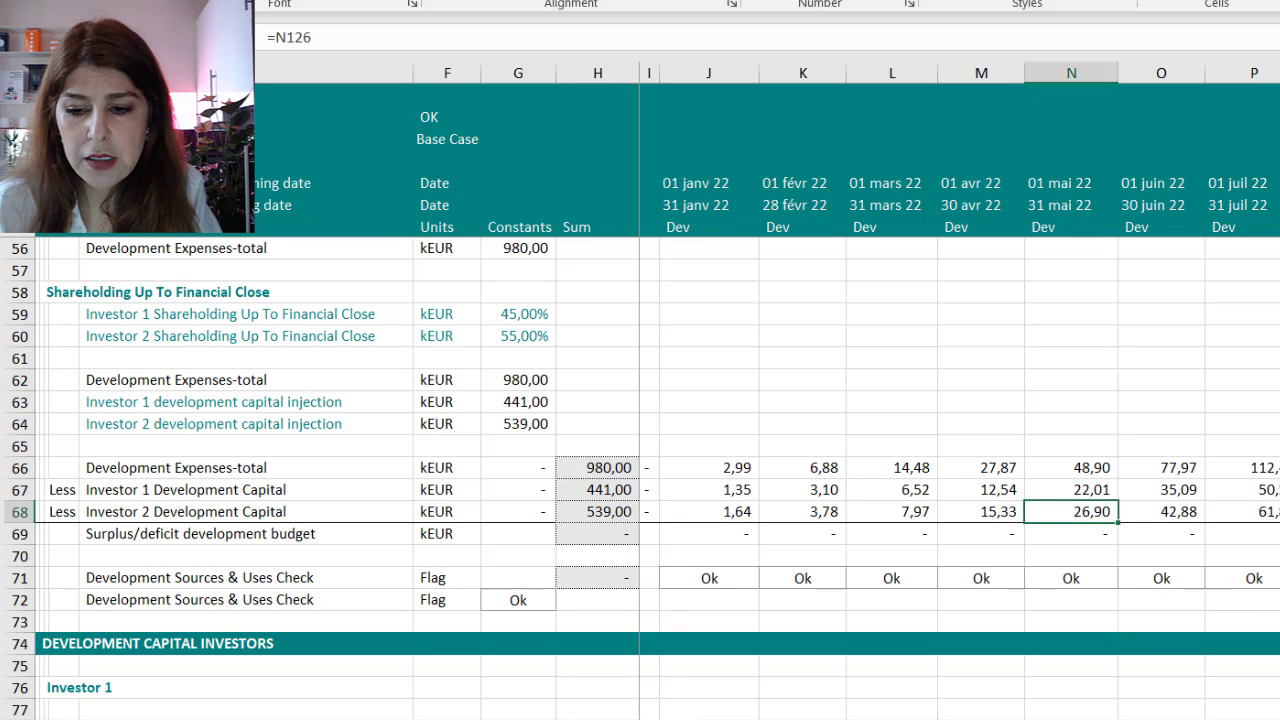
left_click_drag(700, 466, 735, 527)
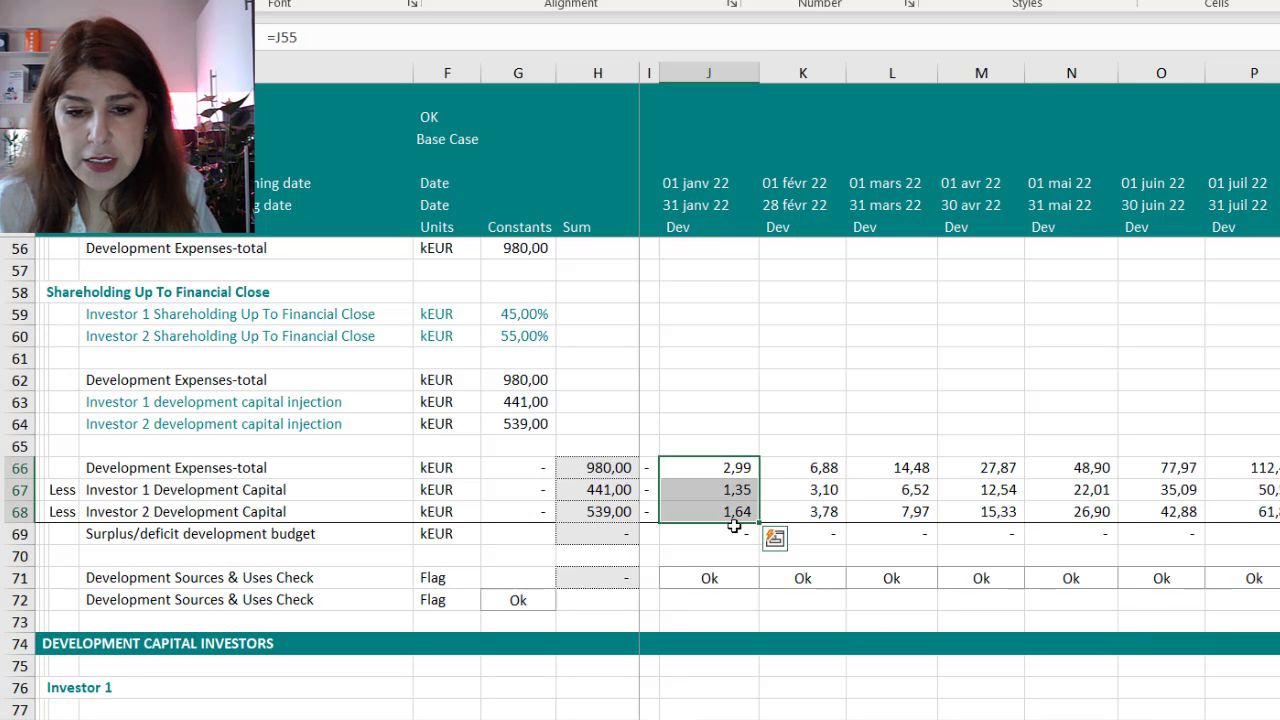
left_click(686, 552)
left_click(682, 578)
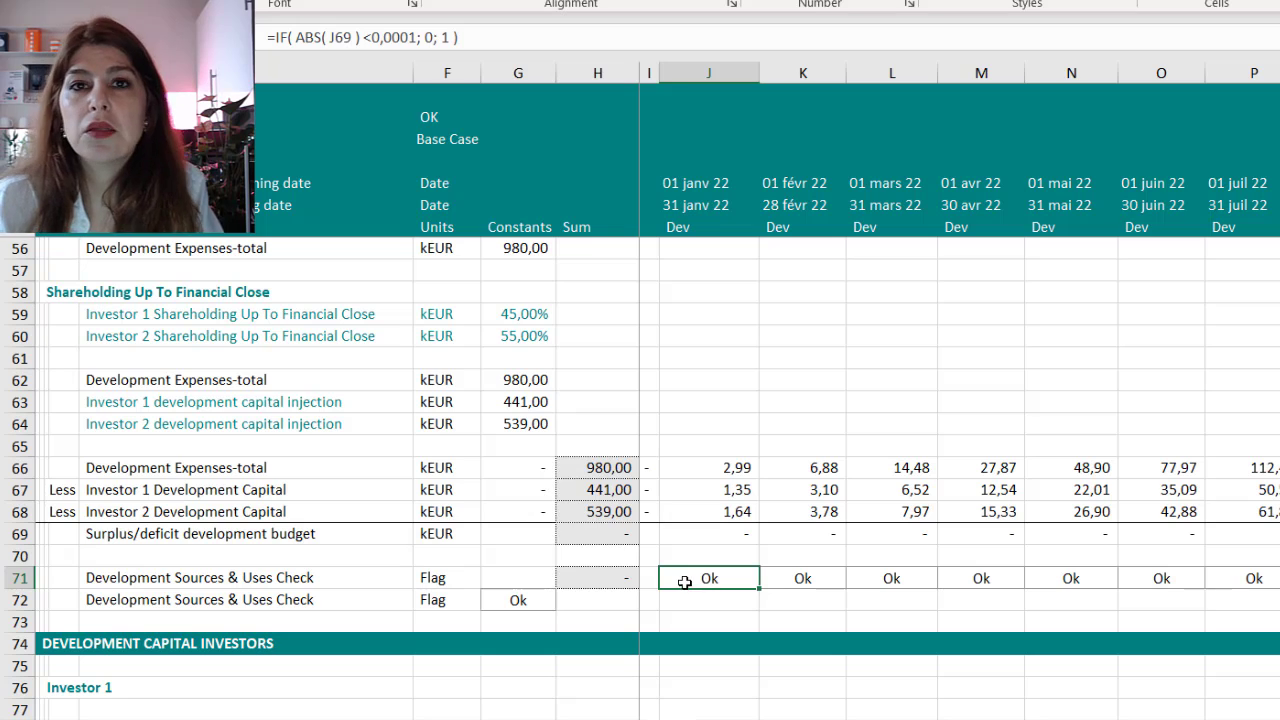
scroll(763, 517, "up", 1)
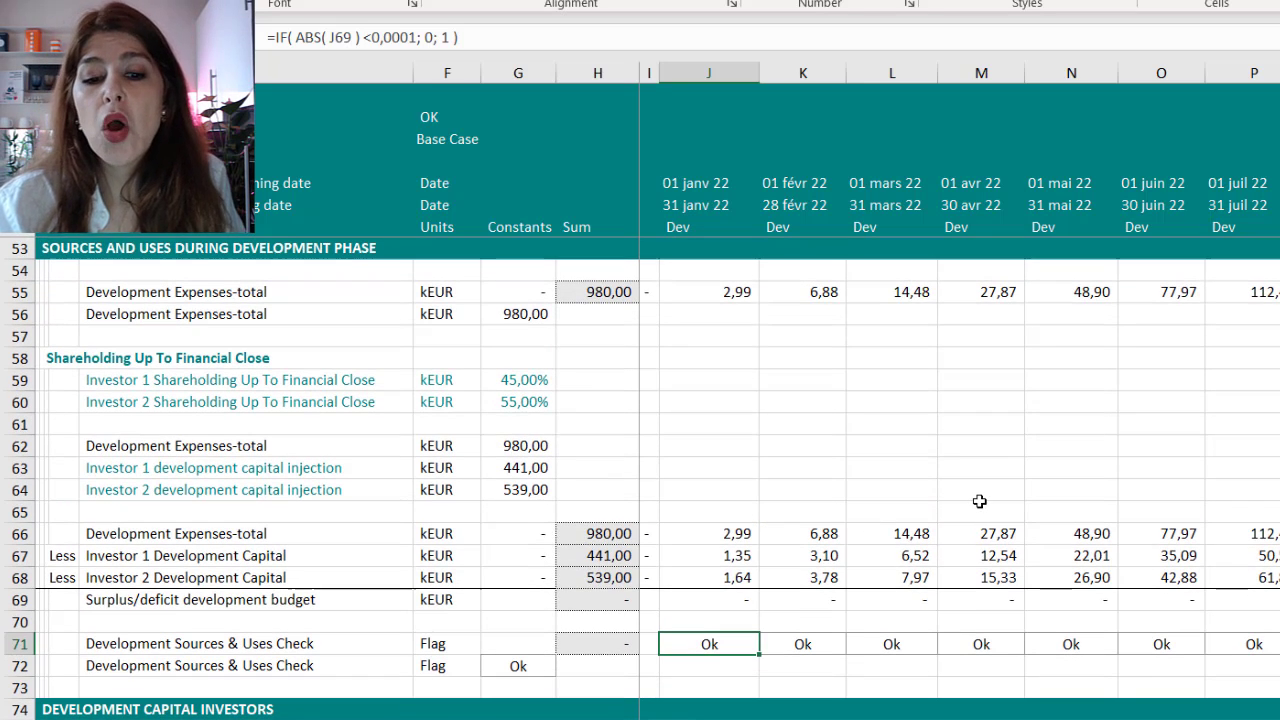
scroll(975, 505, "down", 2)
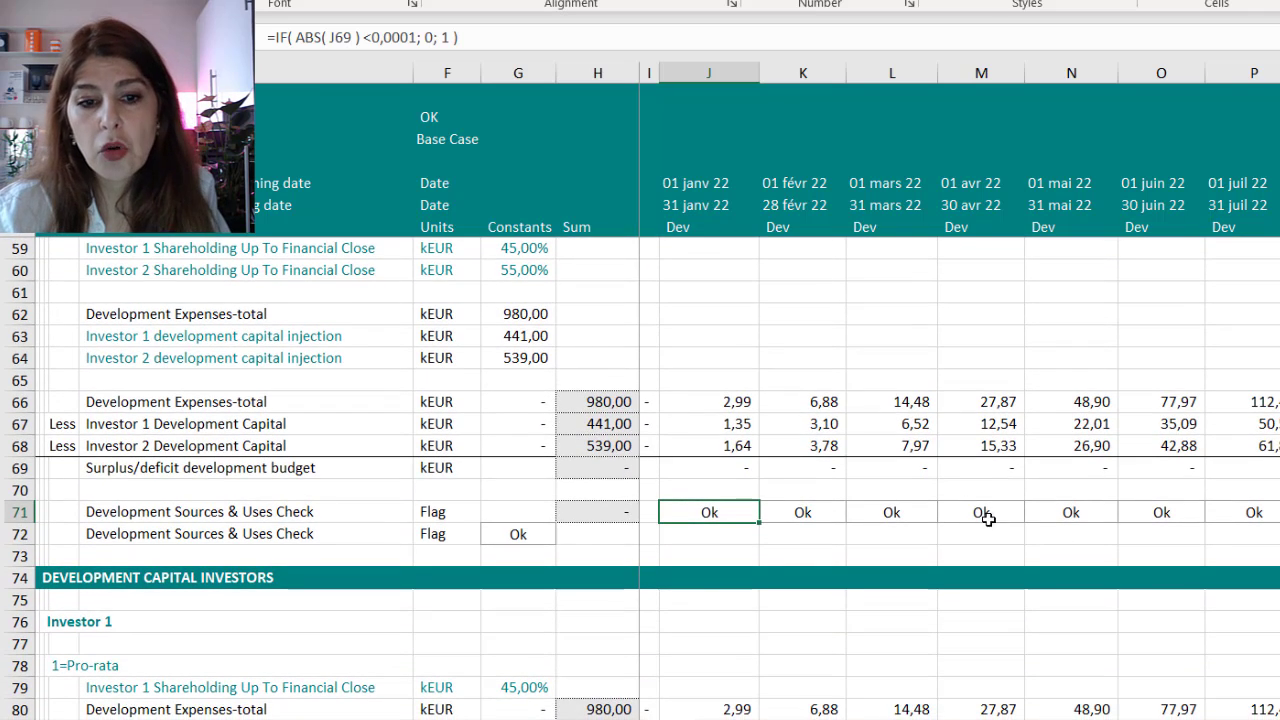
Compare the monthly Development Expenses-total row with the Investor 1 and Investor 2 Development Capital rows
left_click(204, 404)
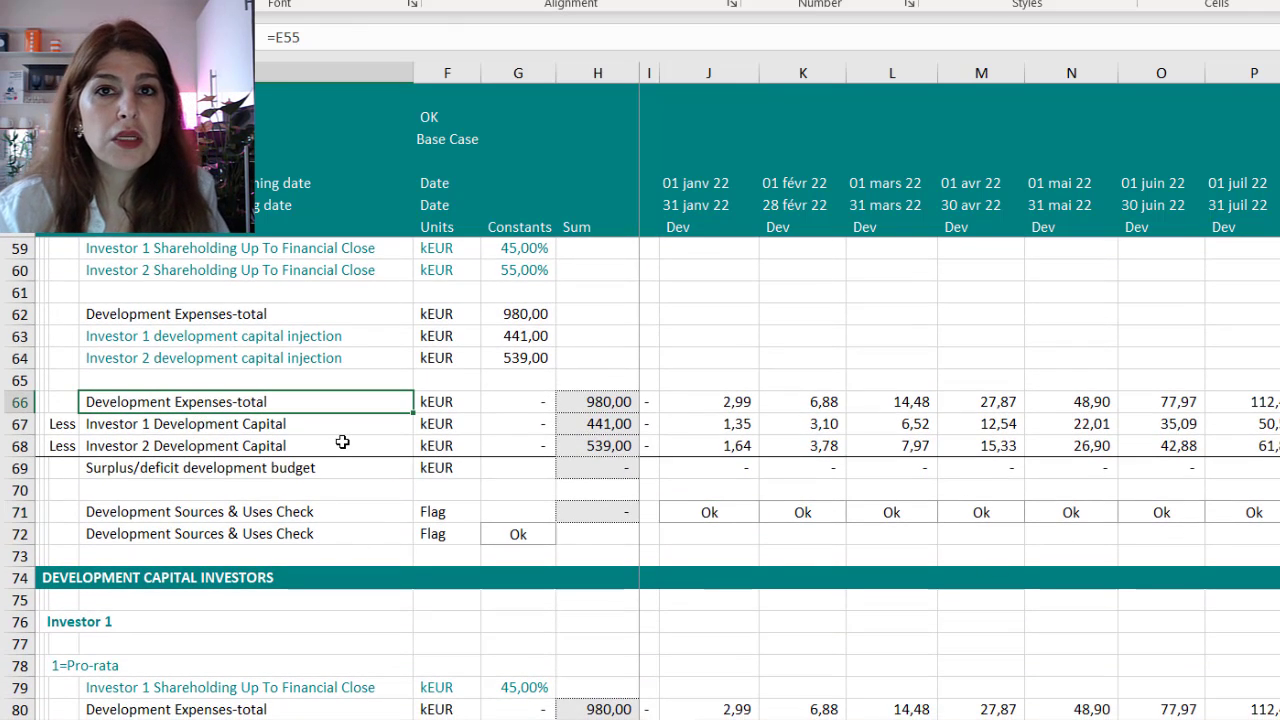
left_click_drag(737, 401, 1181, 402)
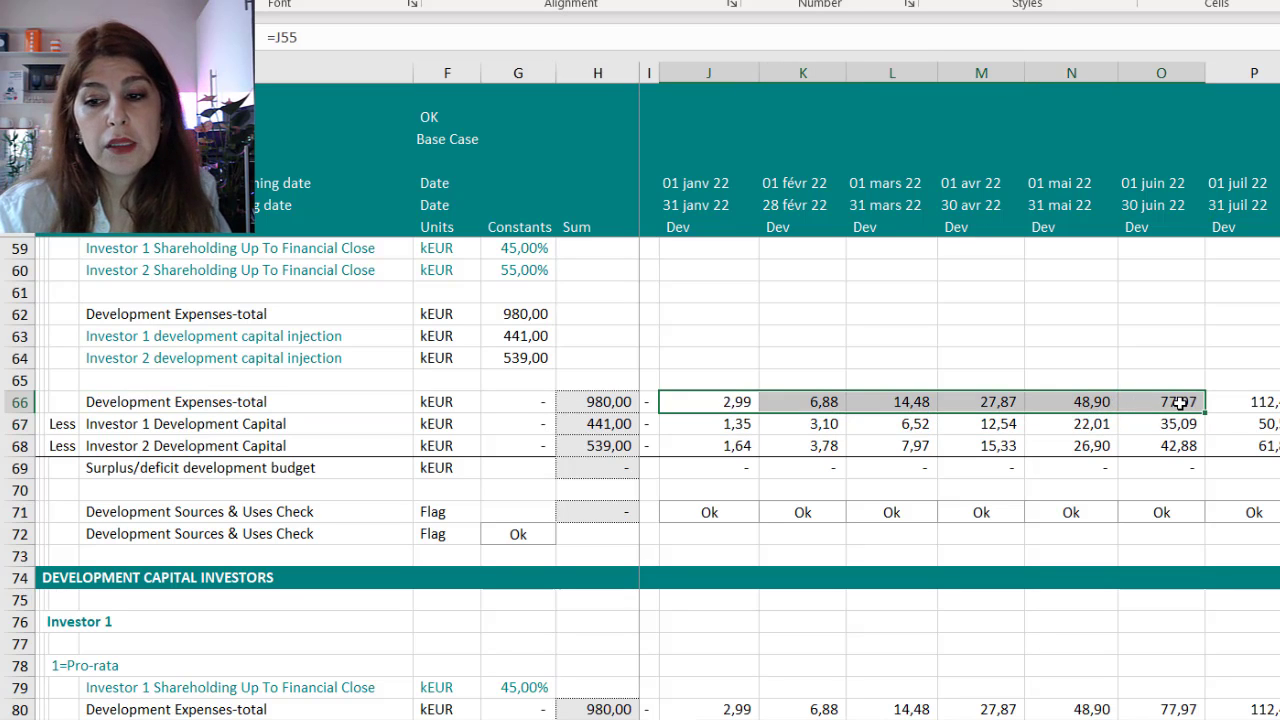
left_click(726, 403)
left_click_drag(731, 423, 726, 446)
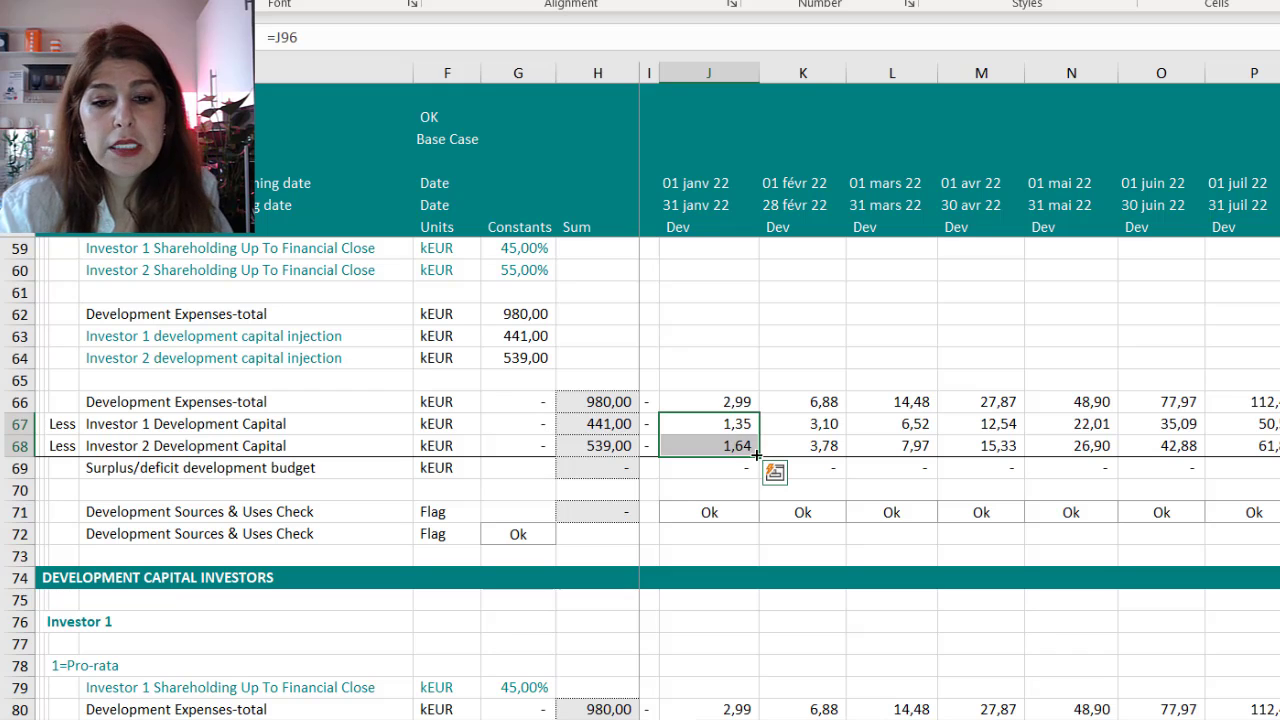
left_click(728, 402)
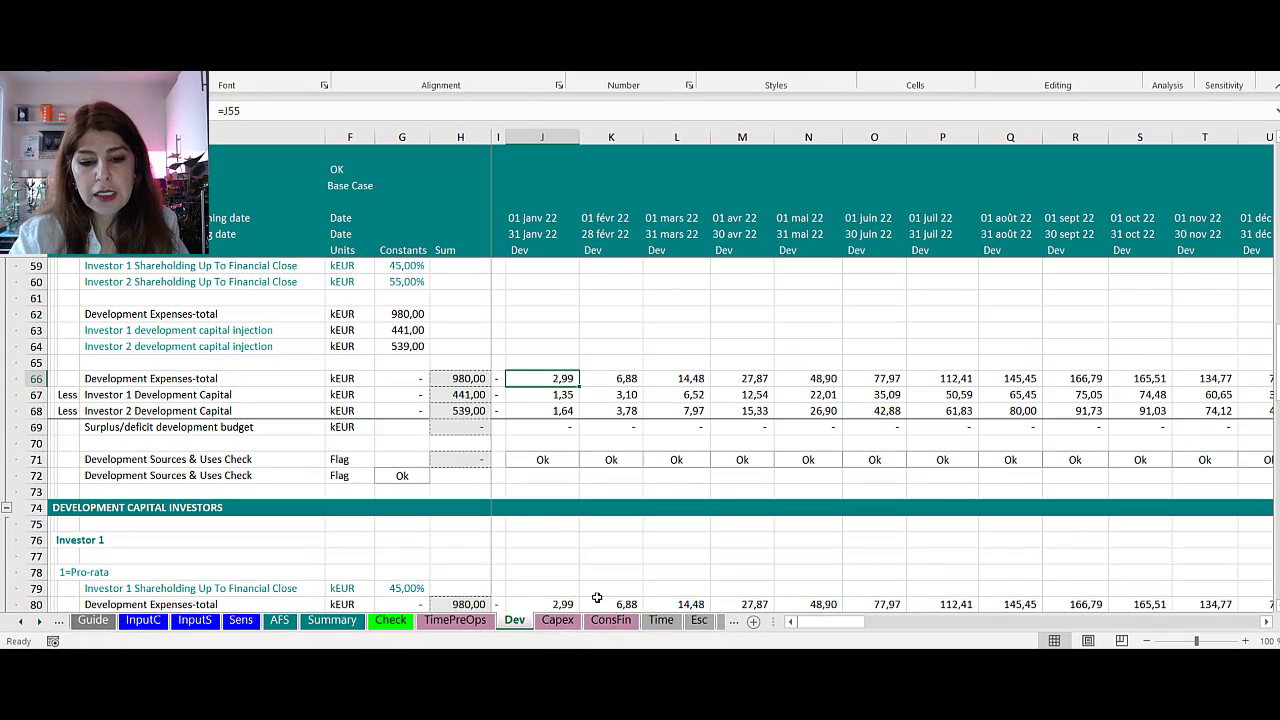
left_click(760, 328)
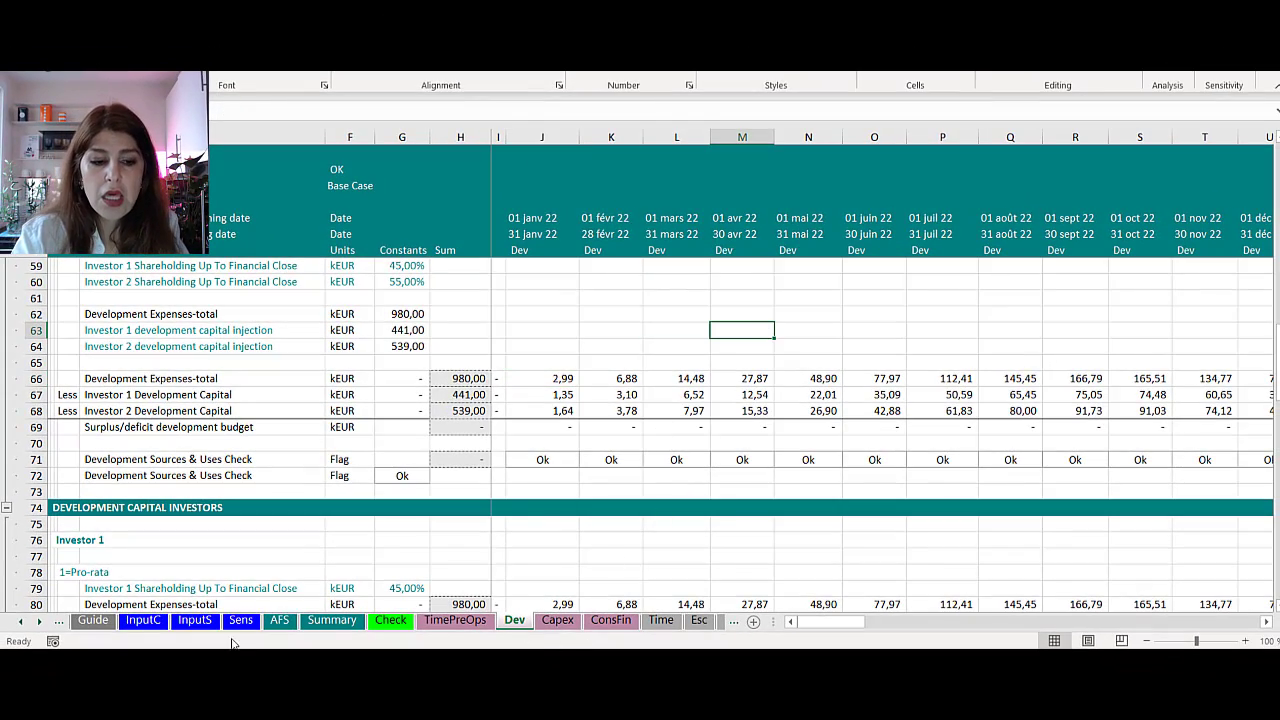
Open the Summary sheet and find the project funds charts and the Development Sources and Uses section
left_click(331, 620)
scroll(864, 426, "down", 7)
scroll(864, 426, "down", 16)
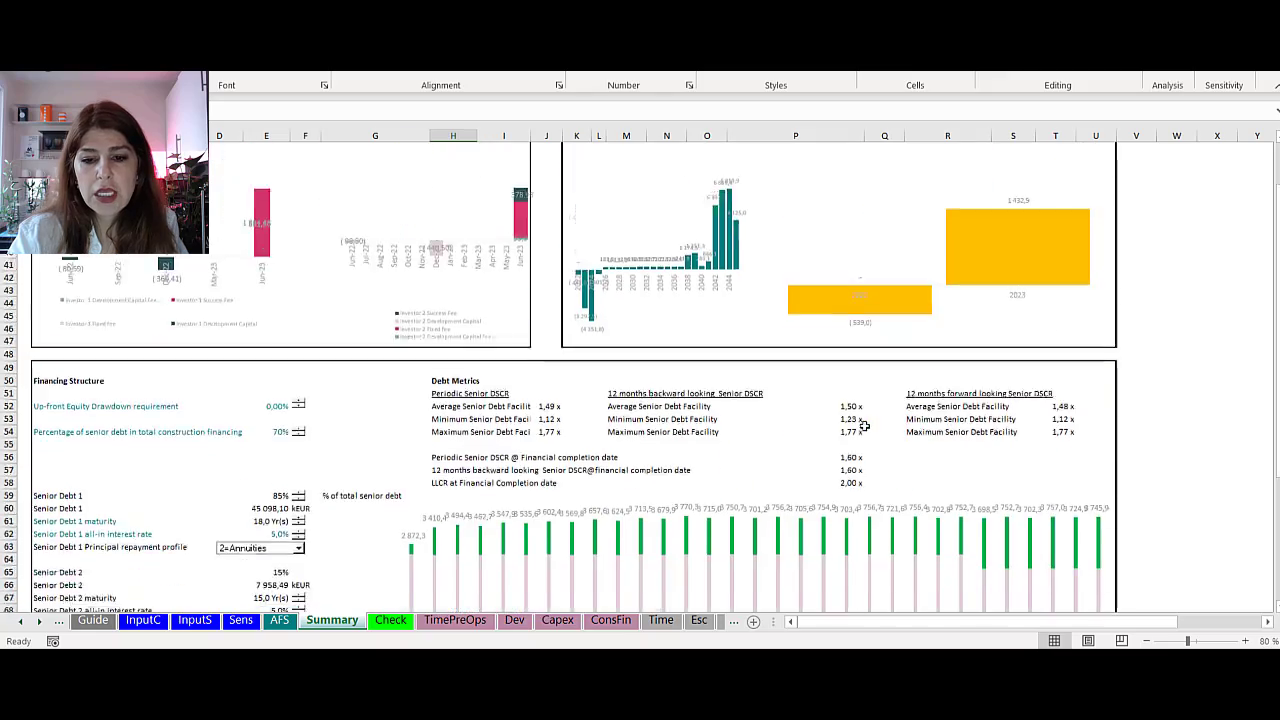
scroll(868, 440, "down", 3)
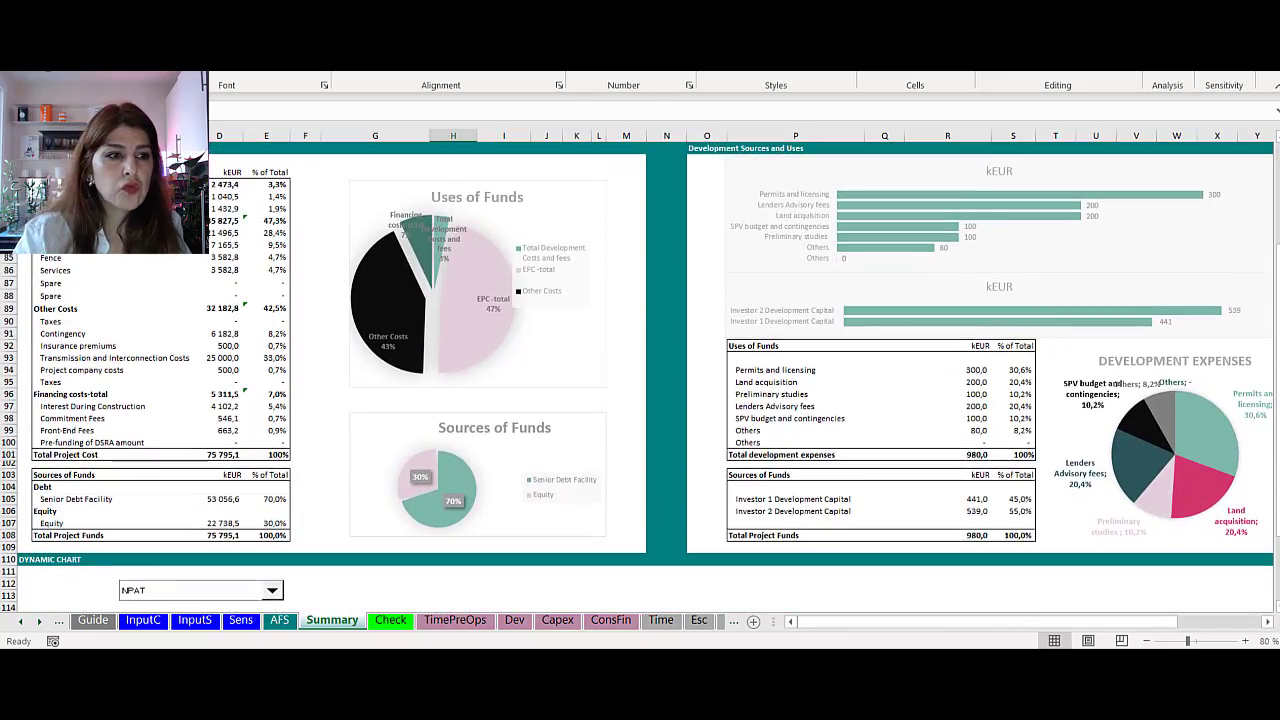
left_click_drag(453, 160, 698, 565)
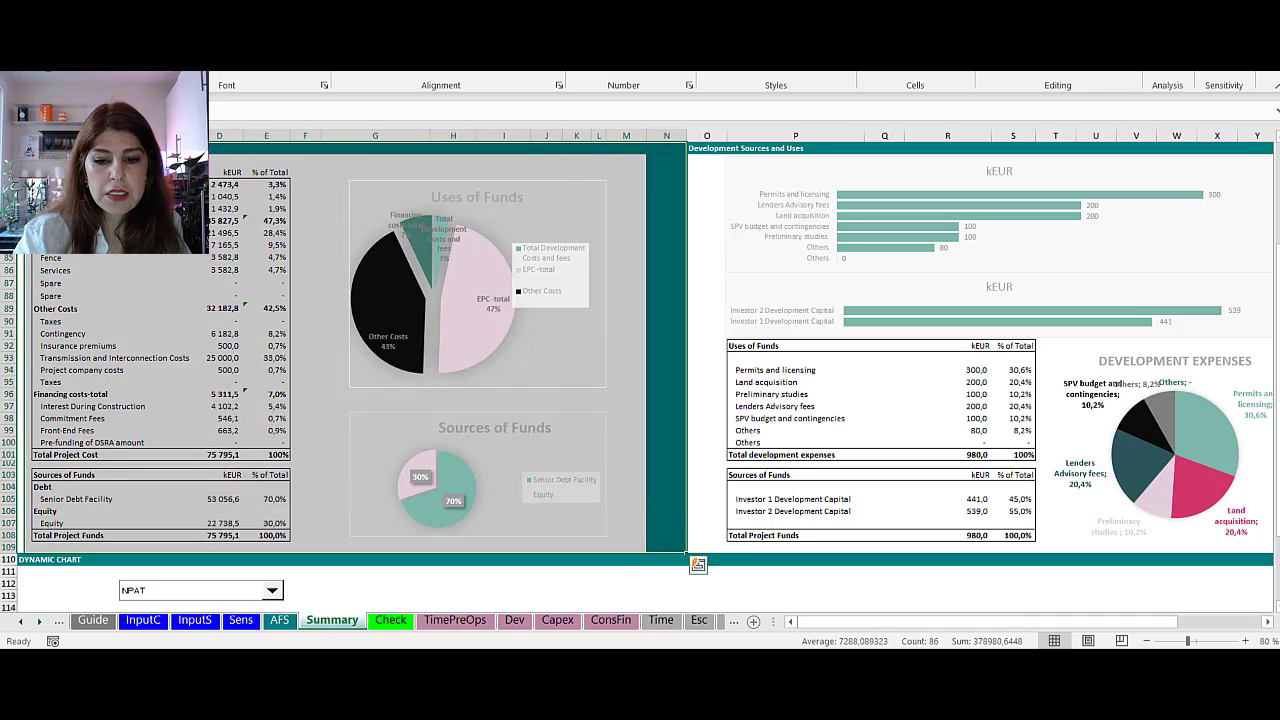
left_click_drag(930, 624, 1015, 632)
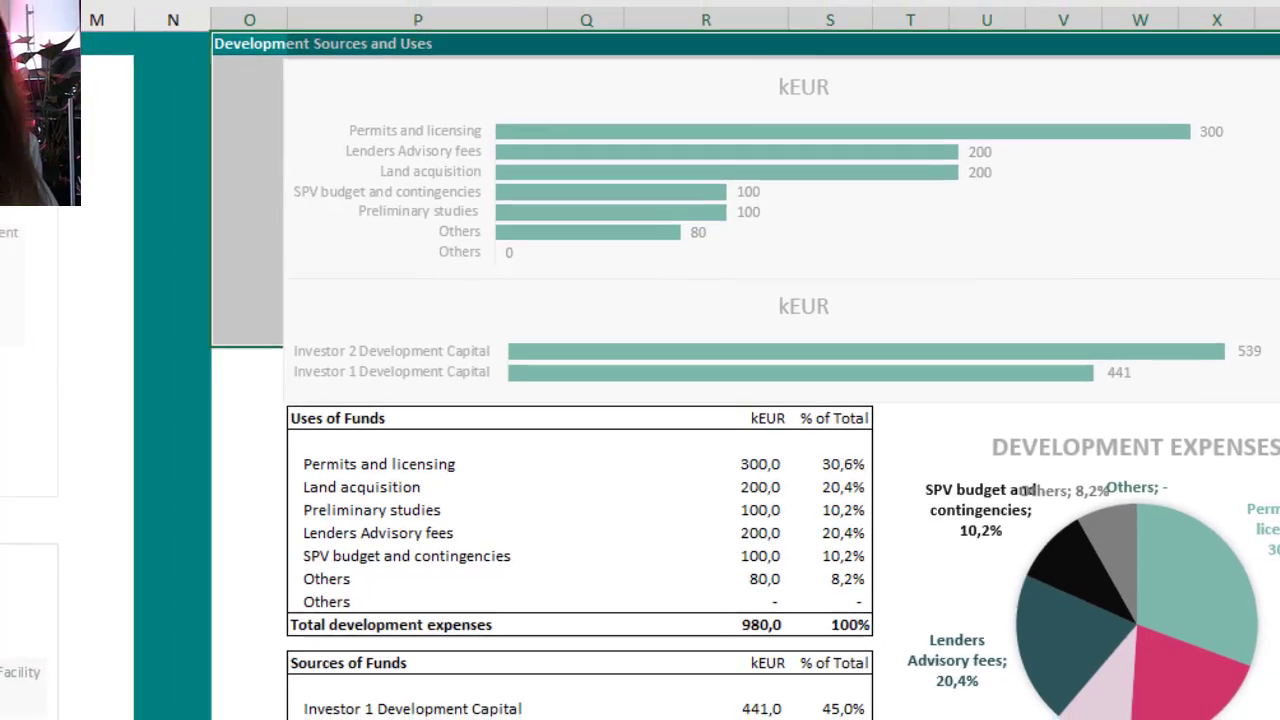
left_click_drag(1279, 345, 1217, 679)
left_click(1279, 594)
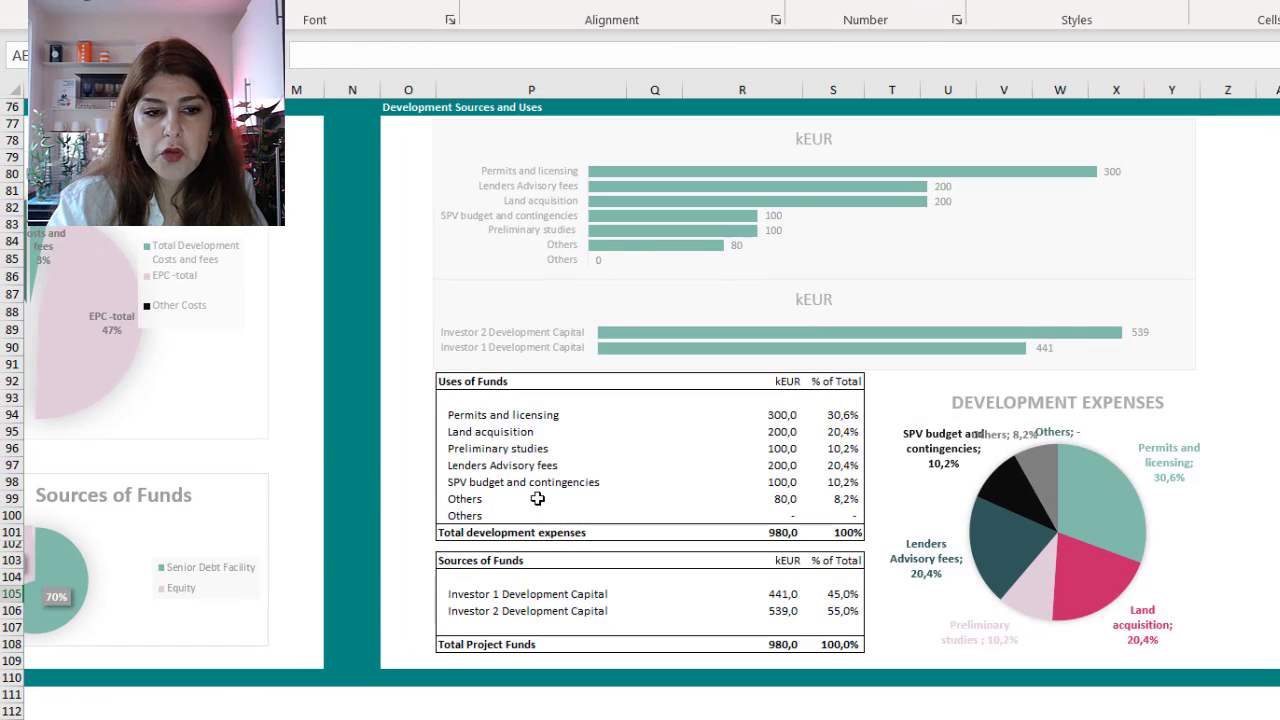
Examine the development Uses of Funds amounts and the two investors' amounts in the Sources of Funds table
left_click(590, 622)
left_click(836, 614)
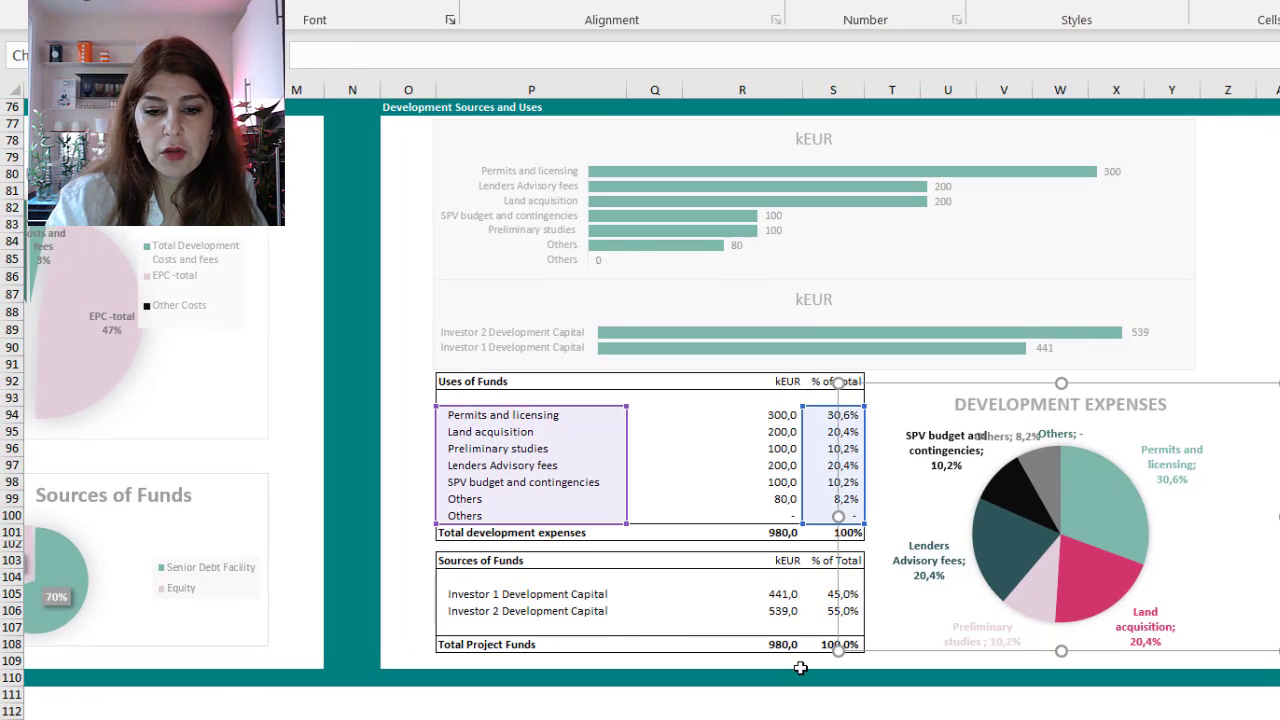
left_click(724, 641)
left_click(1279, 431)
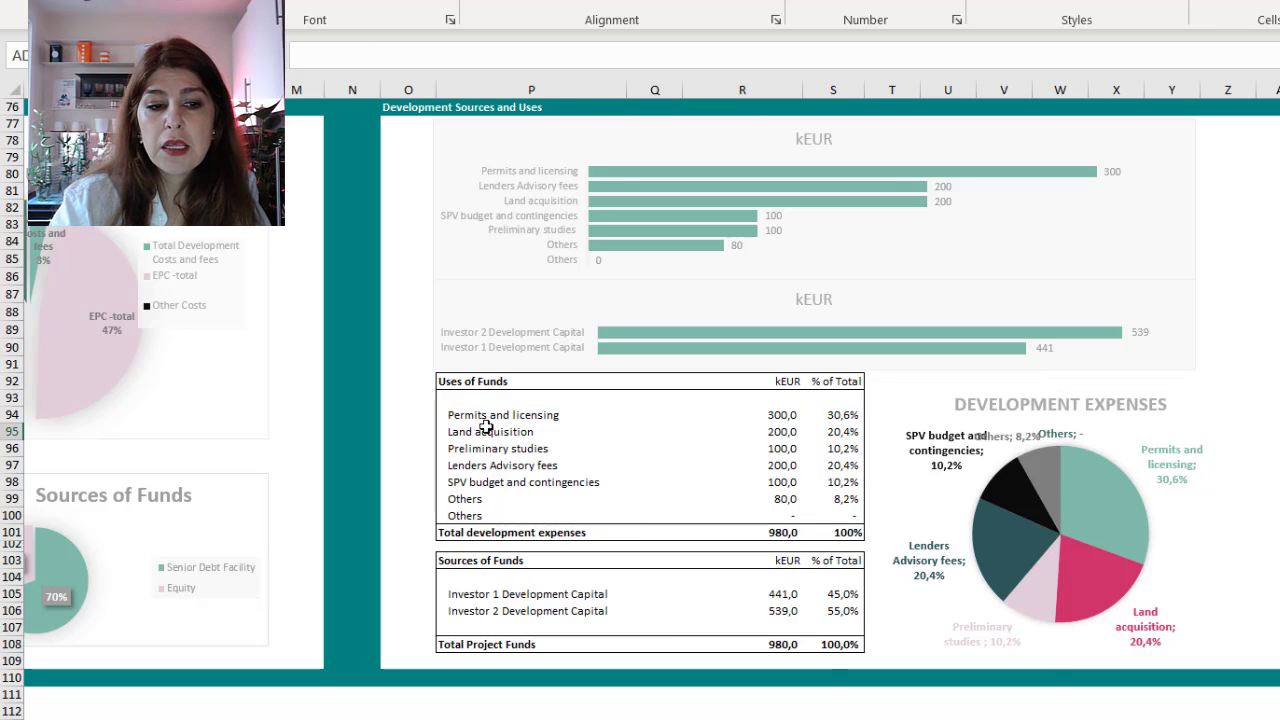
left_click_drag(487, 418, 806, 534)
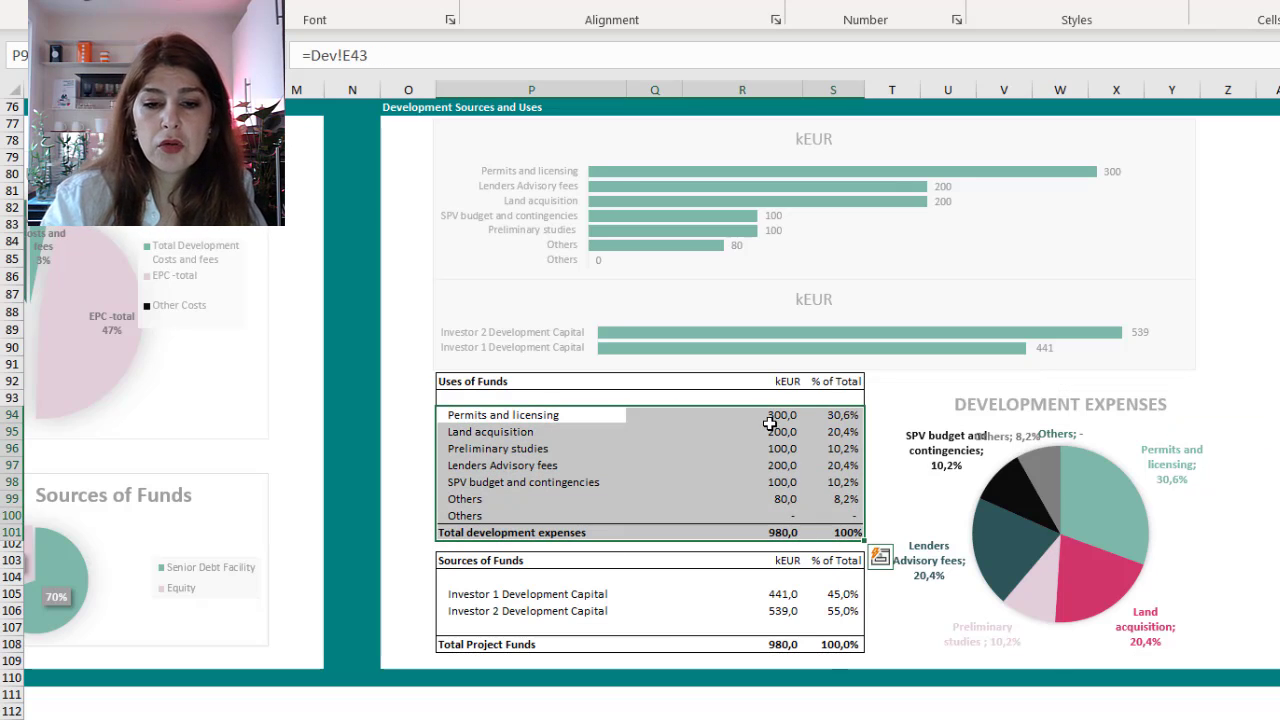
left_click_drag(769, 424, 787, 499)
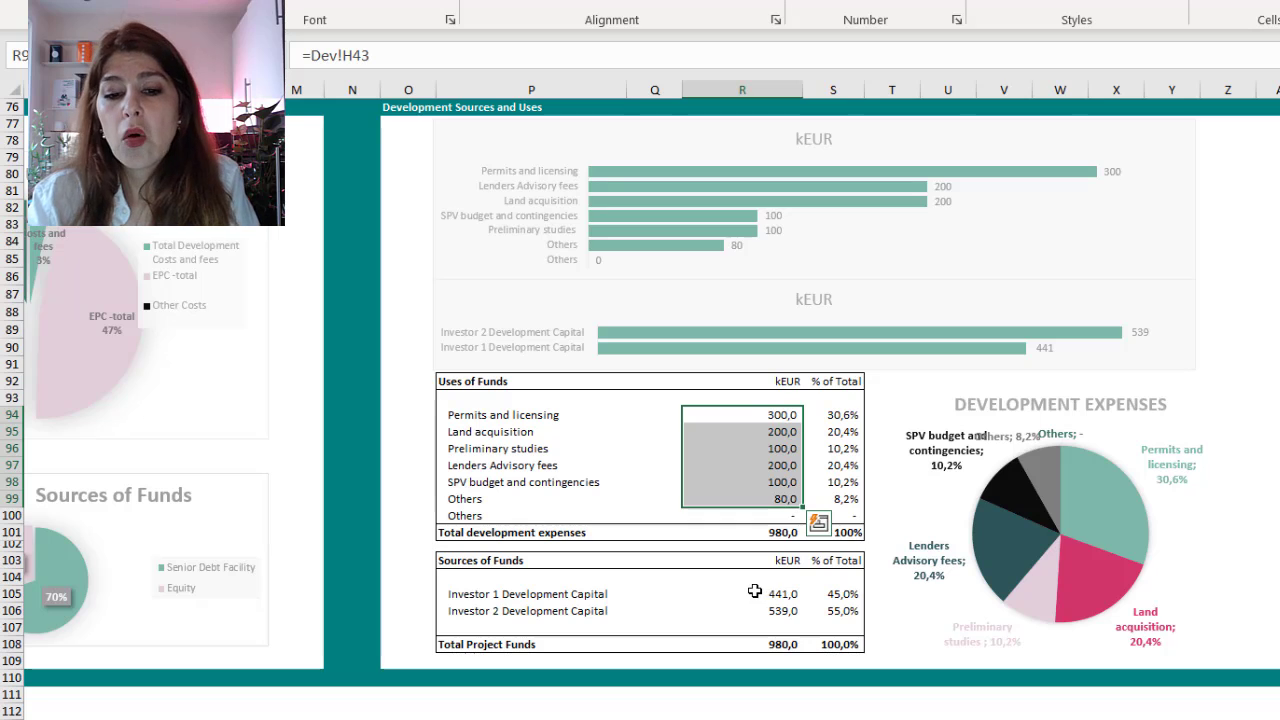
left_click_drag(754, 593, 749, 606)
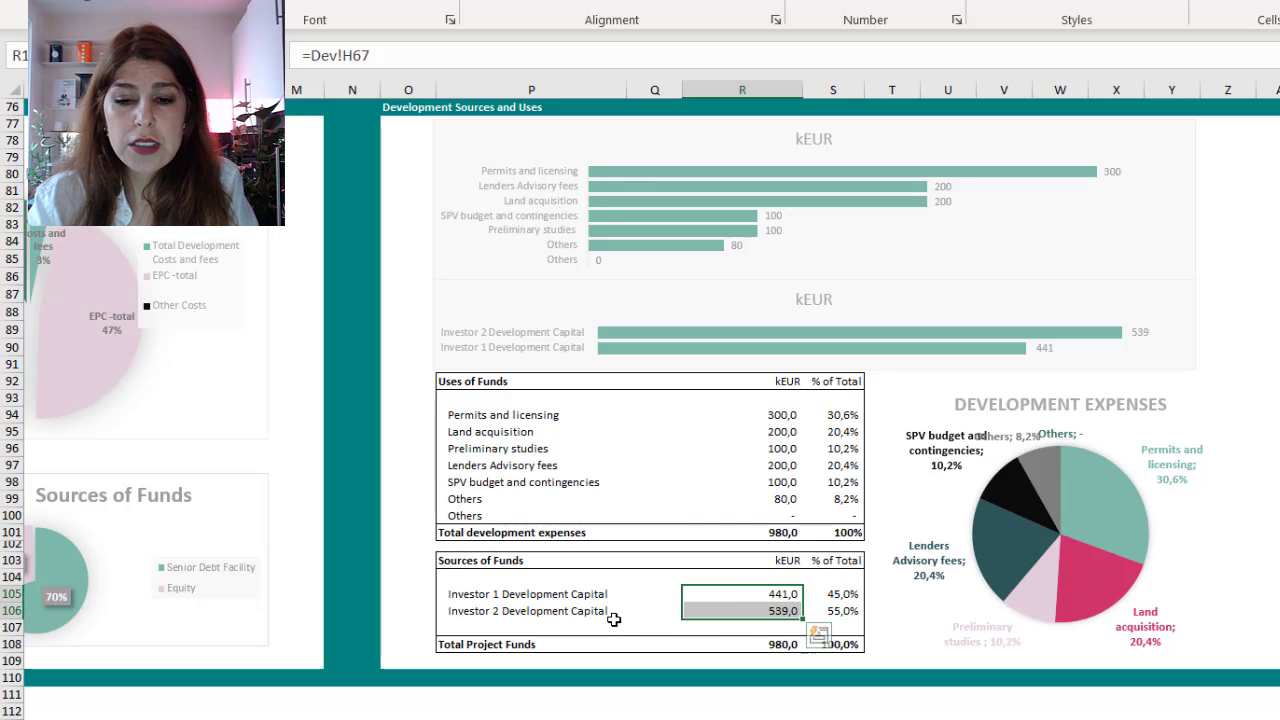
Review the Development Expenses pie chart and the bar charts of expense items and investor development capital
mouse_move(1138, 542)
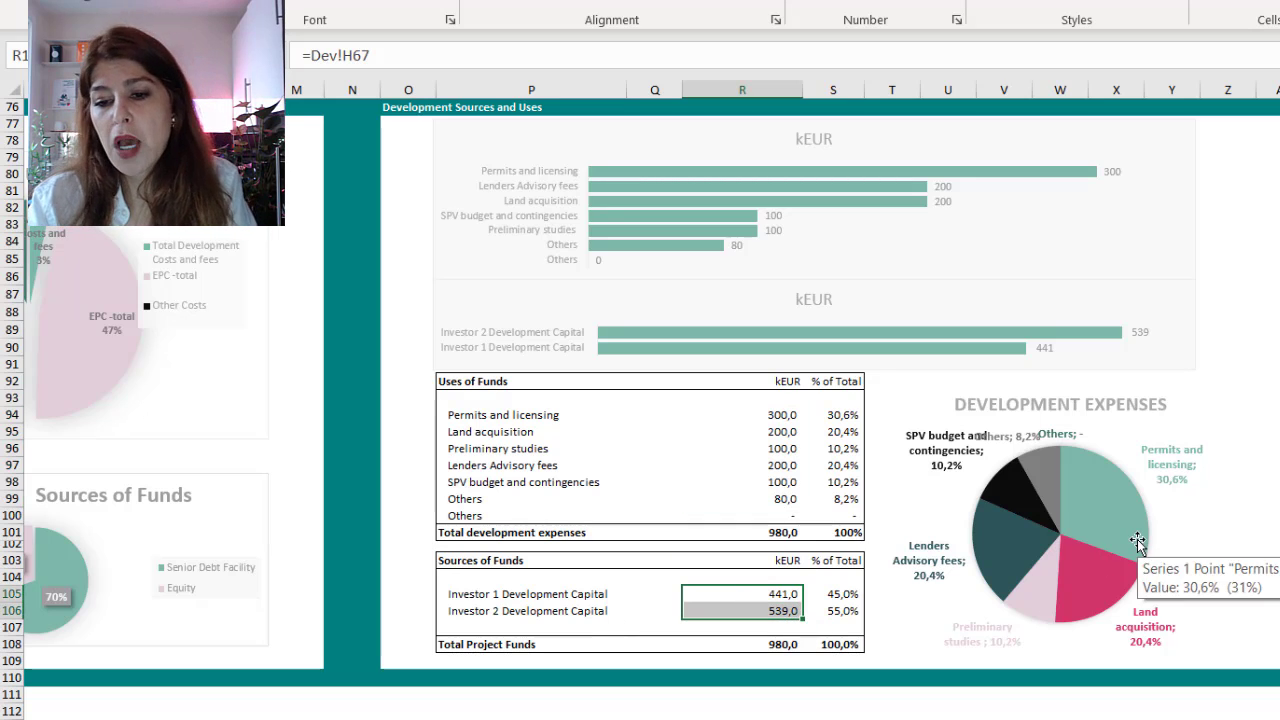
left_click(1049, 260)
left_click(1209, 290)
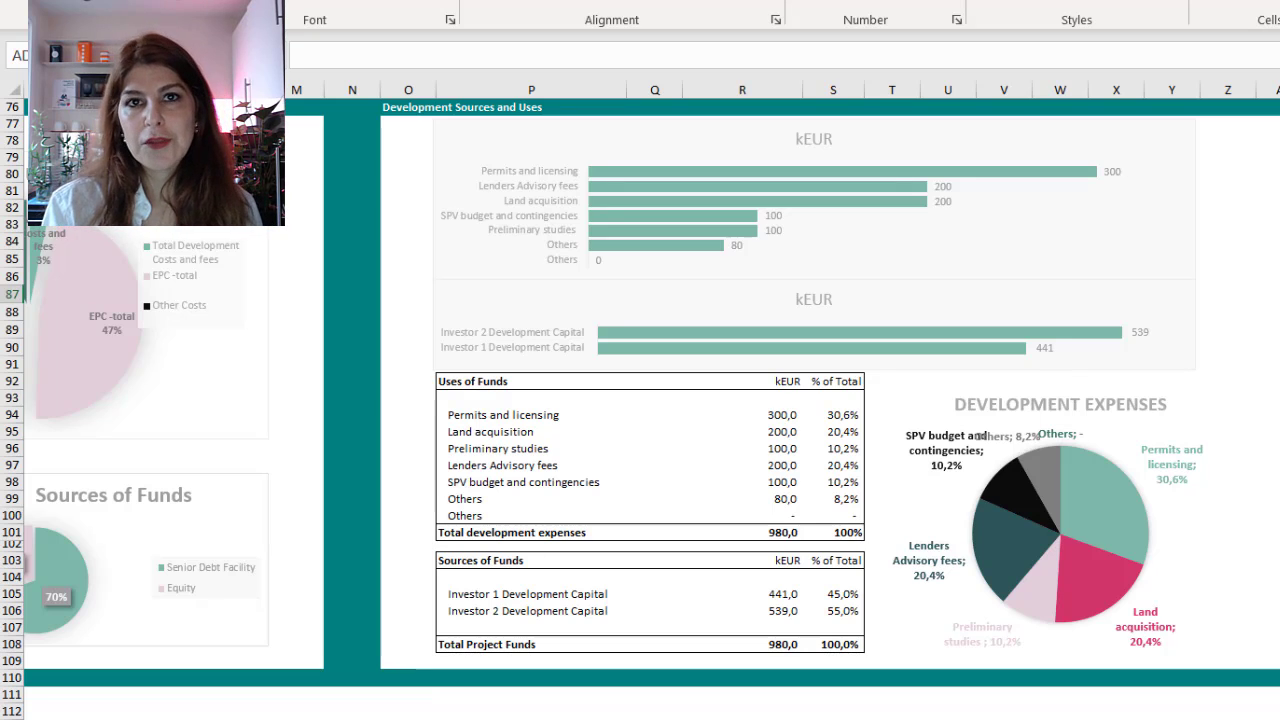
left_click(1268, 415)
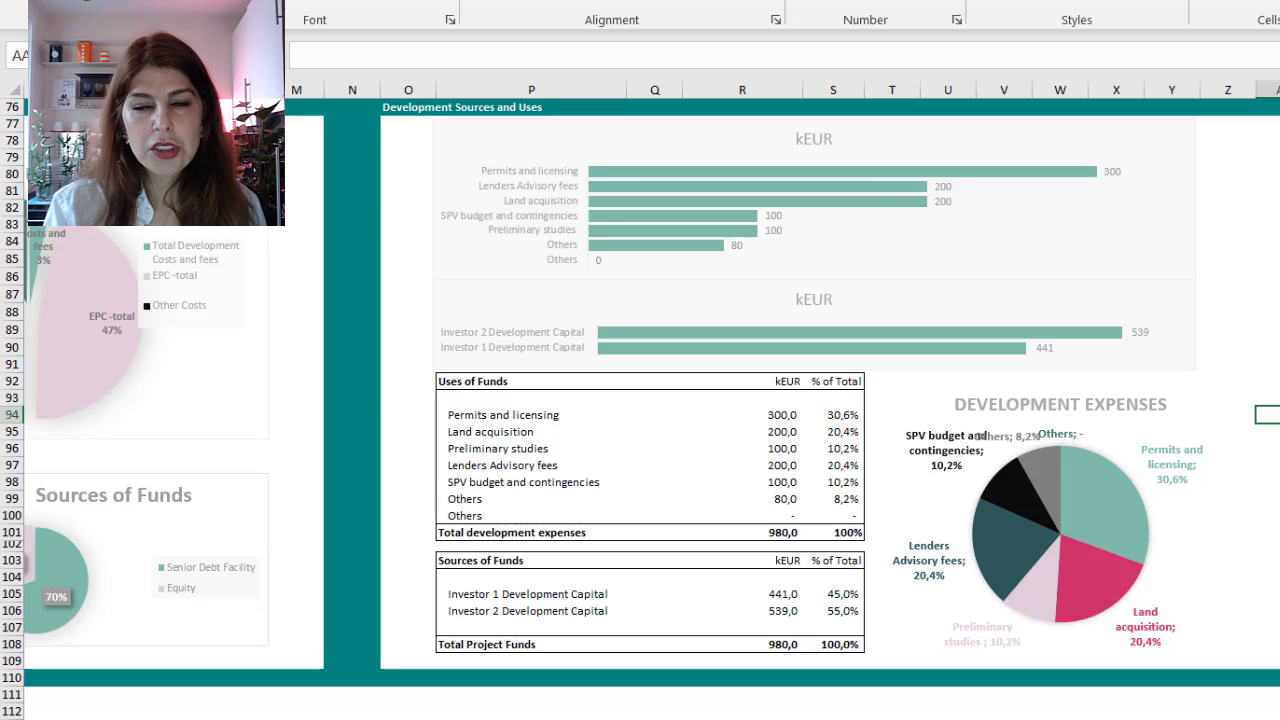
left_click(1268, 330)
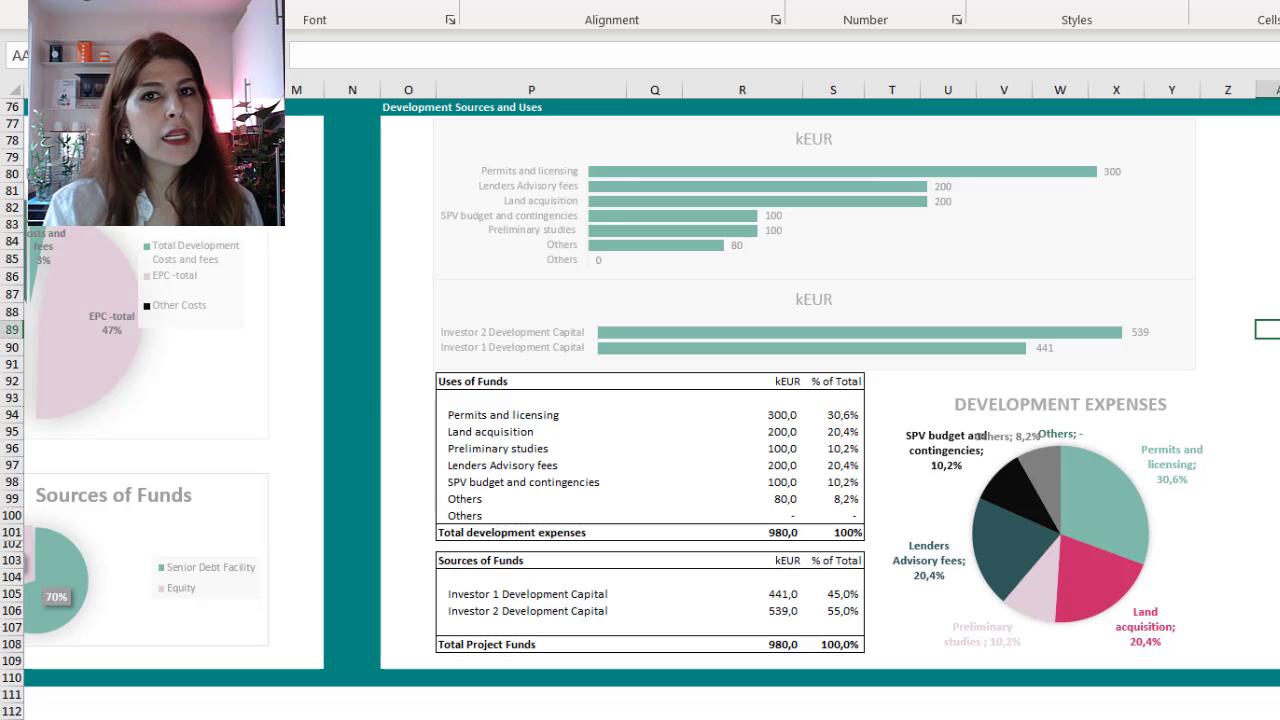